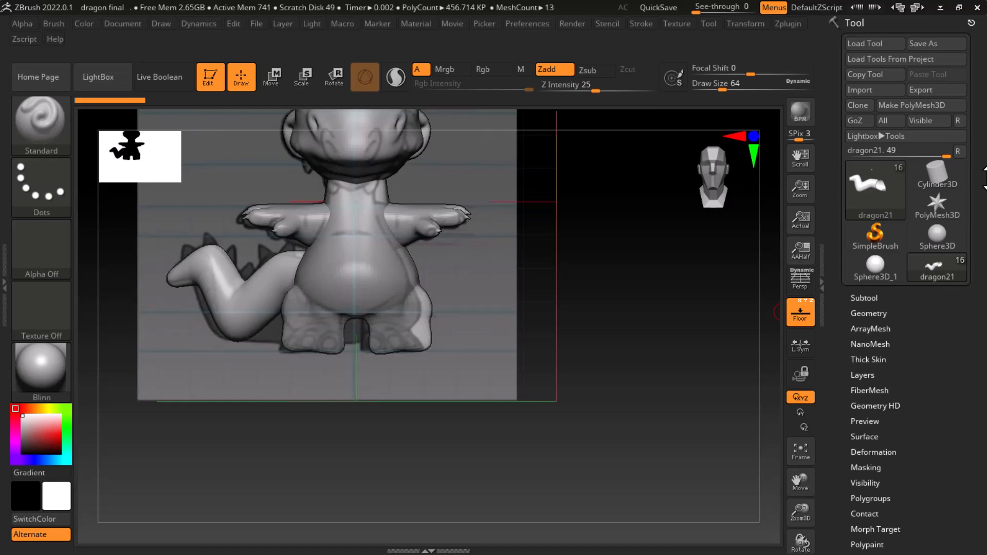
- Insert a Sphere3D subtool below the dragon21 subtool
left_click_drag(619, 365, 656, 373)
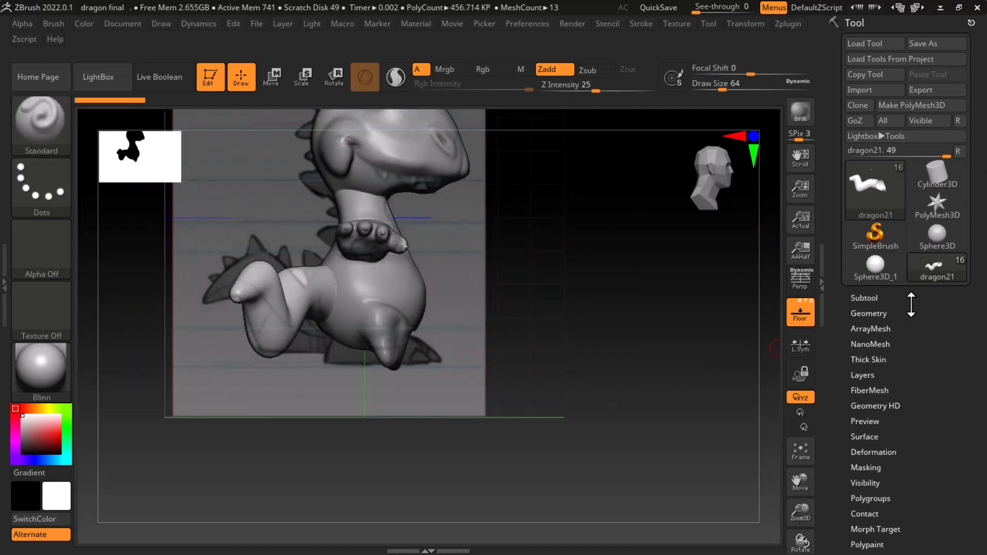
left_click(868, 298)
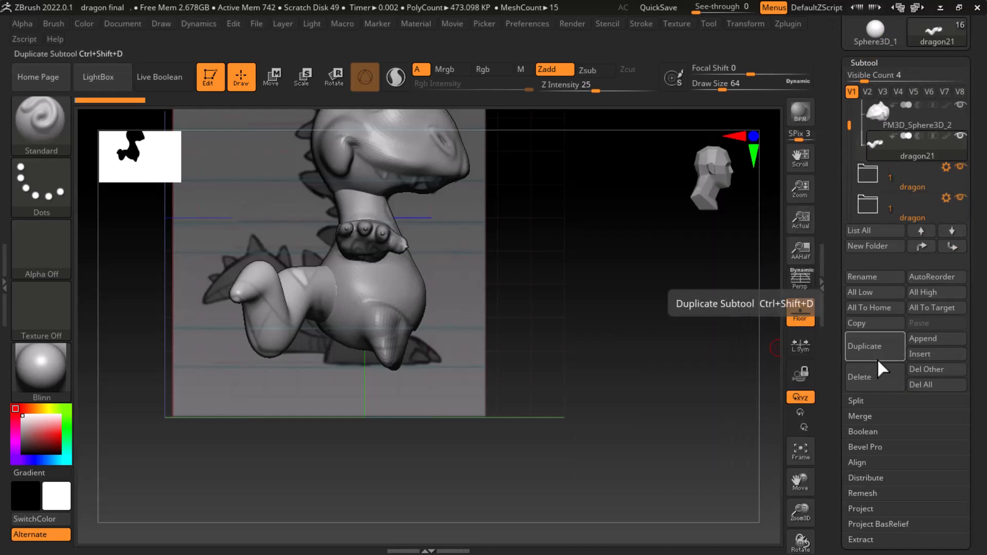
left_click(939, 341)
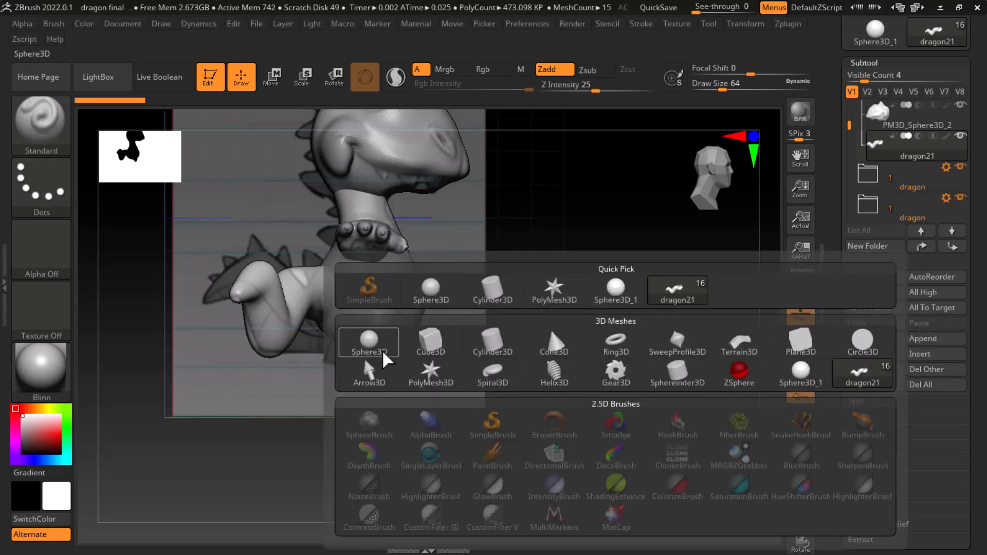
left_click(941, 355)
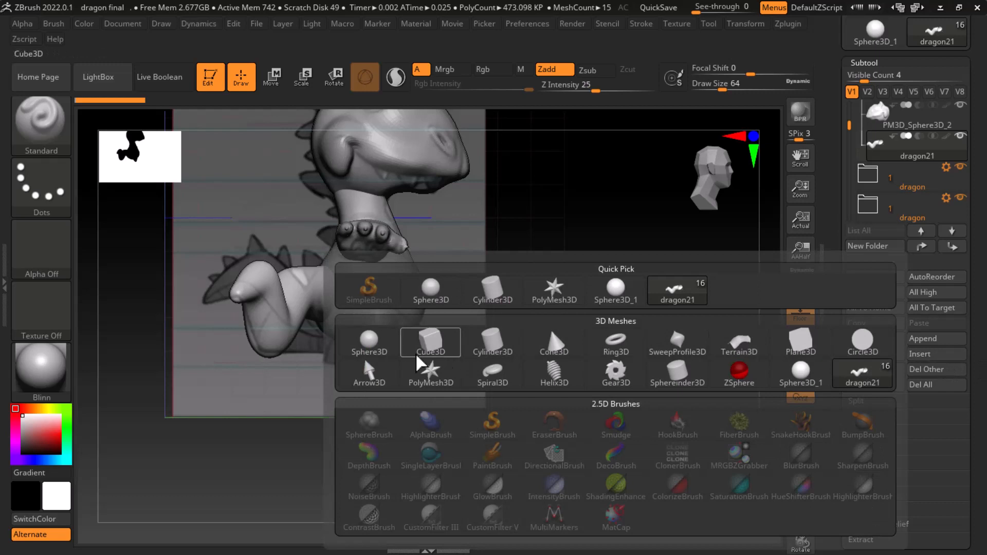
left_click(374, 347)
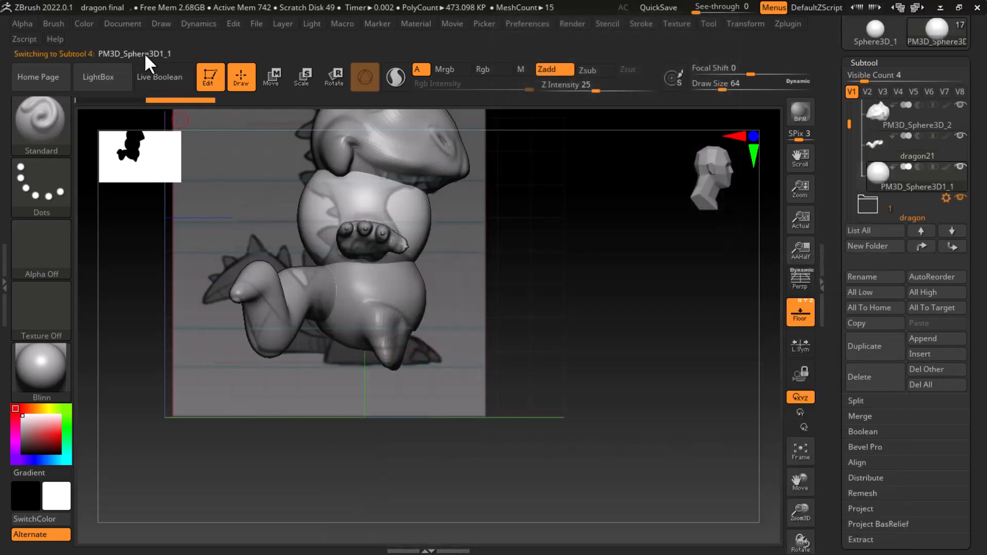
- Lower the sphere, shrink it uniformly, and place it over the dragon's tail-side leg in the front reference
left_click(271, 75)
left_click_drag(350, 179, 349, 264)
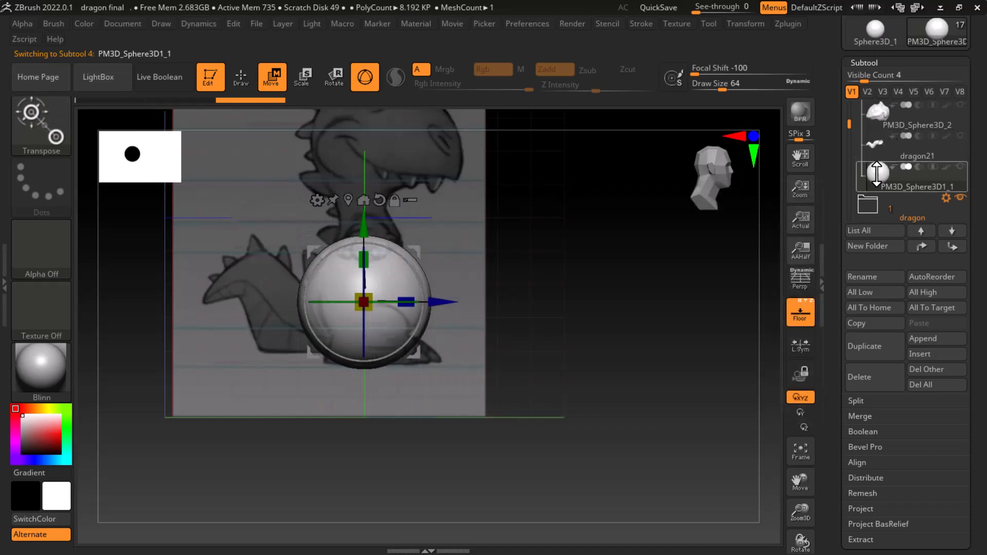
mouse_move(667, 343)
left_mouse_down()
mouse_move(634, 343)
mouse_move(681, 354)
mouse_move(659, 368)
mouse_move(685, 396)
mouse_move(742, 347)
left_mouse_up()
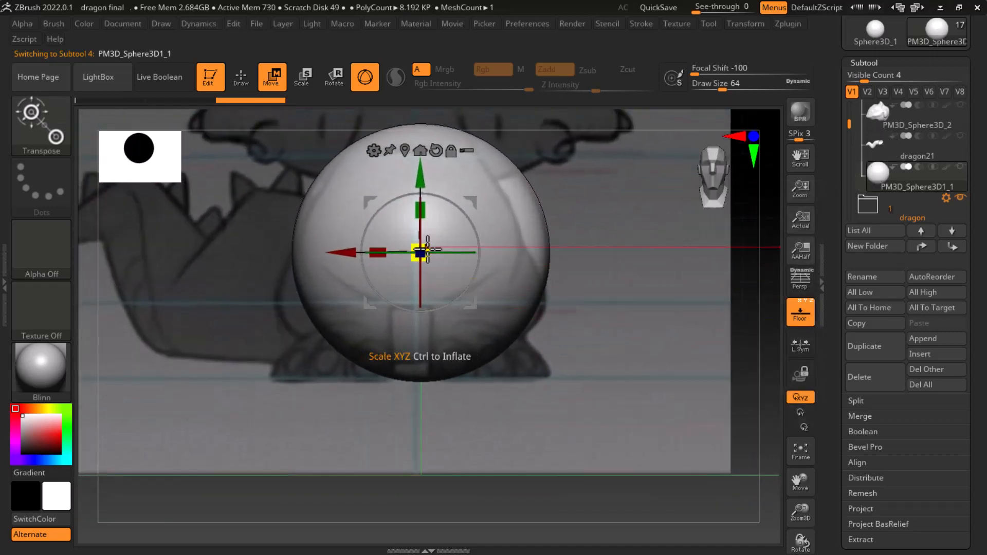
left_click_drag(420, 252, 359, 293)
left_click_drag(347, 252, 251, 253)
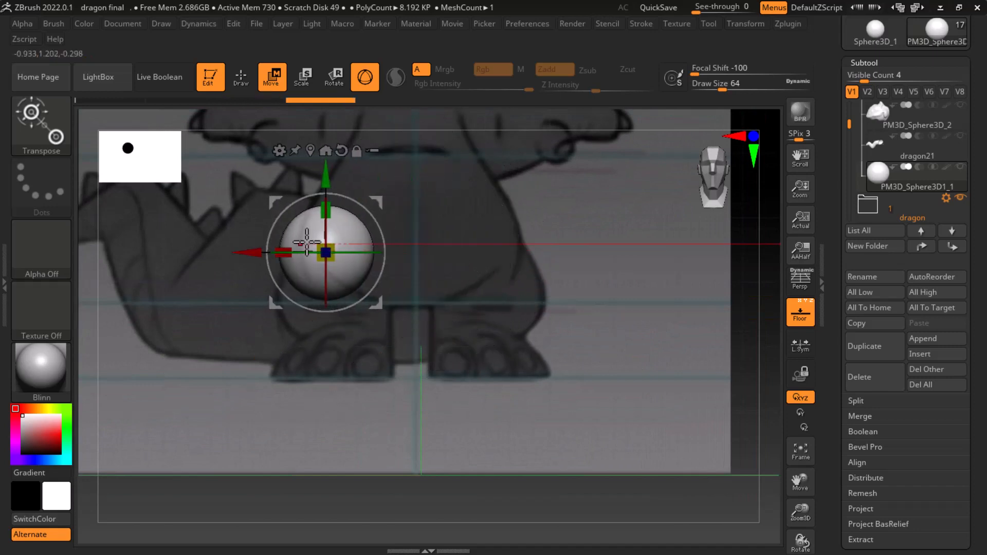
left_click_drag(325, 175, 327, 225)
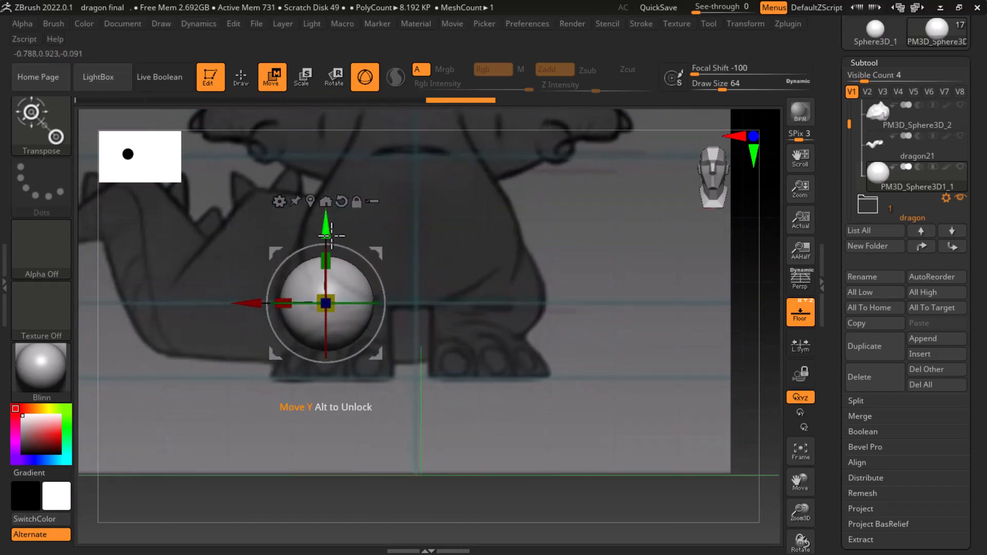
- Enlarge the sphere slightly, center it on the leg in the front reference, and shift it forward along Z in the side reference
mouse_move(506, 445)
left_mouse_down("alt")
mouse_move(570, 386)
mouse_move(593, 387)
mouse_move(607, 441)
left_mouse_up("alt")
left_click_drag(541, 328, 529, 394, "alt")
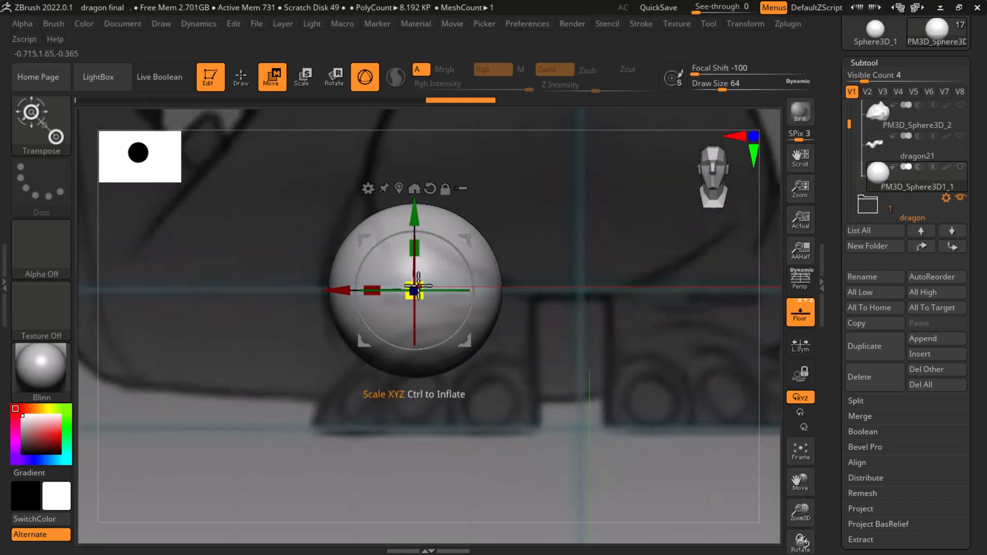
left_click_drag(423, 284, 427, 270)
mouse_move(335, 291)
left_mouse_down()
mouse_move(379, 290)
mouse_move(342, 290)
left_mouse_up()
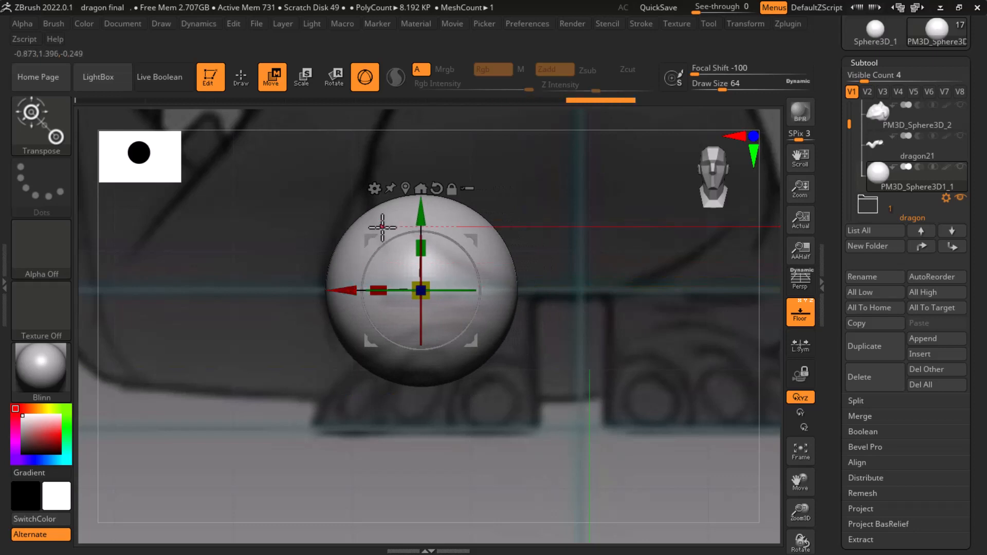
left_click_drag(577, 441, 702, 424)
left_click_drag(583, 419, 610, 416, "alt")
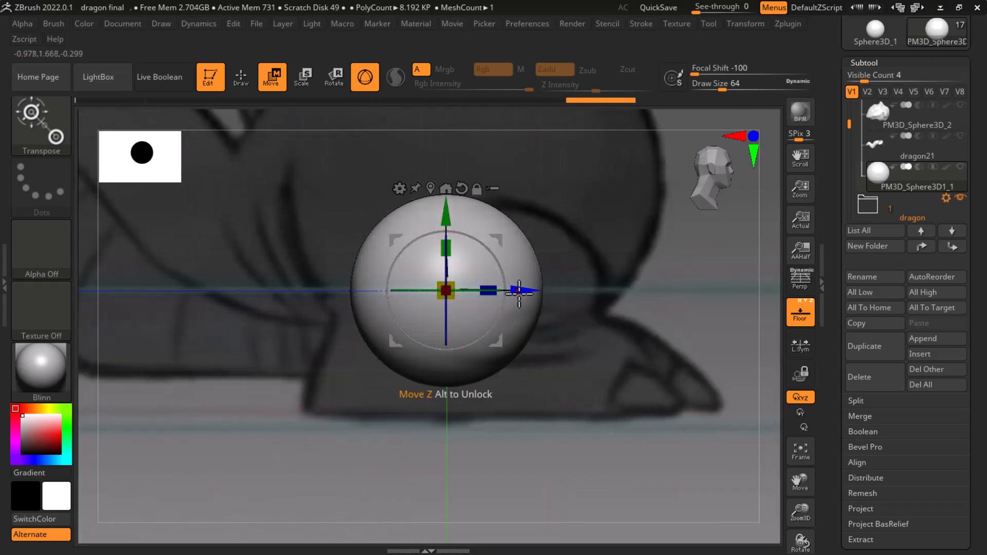
left_click_drag(511, 291, 588, 326)
mouse_move(739, 312)
left_mouse_down("alt")
mouse_move(709, 288)
mouse_move(638, 325)
left_mouse_up("alt")
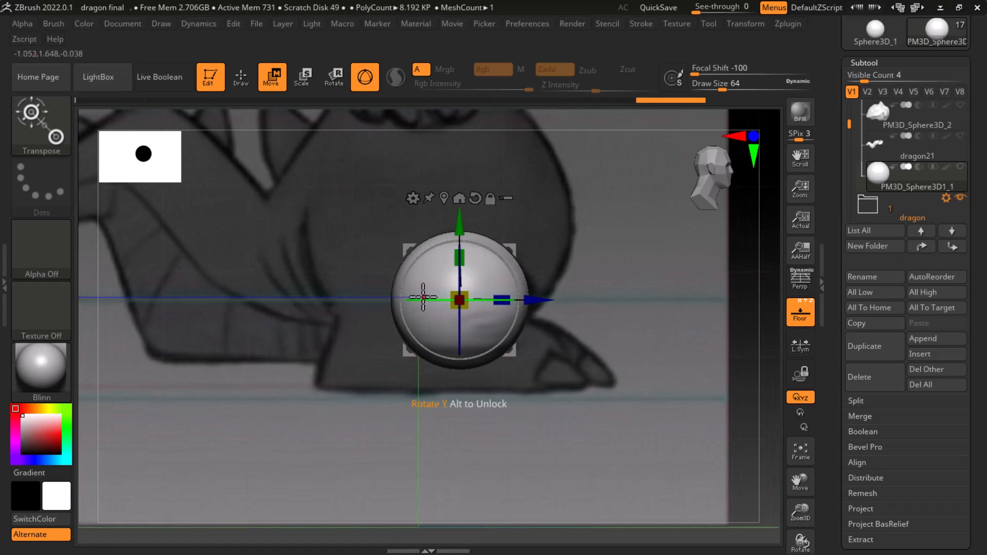
- Change the interface color scheme and load the compact_UI_brush_materials layout, with the Move brush active in Draw mode
left_click(242, 77)
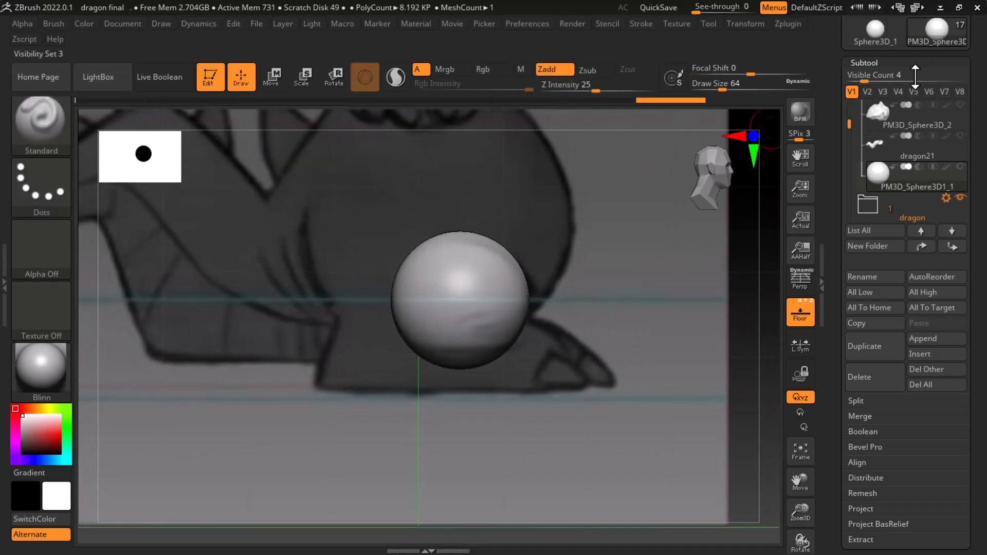
left_click(875, 8)
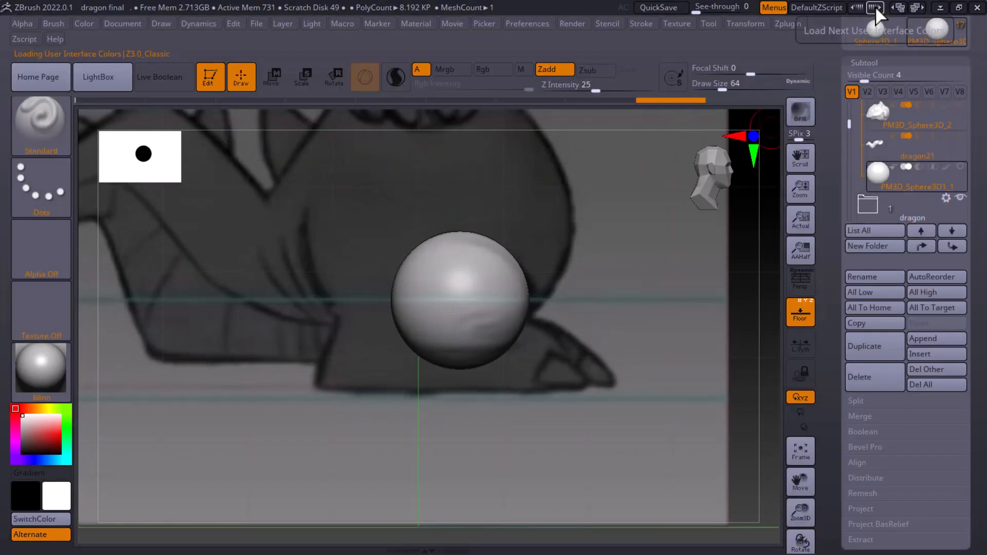
left_click(876, 7)
left_click(920, 6)
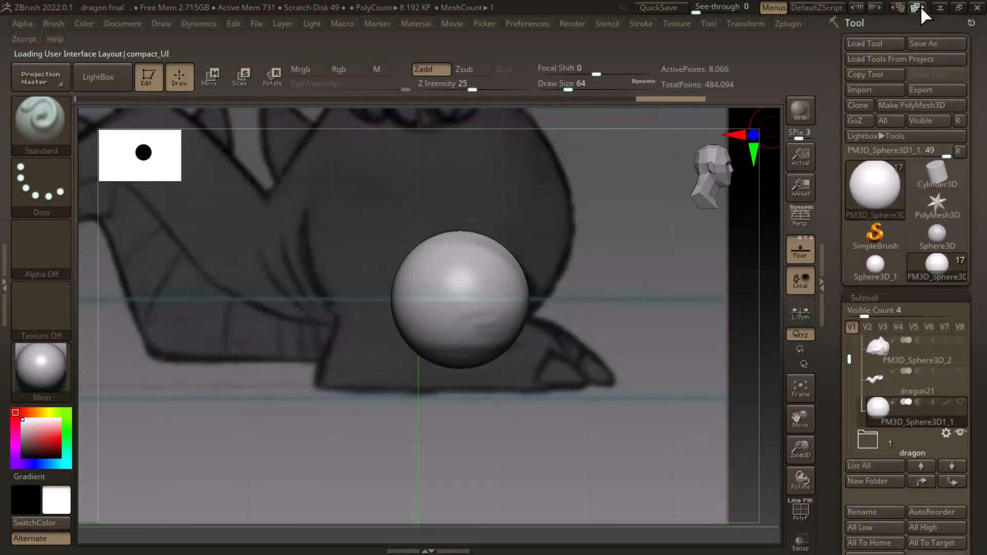
left_click(920, 7)
left_click(298, 541)
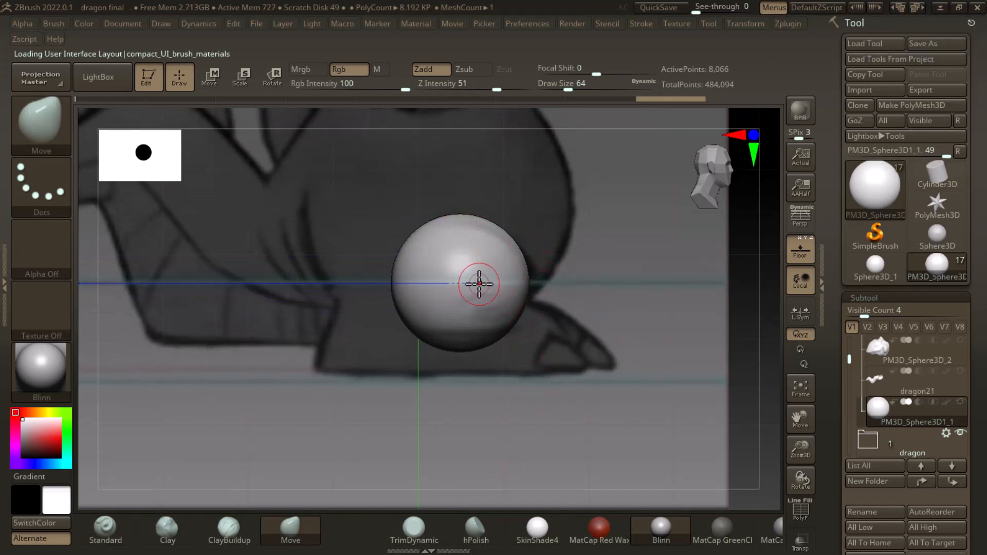
left_click_drag(632, 301, 582, 423)
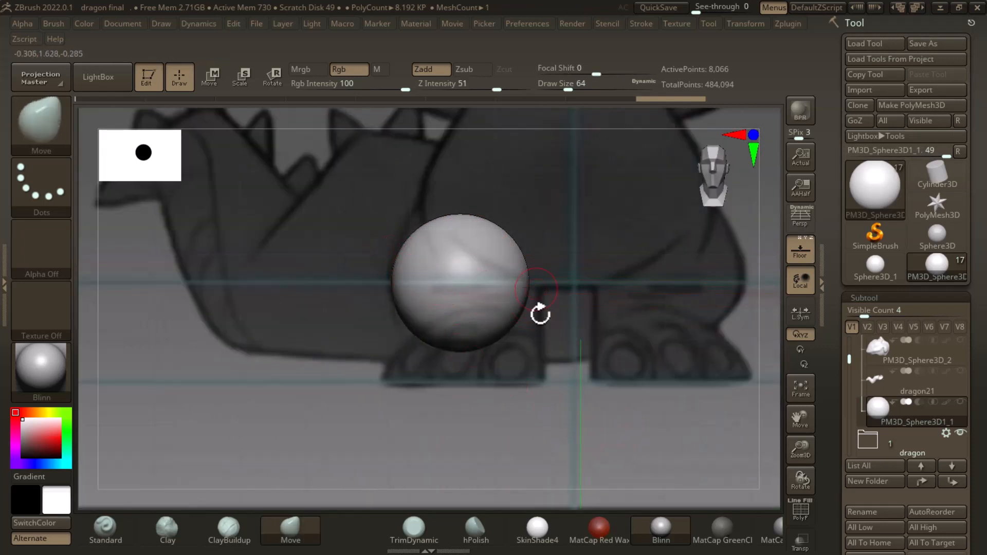
left_click_drag(540, 314, 419, 361)
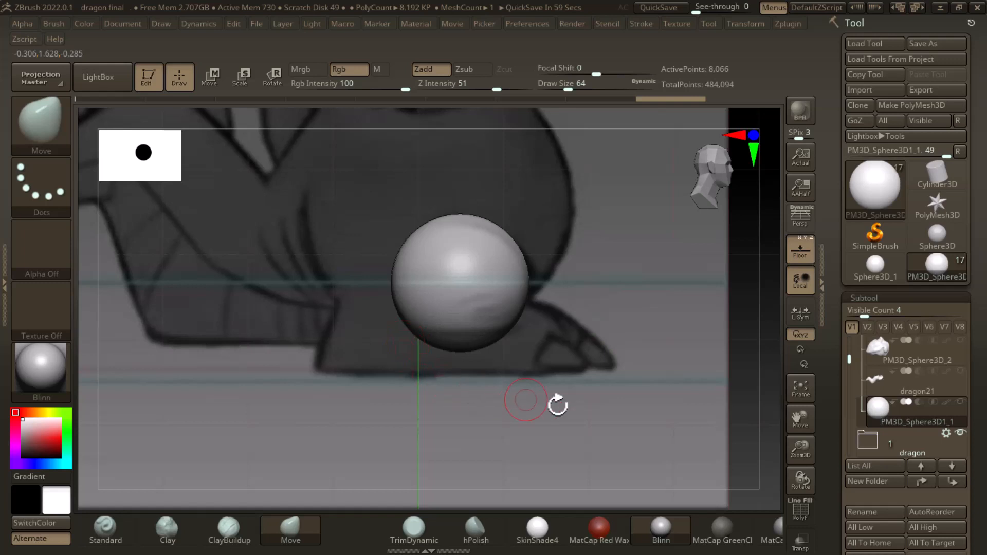
left_click_drag(558, 405, 557, 385)
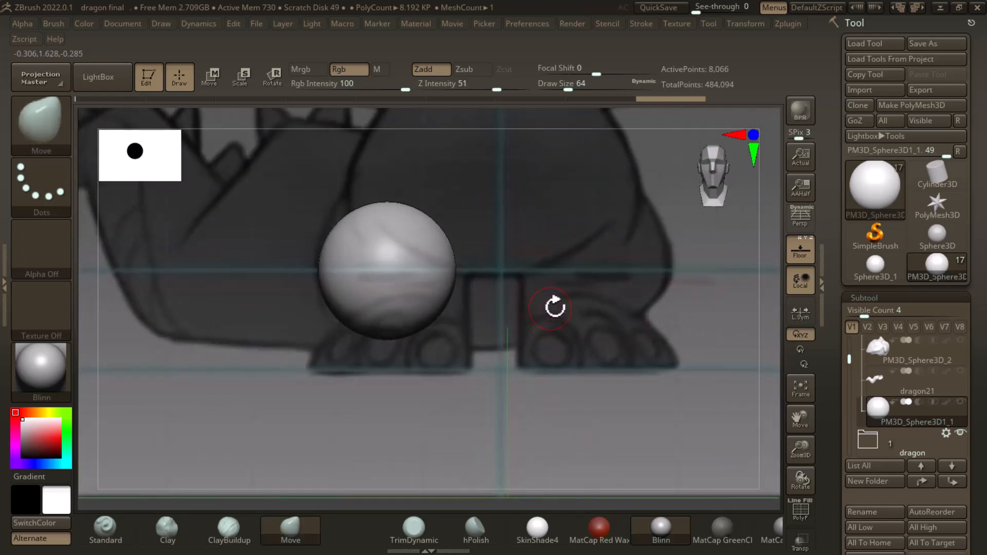
left_click_drag(654, 340, 635, 425)
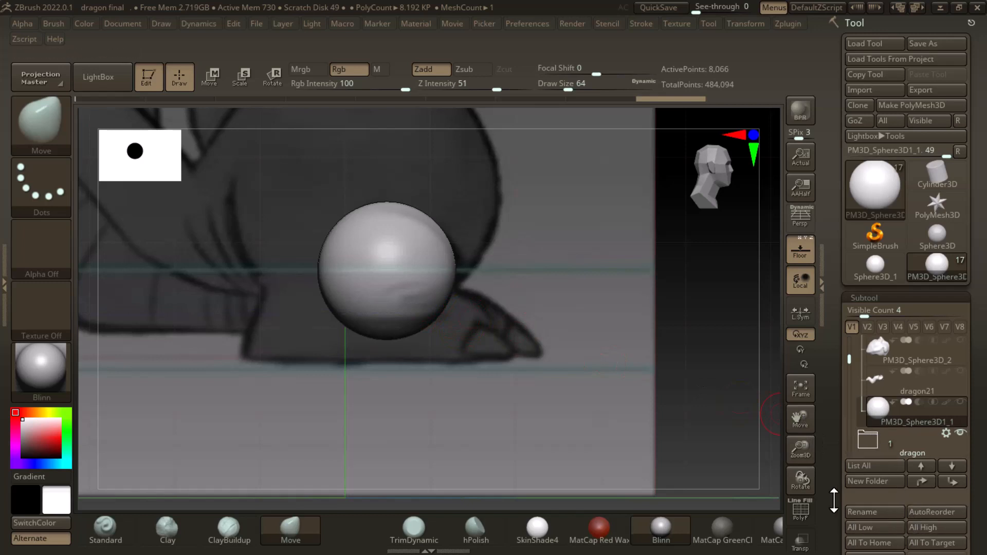
- Insert a Cylinder3D subtool below the leg sphere and make the sphere visible again
scroll(834, 500, "down", 5)
left_click(937, 376)
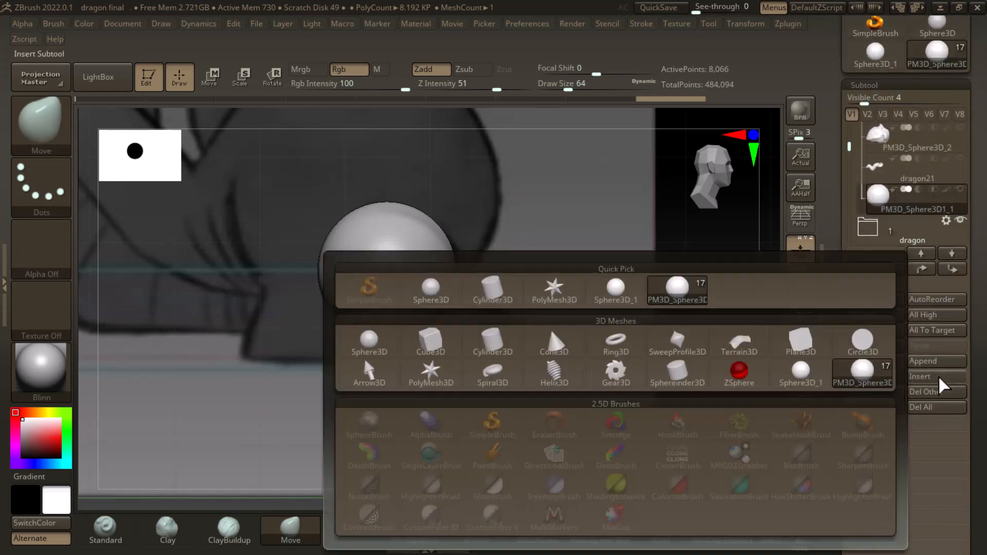
left_click(492, 292)
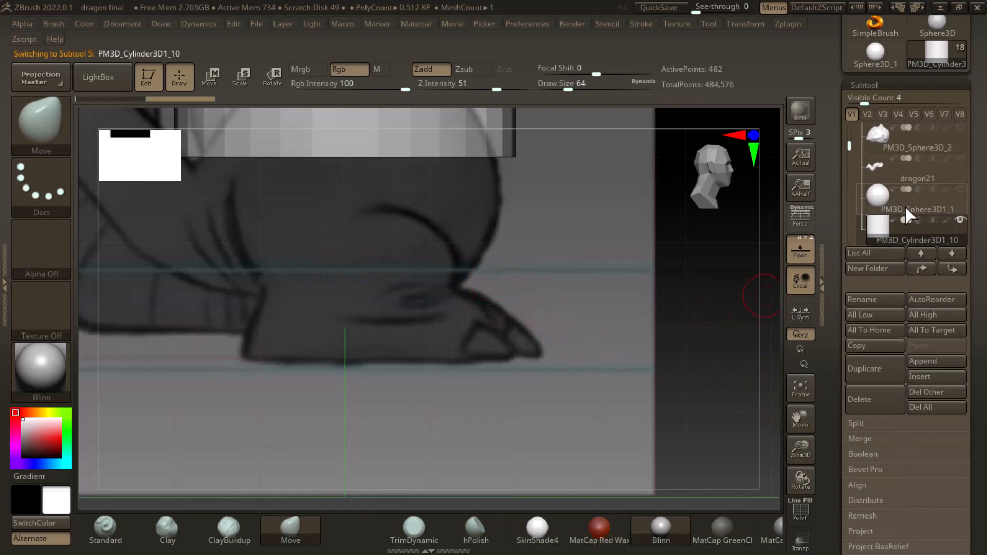
left_click(962, 189)
left_click_drag(683, 295, 656, 405, "alt")
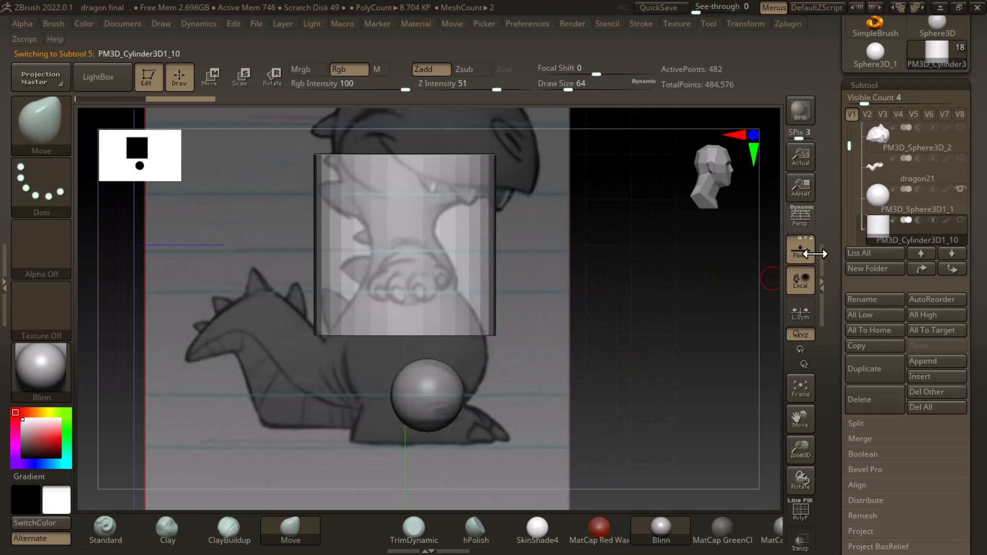
- Lower the cylinder and shrink it uniformly to match the height of the foot in the side reference
left_click(209, 76)
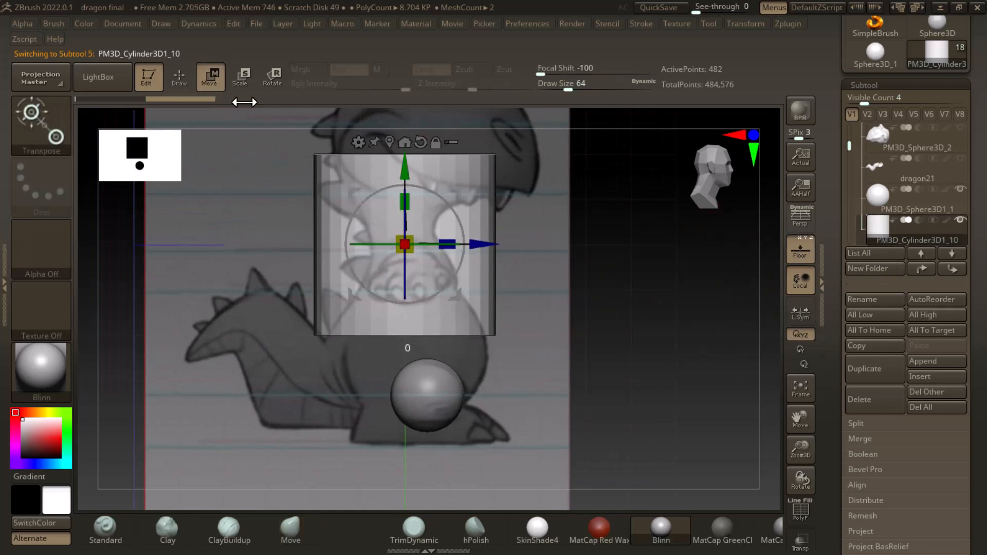
left_click_drag(404, 177, 404, 289)
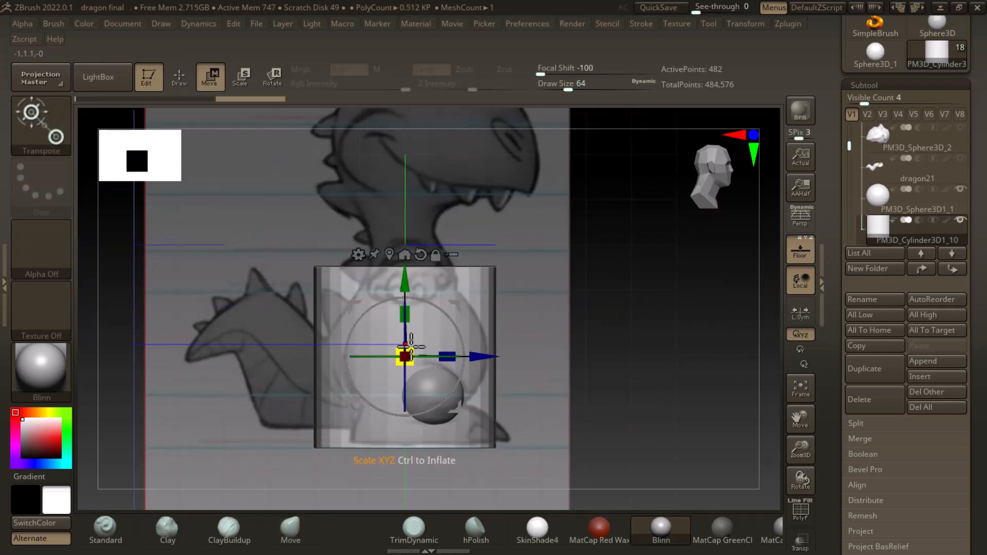
left_click_drag(406, 355, 396, 360)
left_click_drag(560, 288, 564, 345, "alt")
left_click_drag(408, 194, 408, 262)
- Move the cylinder along X by about 0.68 so it lines up with the sphere over the tail-side foot
left_click_drag(634, 308, 623, 359)
left_click_drag(411, 279, 248, 279)
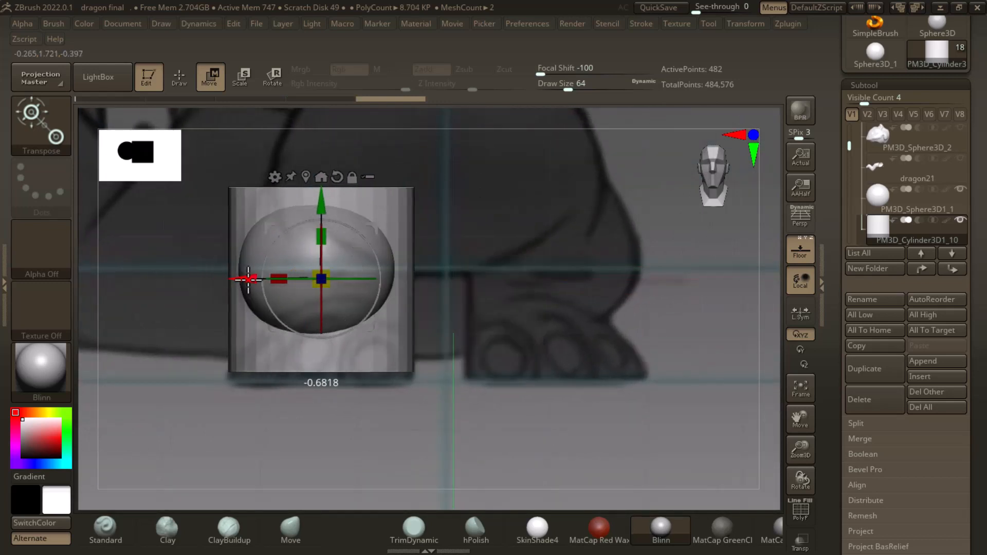
left_click_drag(575, 387, 638, 371)
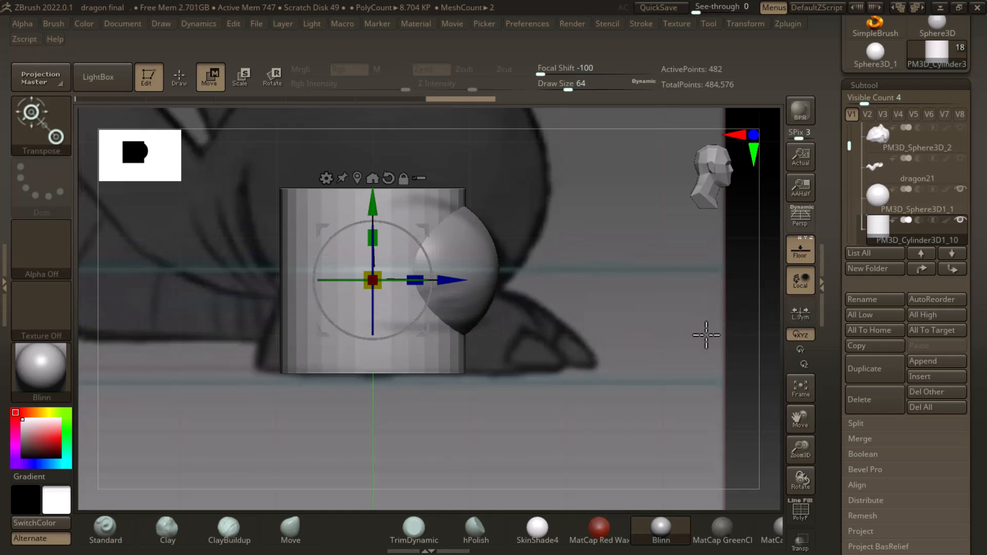
- Merge the sphere subtool down with the cylinder subtool below it
left_click(877, 194)
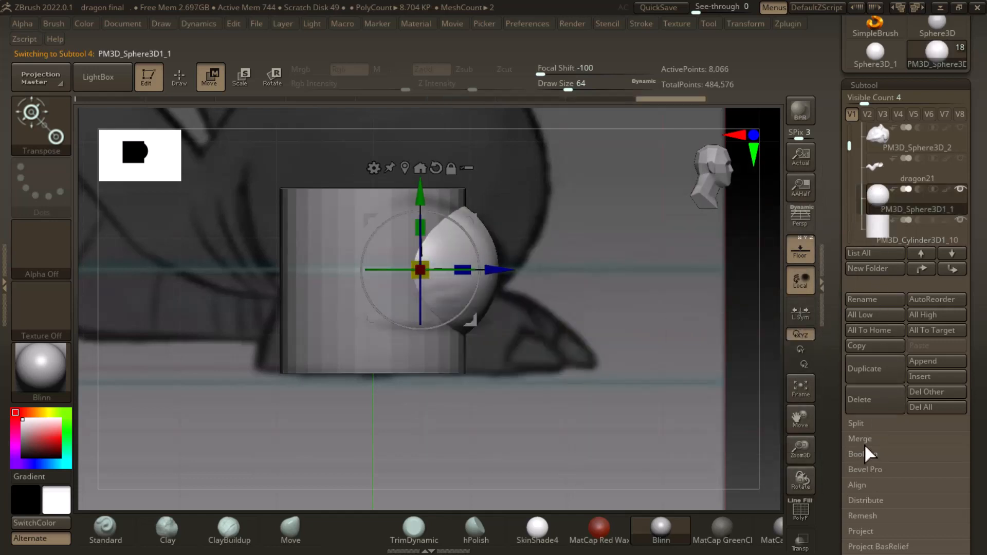
left_click(863, 441)
left_click(872, 455)
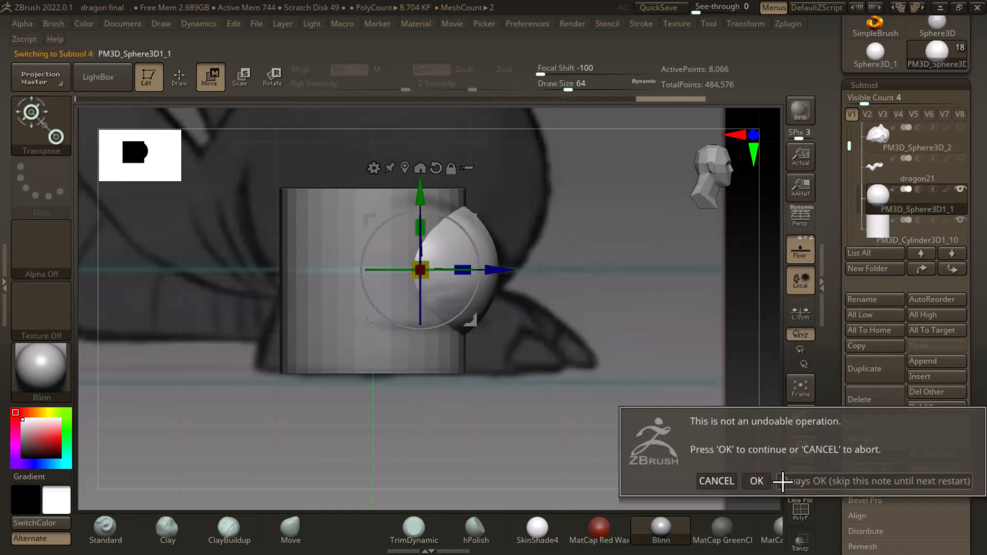
left_click(755, 480)
- Open the DynaMesh geometry settings for the merged leg mesh
left_click_drag(849, 418, 841, 323)
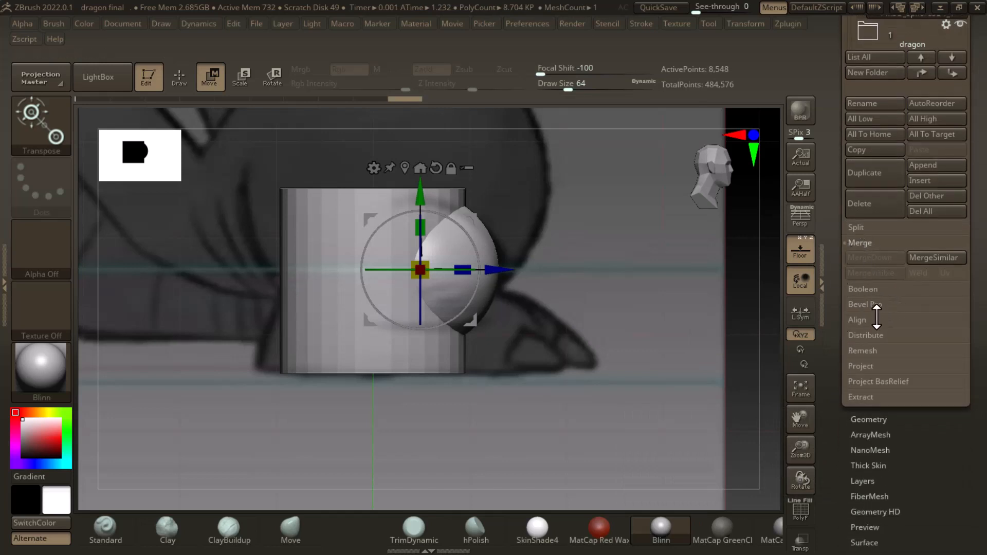
left_click(875, 419)
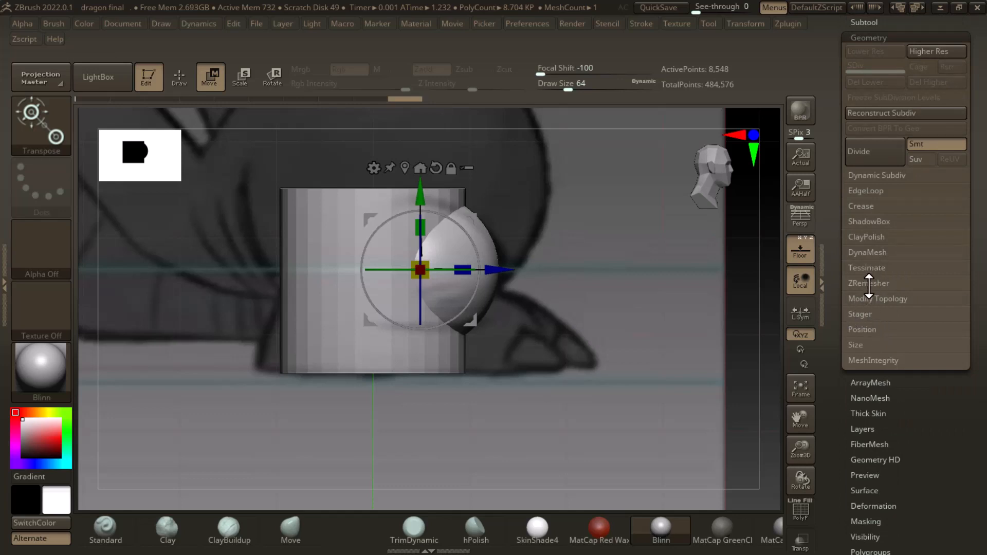
left_click(869, 252)
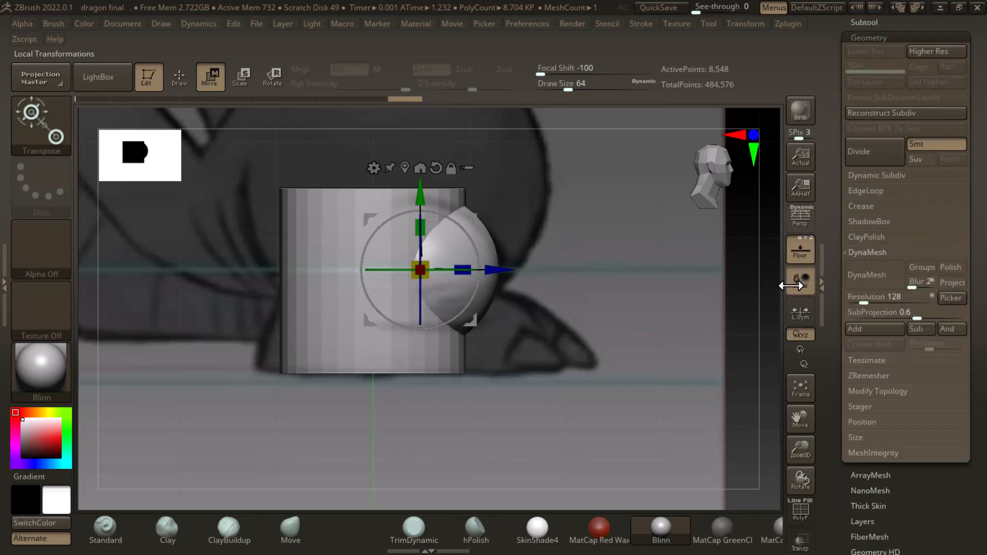
- Hide the floor grid with its reference images and display the polyframe on the merged leg mesh
left_click(799, 250)
left_click_drag(755, 279, 661, 367)
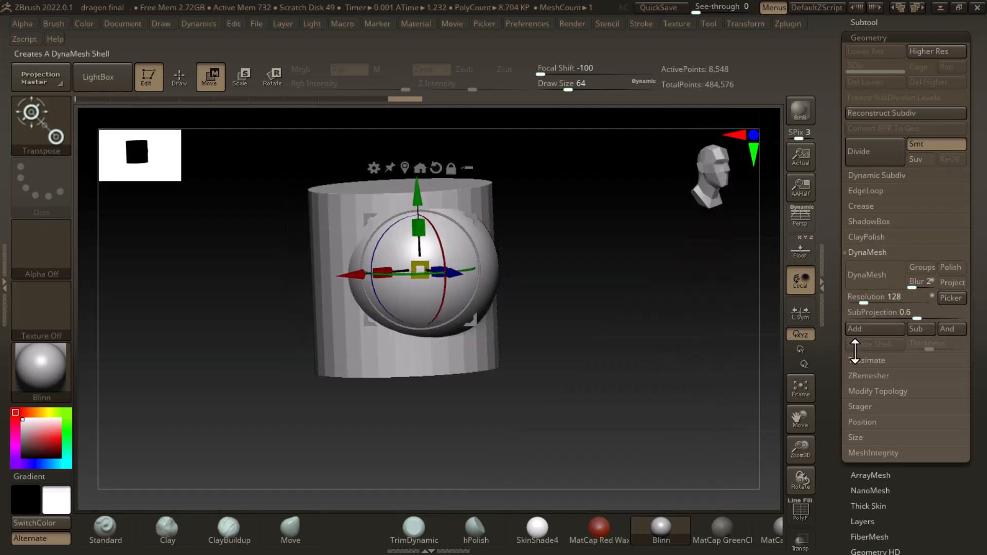
left_click_drag(684, 329, 654, 335)
key("shift+f")
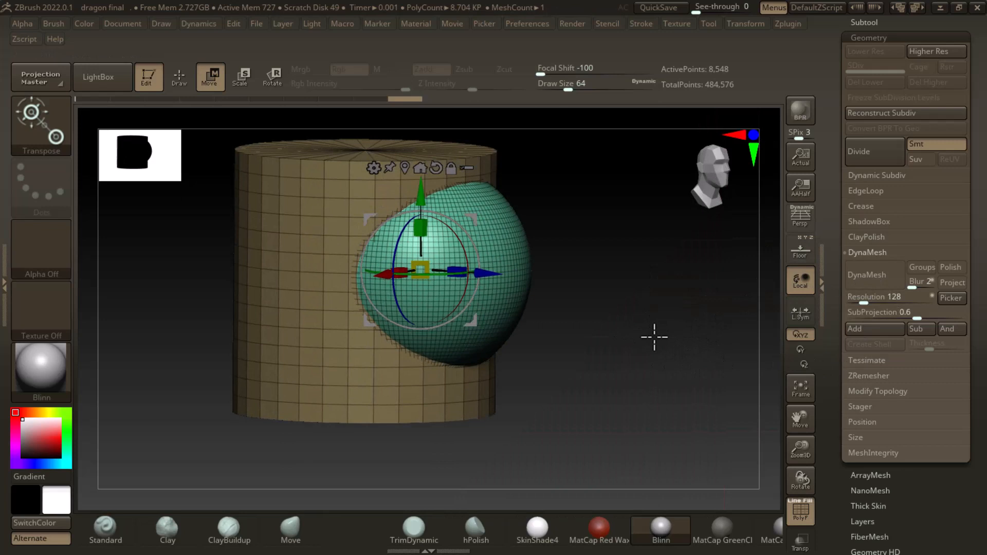
- Remesh the merged leg with DynaMesh at resolution 128, then leave DynaMesh mode with the polyframe hidden
left_click(874, 282)
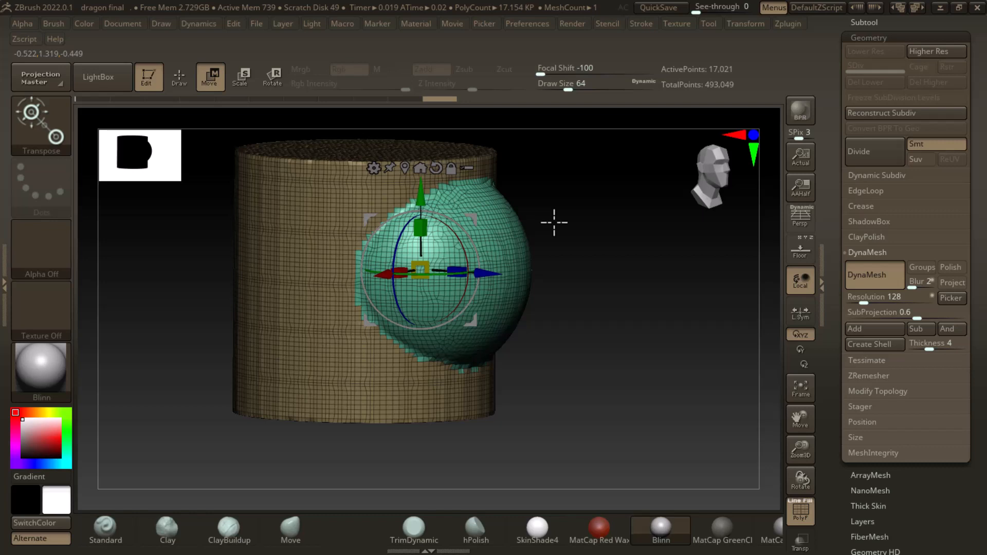
left_click_drag(567, 292, 600, 329)
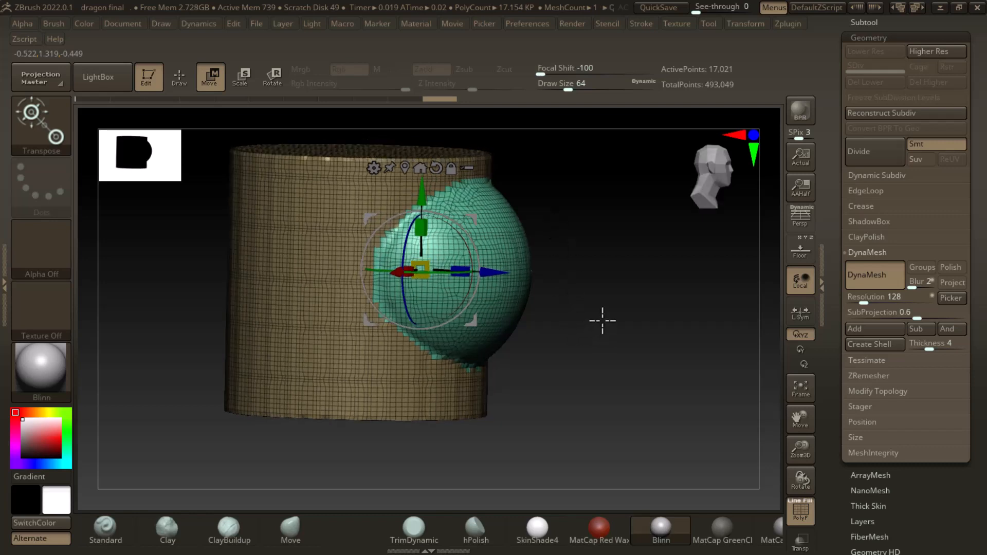
key("shift+f")
left_click_drag(668, 348, 686, 370)
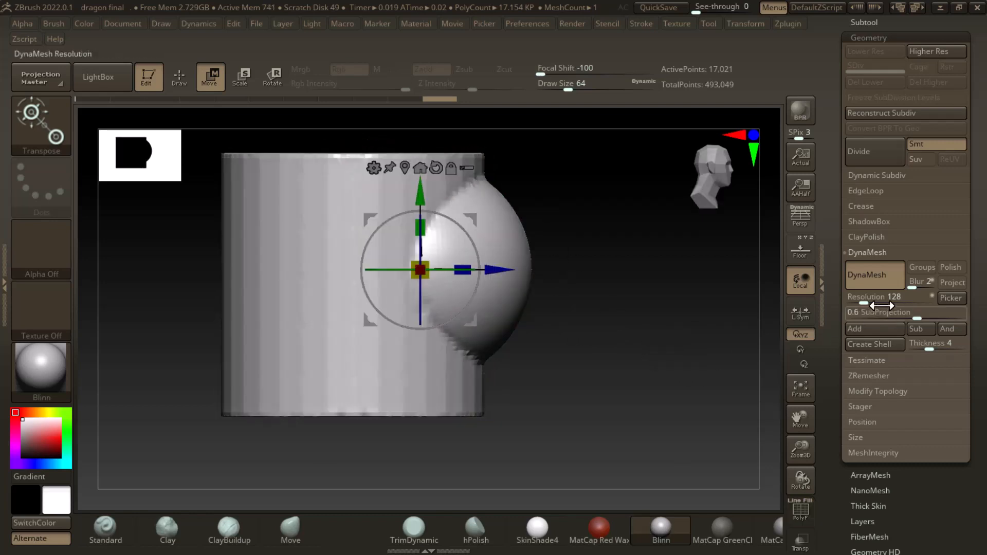
left_click(869, 274)
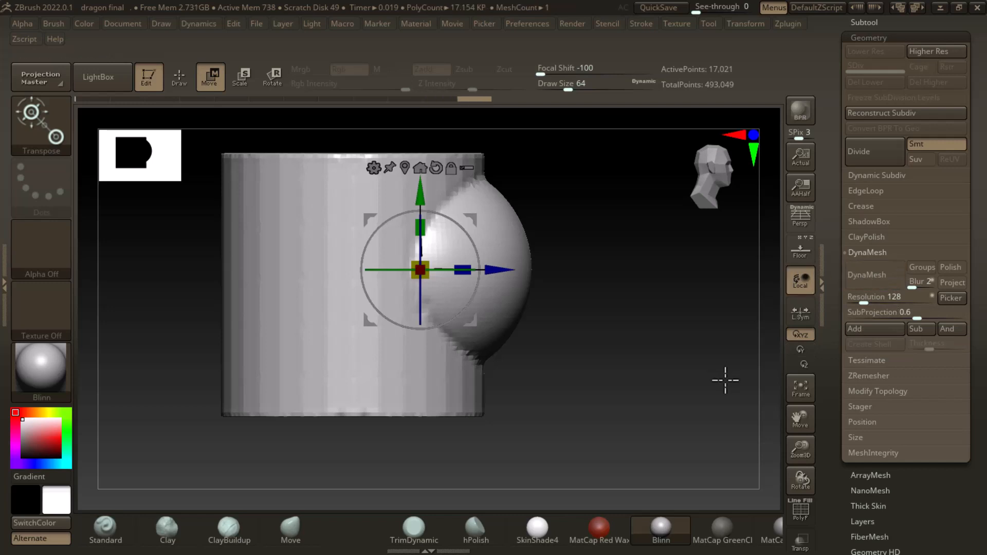
- Show the floor reference images and pull the leg's lower back edge out to the drawn outline using the Move brush at size 168
left_click(801, 252)
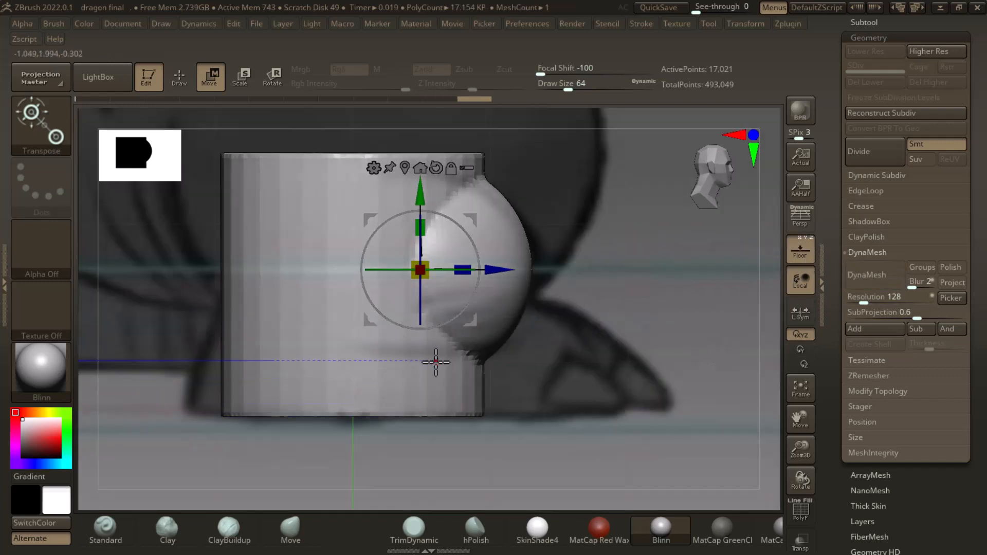
left_click(309, 539)
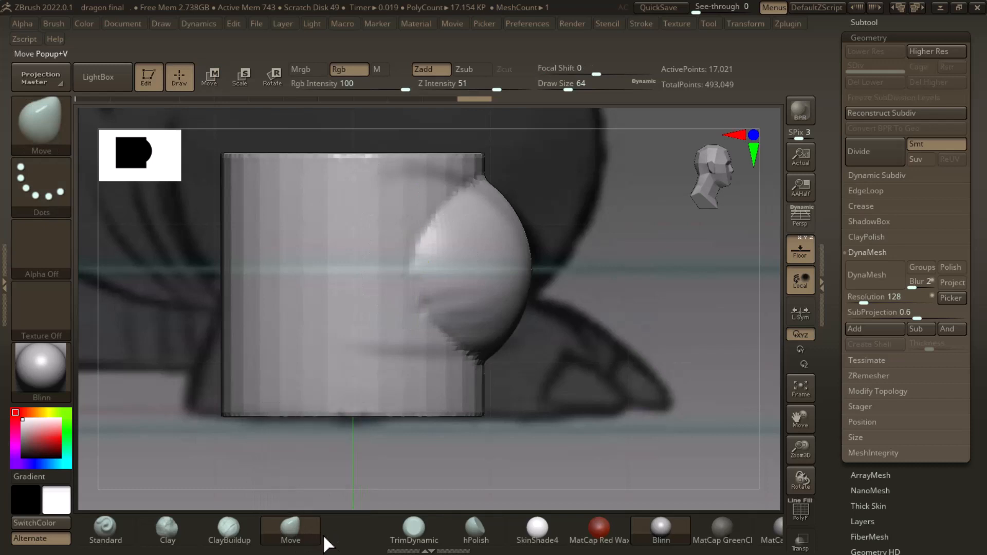
key("bracketright")
key("bracketright")
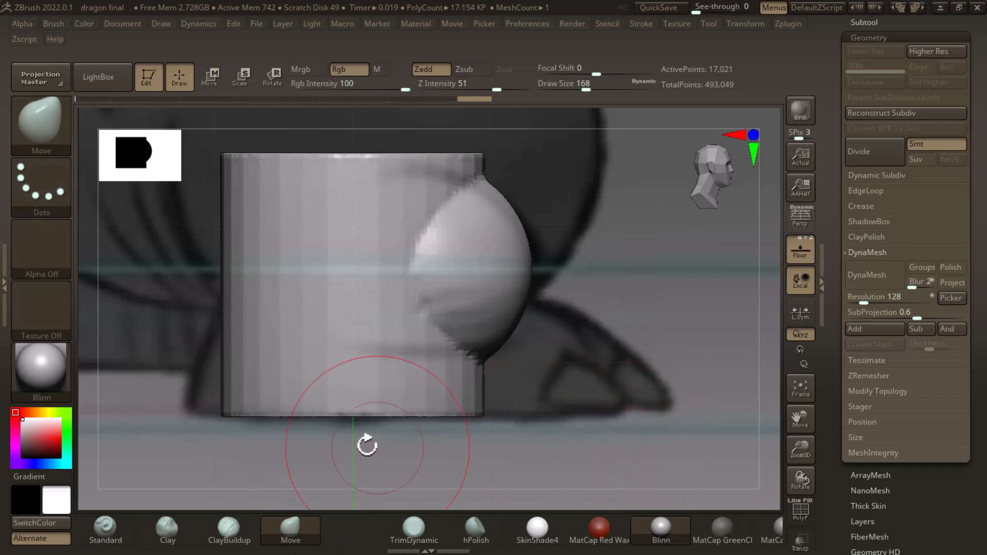
left_click_drag(220, 375, 198, 402)
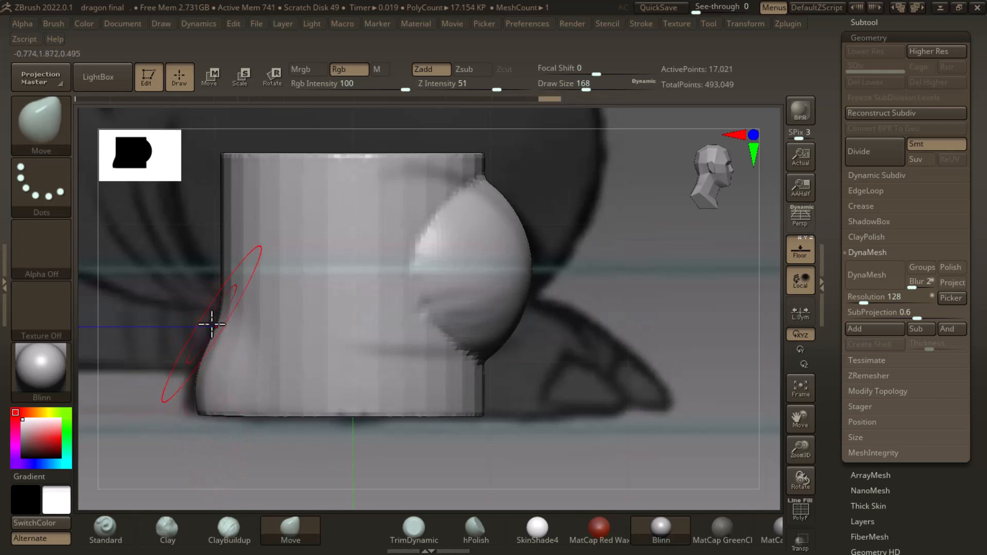
left_click_drag(214, 326, 210, 330)
- Pull the leg's upper back edge outward and refine the inward curve below it with the Move brush
left_click_drag(689, 308, 705, 364, "alt")
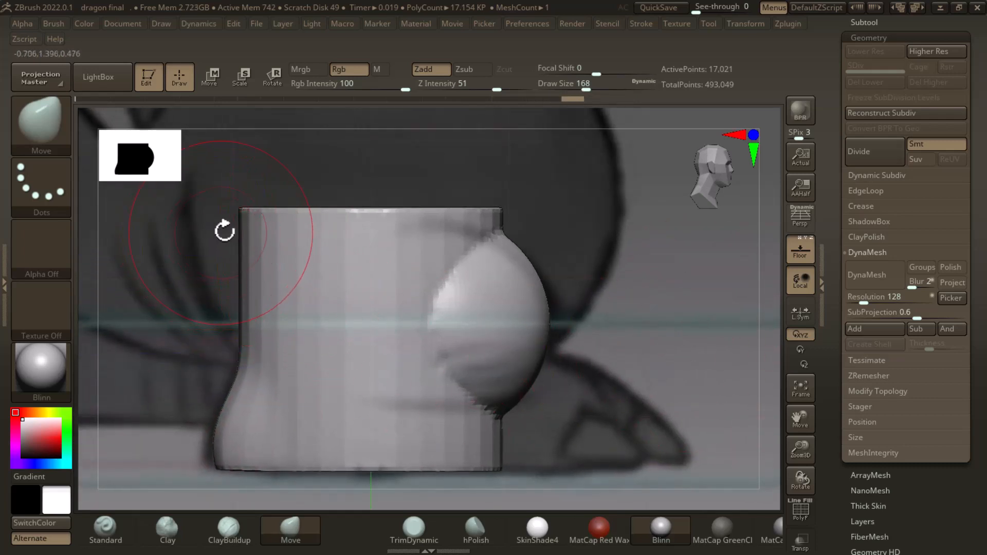
mouse_move(246, 252)
left_mouse_down()
mouse_move(205, 230)
mouse_move(217, 310)
mouse_move(202, 211)
mouse_move(182, 201)
left_mouse_up()
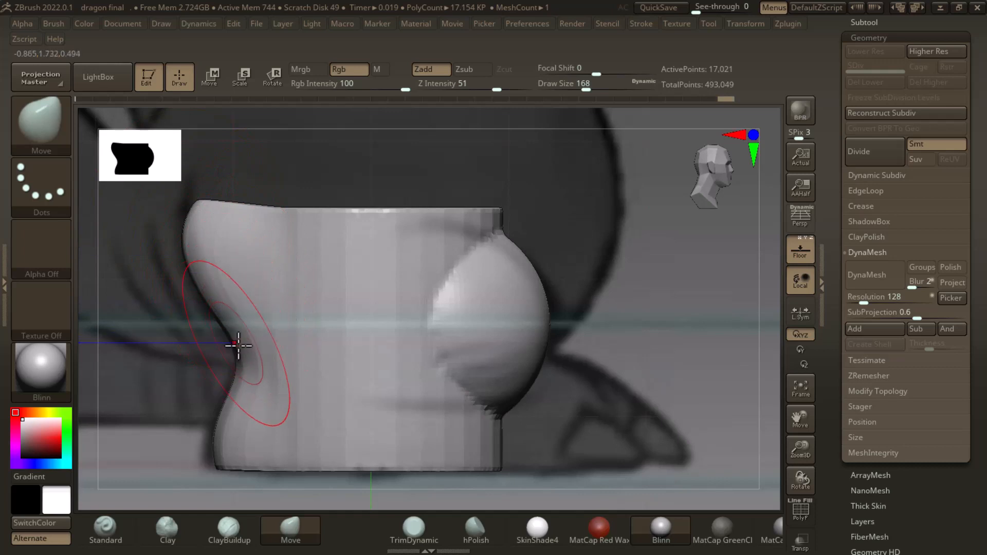
left_click_drag(245, 355, 242, 357)
- Open the front dragon.jpg reference image from the dragon folder and return to ZBrush with the leg in front view
mouse_move(382, 290)
left_mouse_down("shift")
mouse_move(238, 255)
mouse_move(253, 379)
mouse_move(472, 321)
mouse_move(491, 431)
left_mouse_up("shift")
mouse_move(724, 343)
left_mouse_down()
mouse_move(634, 352)
mouse_move(727, 346)
left_mouse_up()
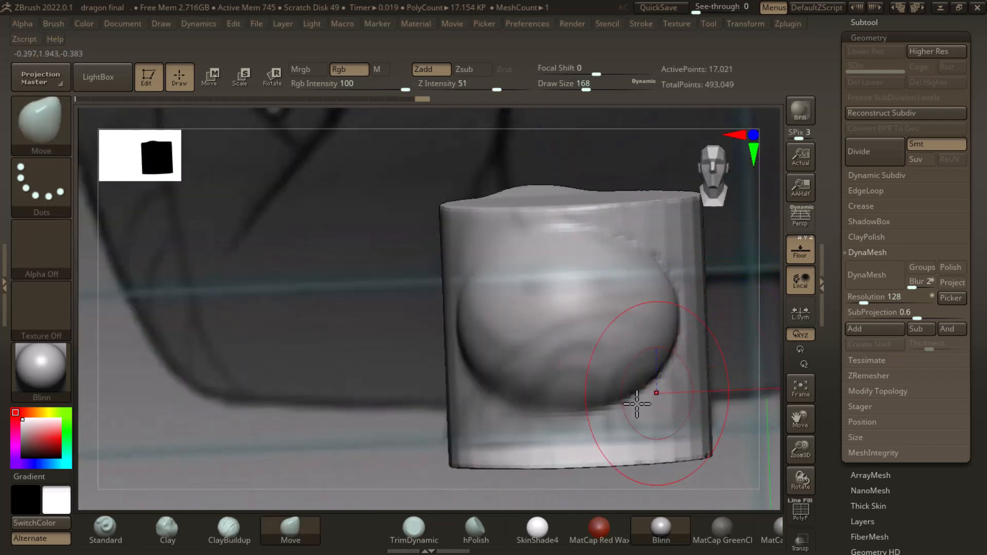
left_click_drag(366, 454, 278, 462, "shift")
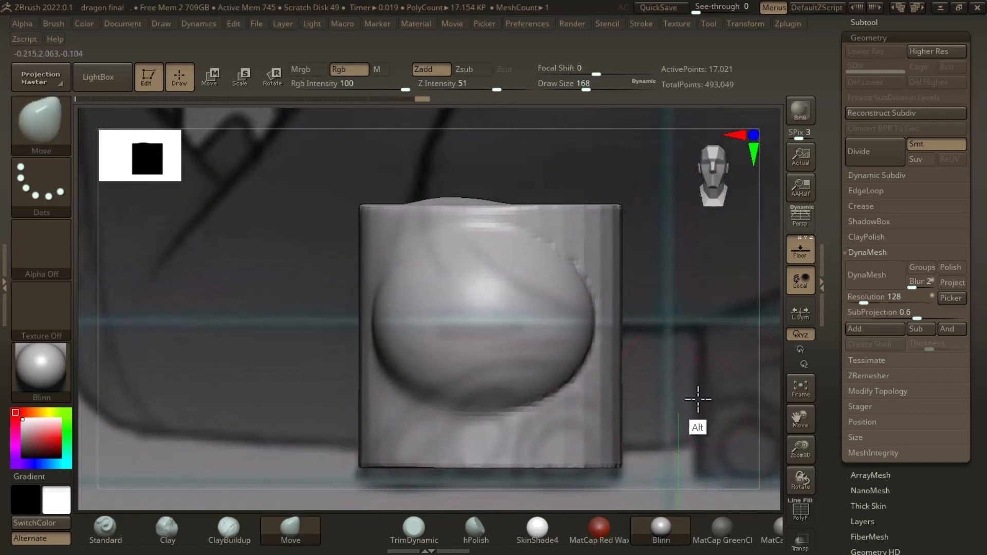
left_click_drag(695, 403, 632, 363, "alt")
key("alt+Tab")
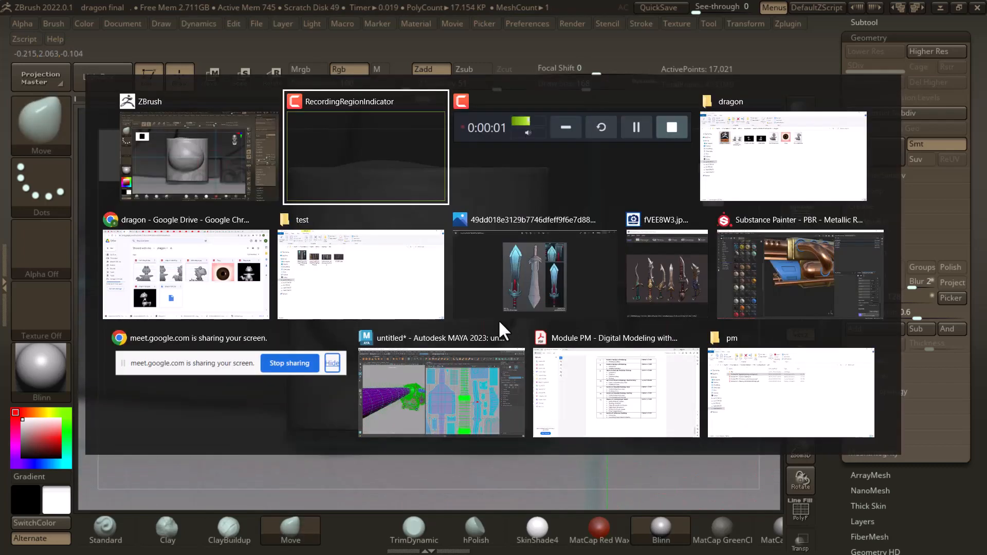
left_click(352, 281)
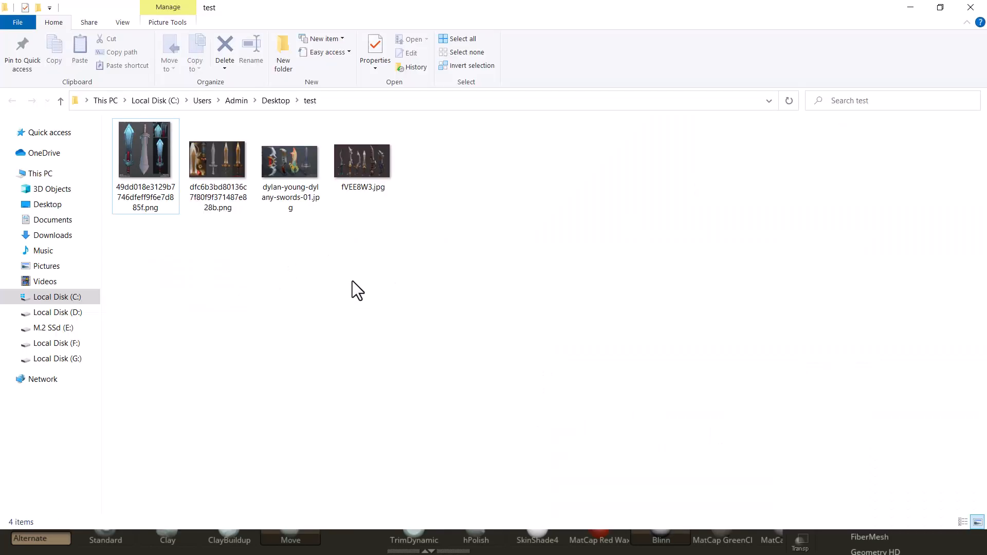
key("alt+Tab")
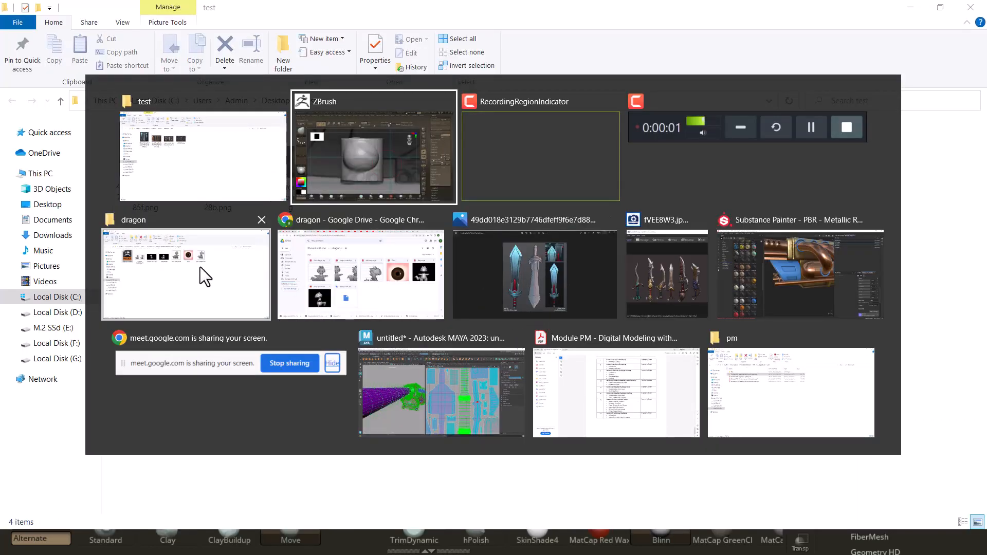
left_click(199, 266)
double_click(449, 167)
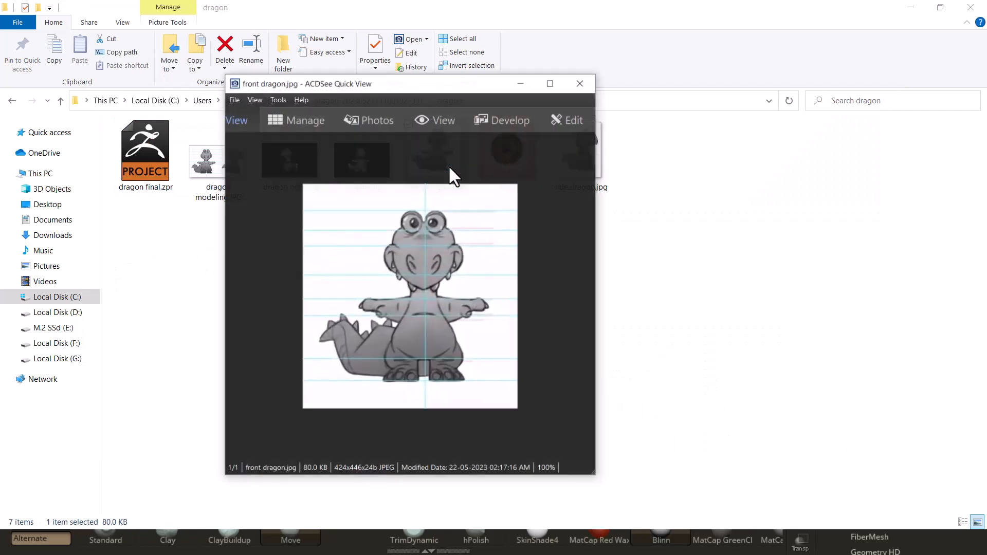
key("alt+Tab")
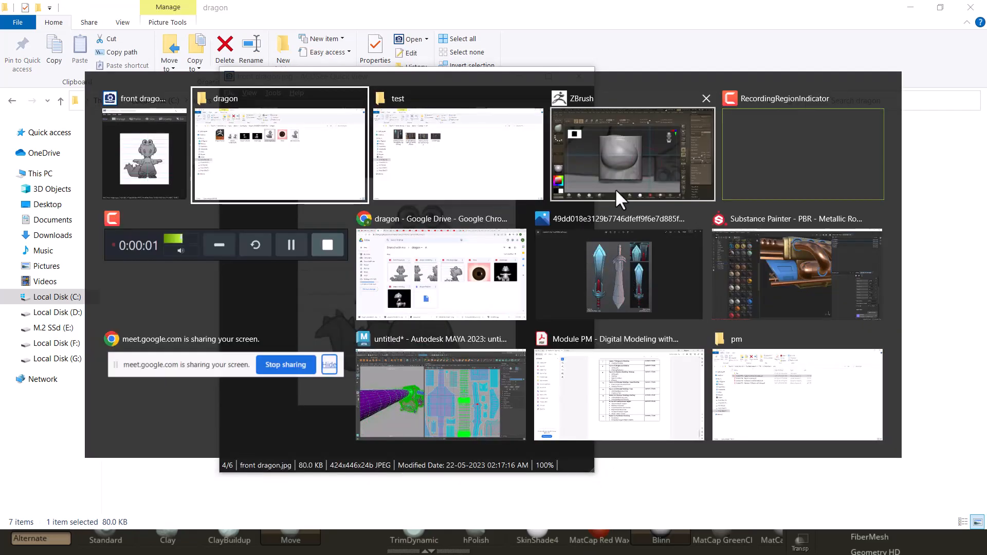
left_click(626, 177)
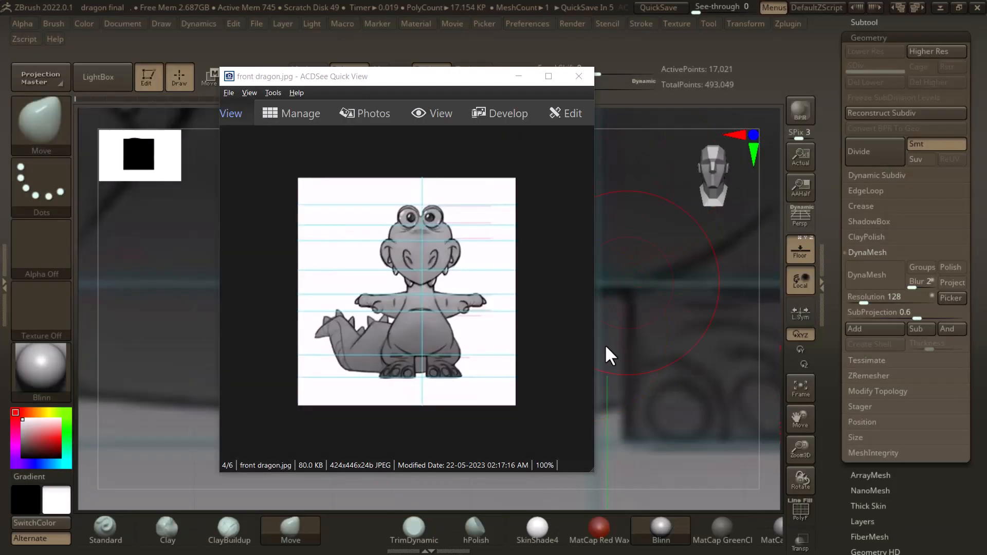
- Place the front reference image beside the leg's front view and enlarge it to 300% to compare the thigh and foot
left_click_drag(411, 87, 766, 126)
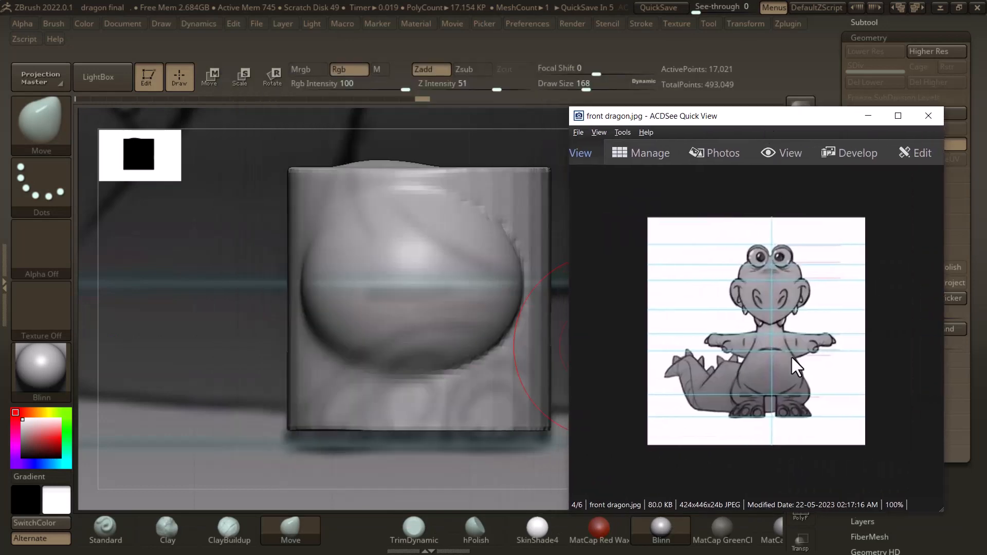
scroll(779, 356, "up", 1)
scroll(830, 253, "up", 1)
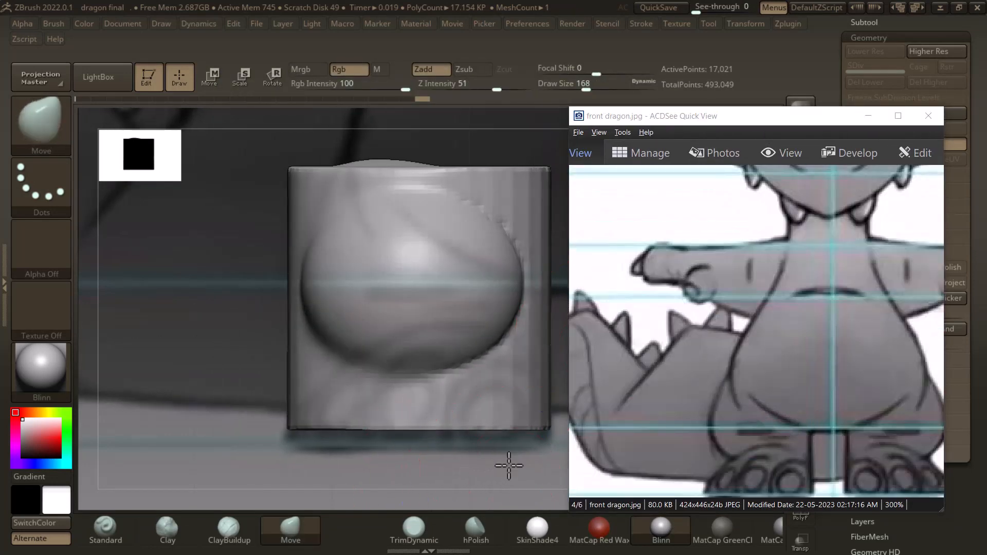
left_click_drag(509, 465, 490, 389, "alt")
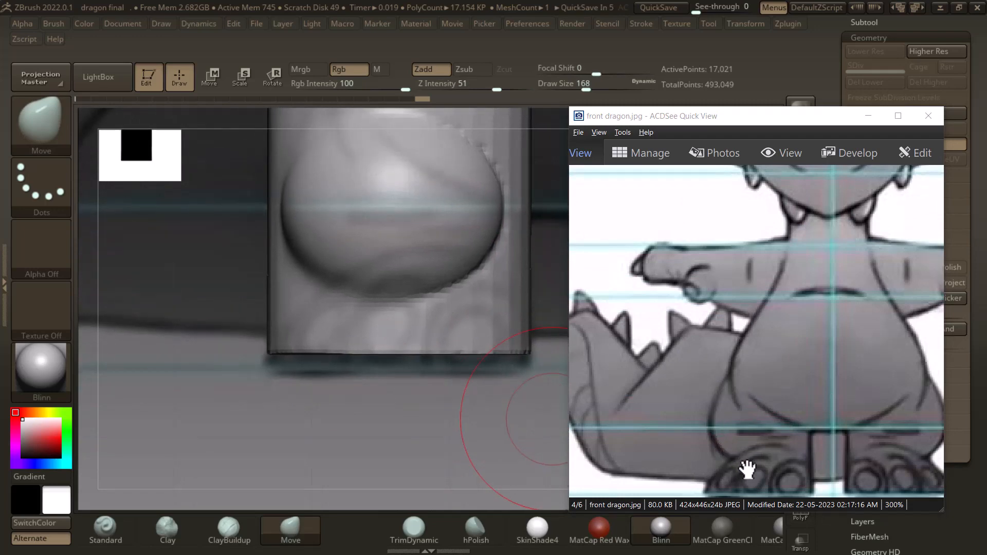
mouse_move(459, 451)
left_mouse_down()
mouse_move(476, 482)
mouse_move(445, 464)
left_mouse_up()
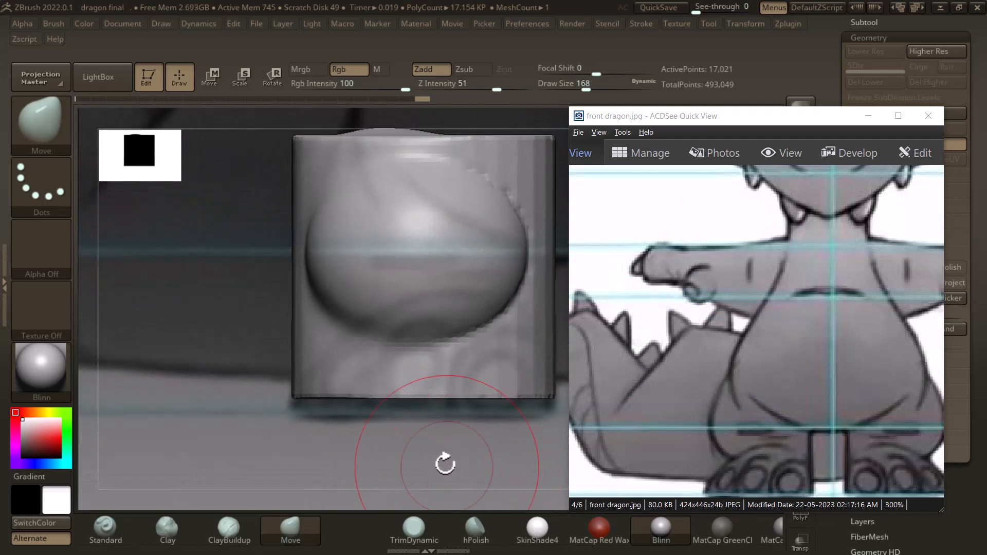
left_click_drag(216, 463, 216, 487, "alt")
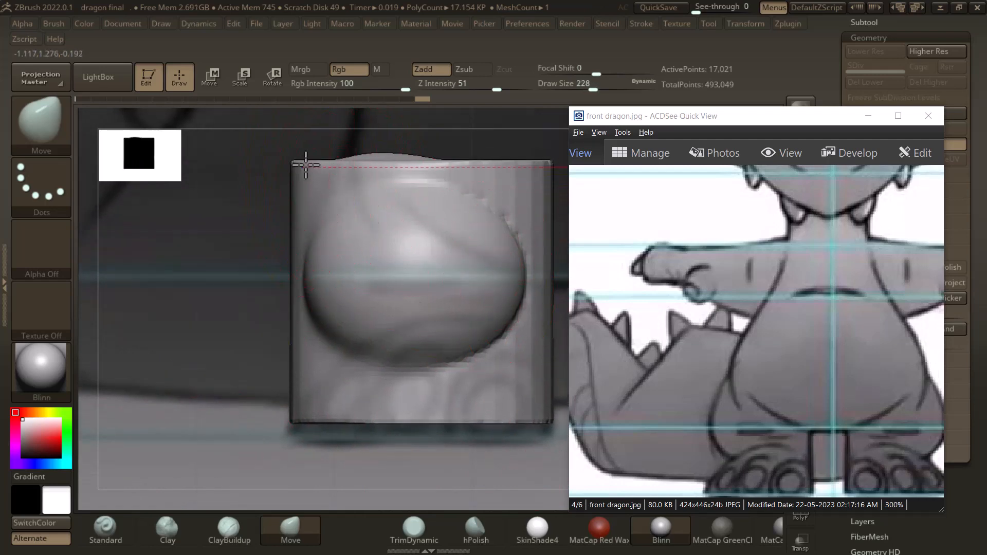
- Pull the leg's upper outer corner inward with the Move brush at size 228 and smooth the outer side
left_click_drag(305, 165, 310, 160)
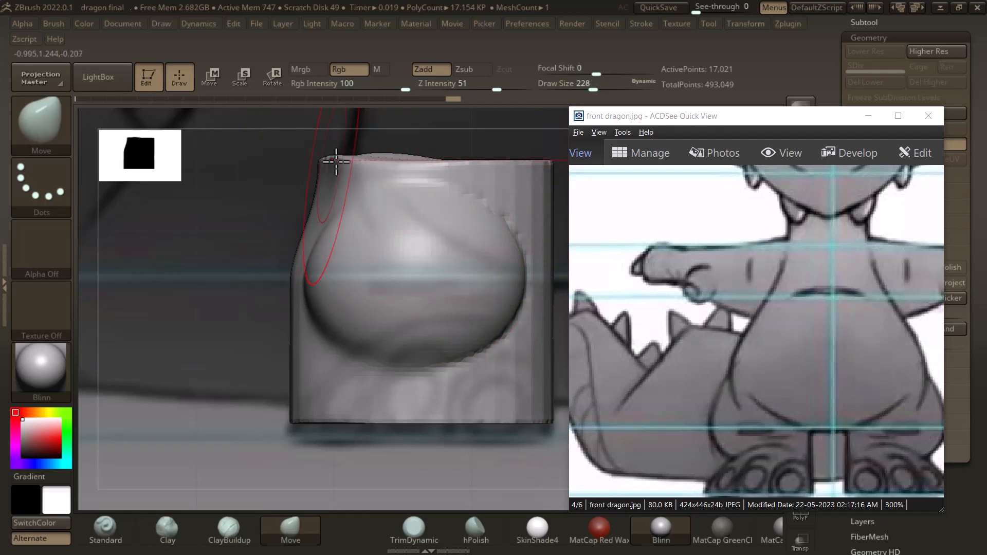
key("shift")
left_click_drag(302, 283, 312, 365, "shift")
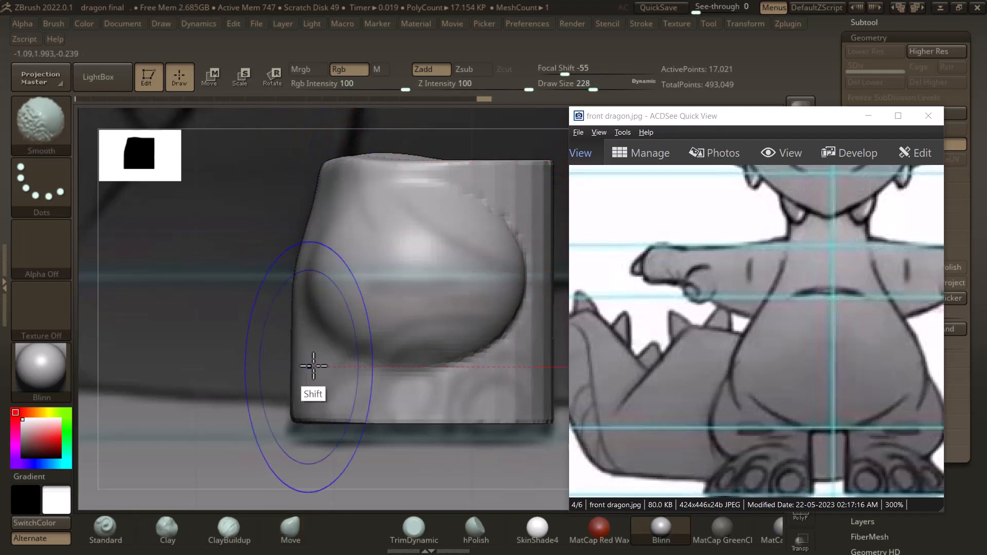
- Clip a curved notch into the leg's outer side between the thigh and the foot using the ClipCurve brush
key("ctrl+shift")
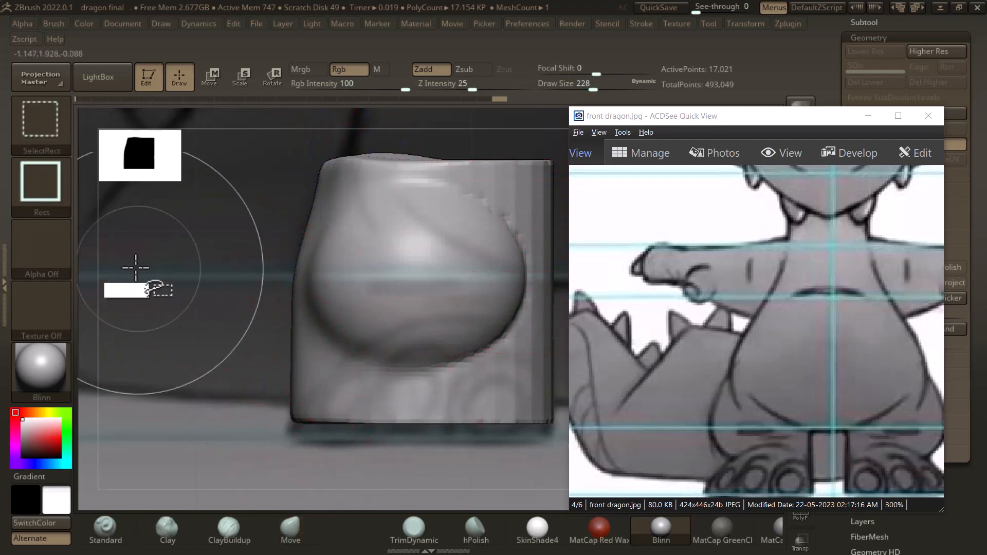
left_click(59, 144, "ctrl+shift")
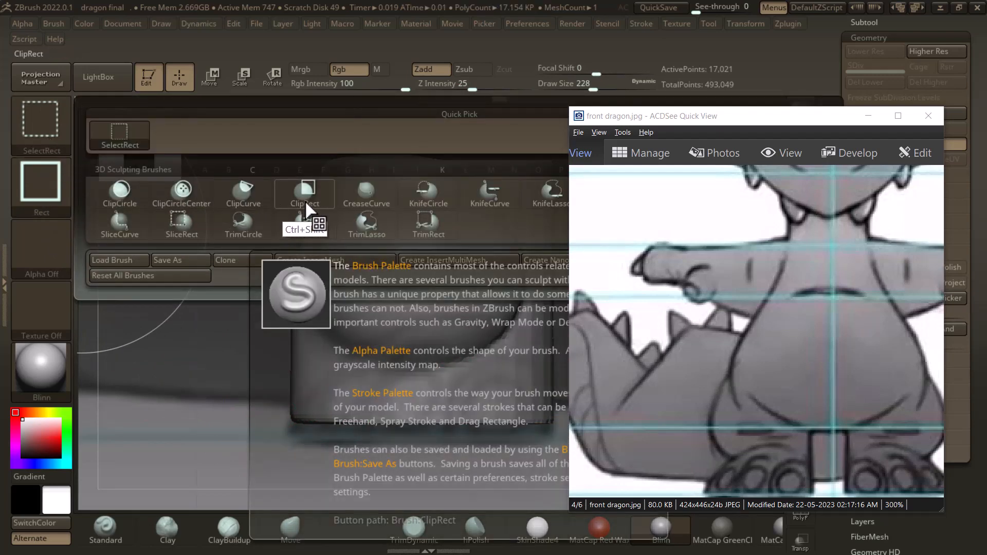
left_click(280, 229, "ctrl+shift")
key("ctrl+shift")
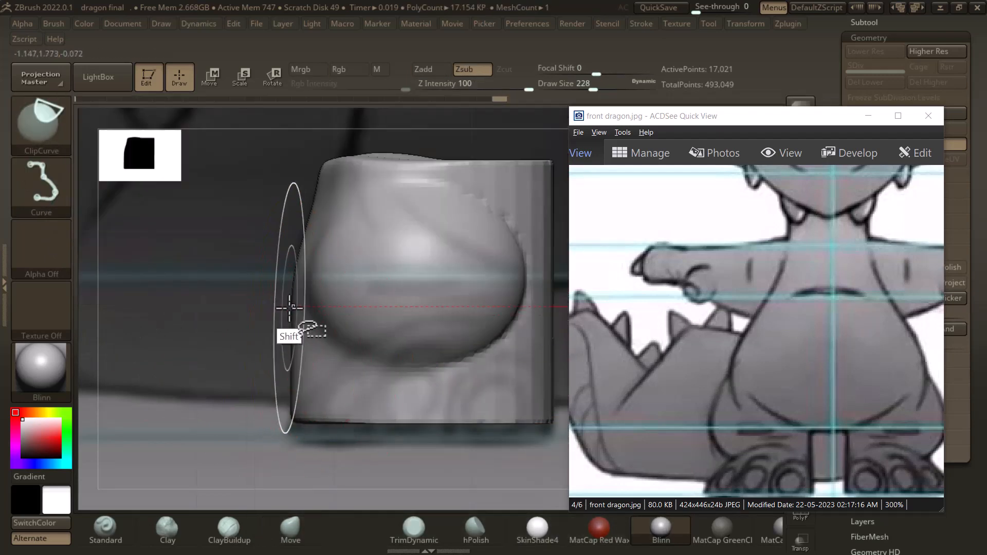
mouse_move(267, 377)
left_mouse_down("ctrl+shift")
mouse_move(340, 362)
mouse_move(291, 301)
left_mouse_up("ctrl+shift")
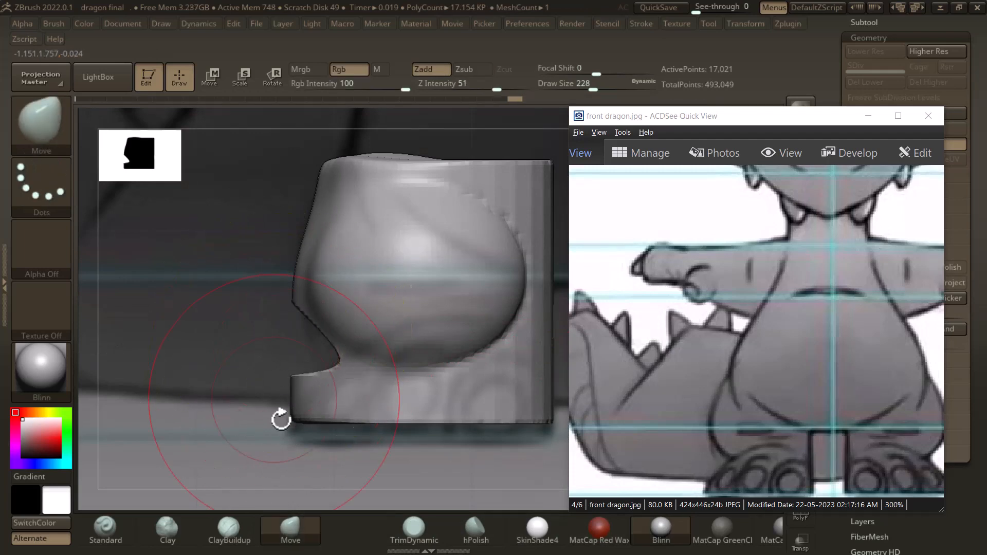
- Soften the clipped notch and round the foot's outer edge, checking the shape against the side reference
mouse_move(452, 464)
left_mouse_down()
mouse_move(500, 458)
mouse_move(478, 463)
mouse_move(345, 403)
mouse_move(297, 313)
mouse_move(282, 418)
left_mouse_up()
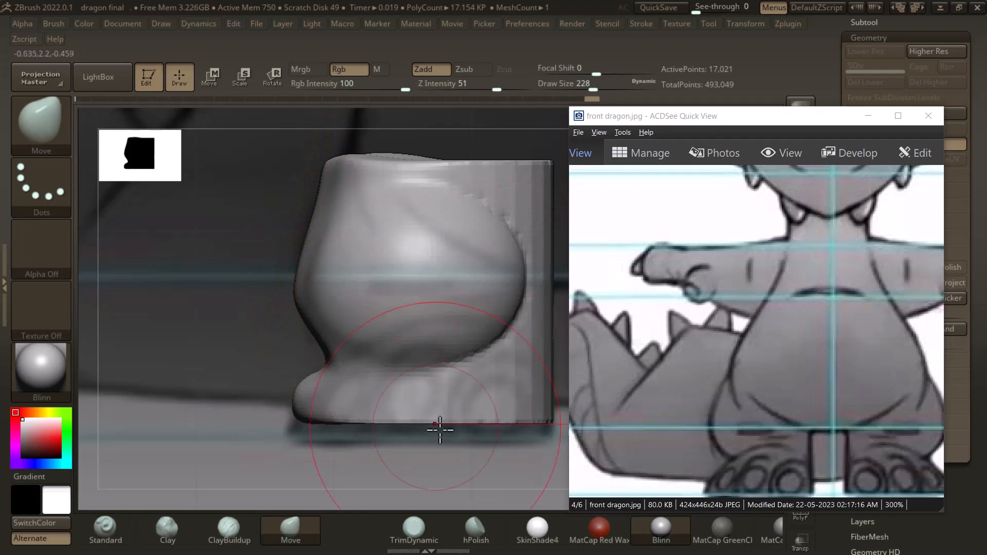
mouse_move(420, 461)
left_mouse_down()
mouse_move(463, 467)
mouse_move(496, 456)
mouse_move(281, 306)
mouse_move(201, 405)
left_mouse_up()
mouse_move(468, 432)
left_mouse_down("shift")
mouse_move(487, 428)
mouse_move(415, 421)
mouse_move(370, 368)
left_mouse_up("shift")
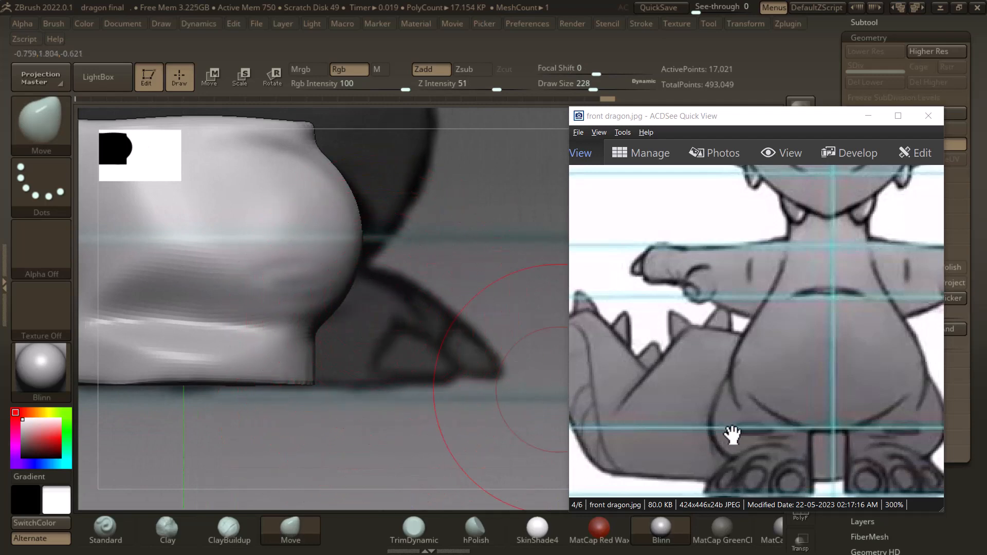
- Switch the reference viewer to side dragon.jpg and enlarge it to 200% to examine the leg and foot
left_click_drag(731, 435, 766, 413)
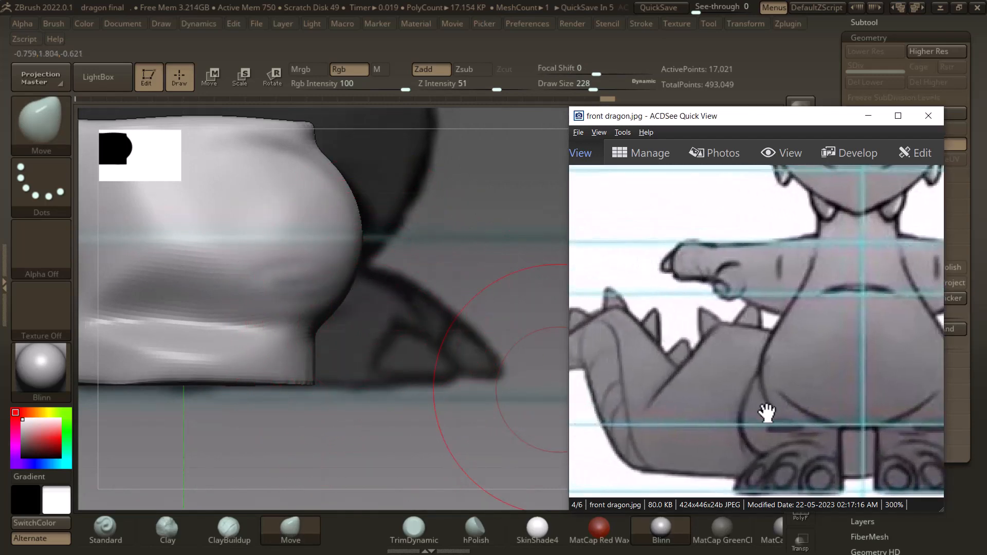
scroll(760, 405, "up", 2)
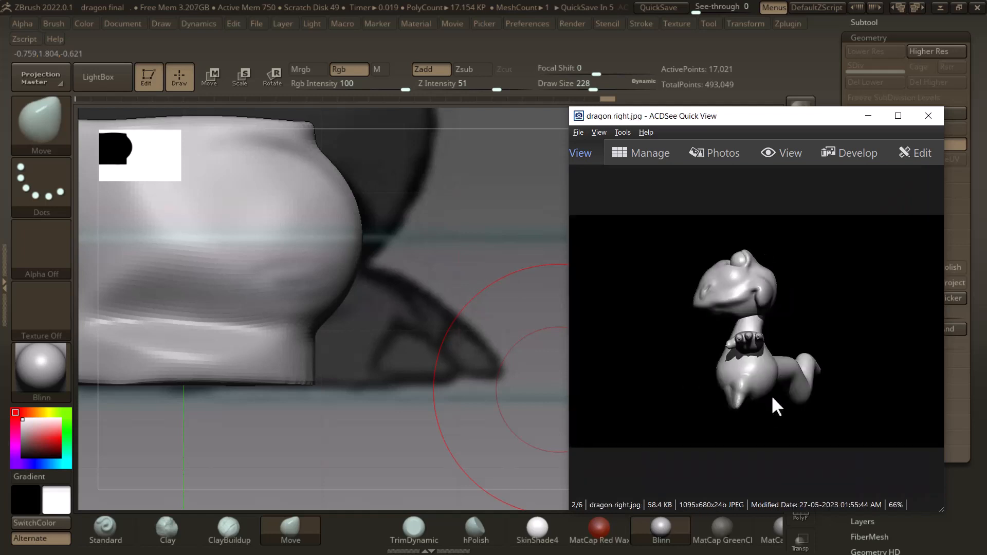
scroll(771, 395, "down", 4)
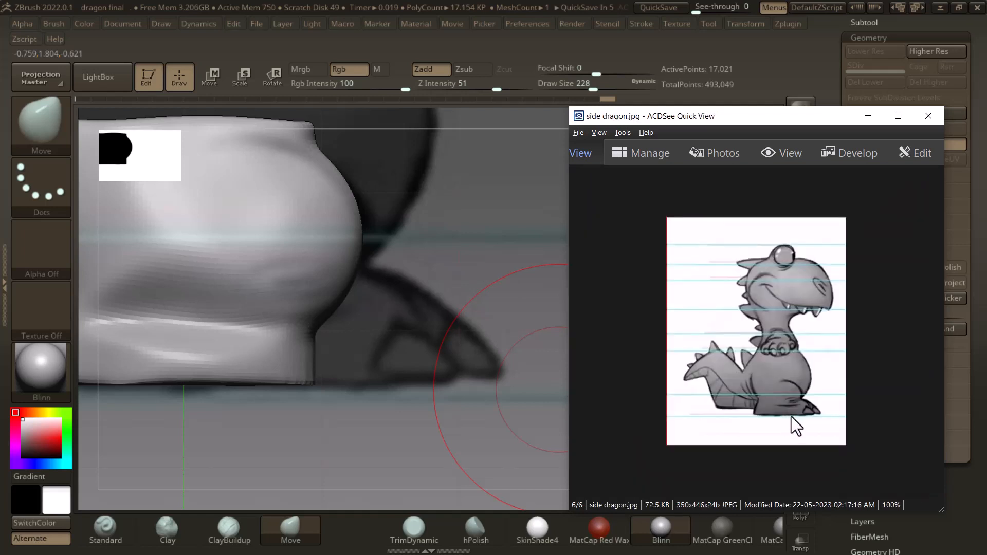
scroll(791, 413, "up", 2, "ctrl")
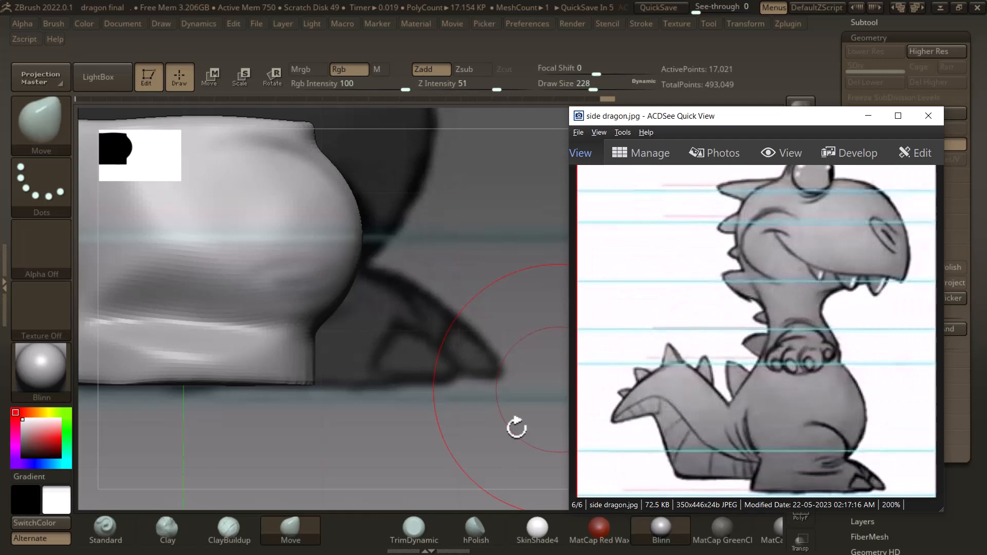
- Move the reference viewer out of the way and append a Cube3D subtool to the dragon
left_click_drag(491, 450, 537, 368, "alt")
left_click_drag(824, 129, 708, 396)
left_click(752, 393)
scroll(843, 322, "up", 5)
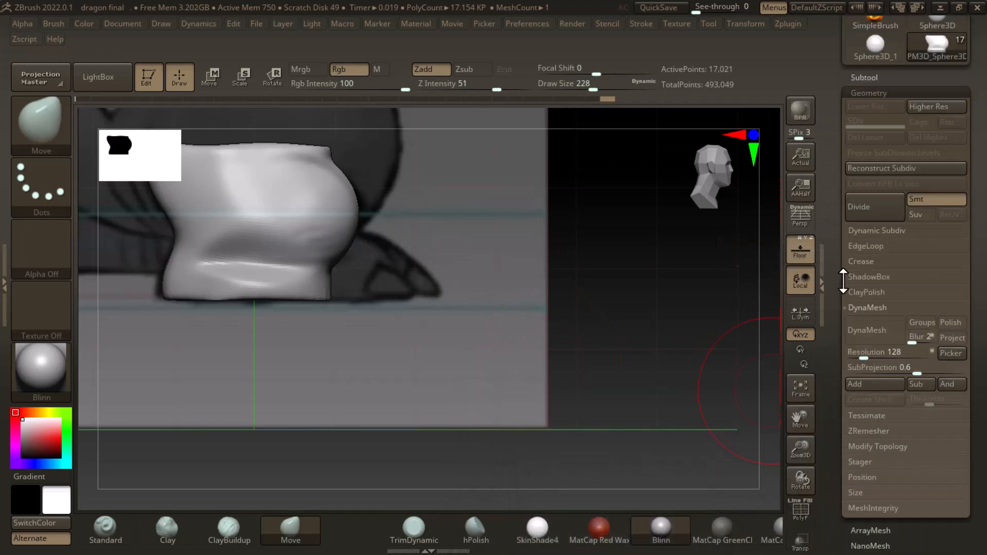
left_click(877, 248)
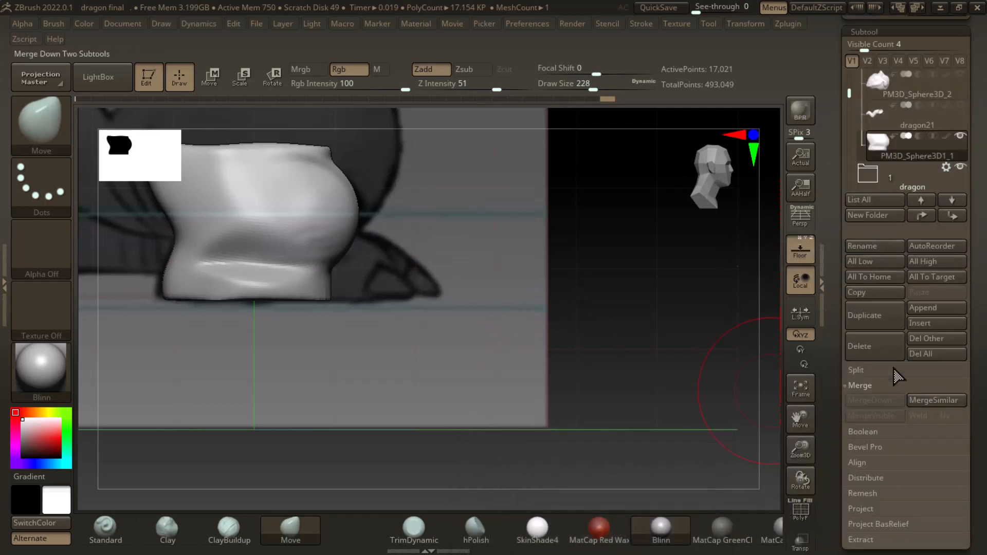
left_click(934, 323)
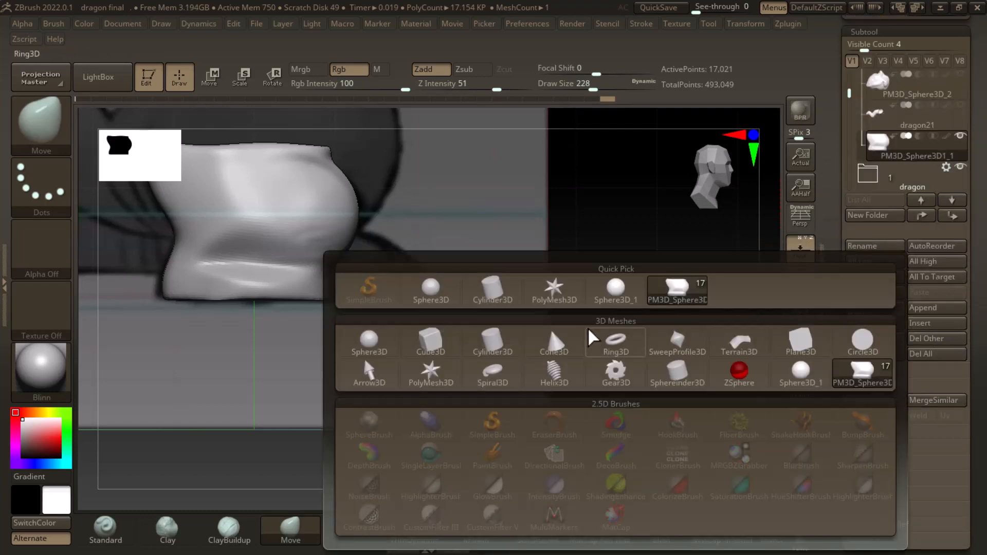
left_click(438, 343)
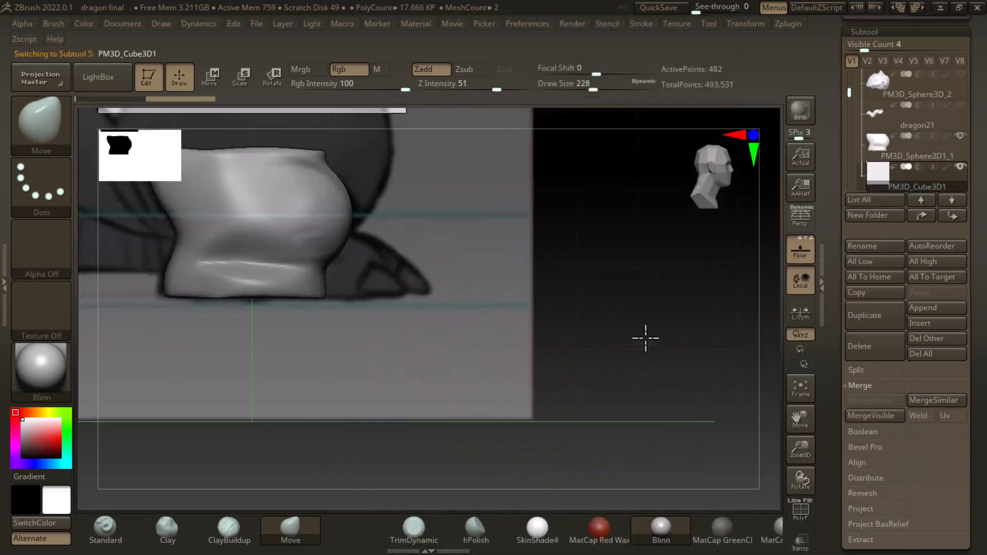
- Flatten the new cube vertically into a slab and lower it to foot level in the side view
left_click(212, 77)
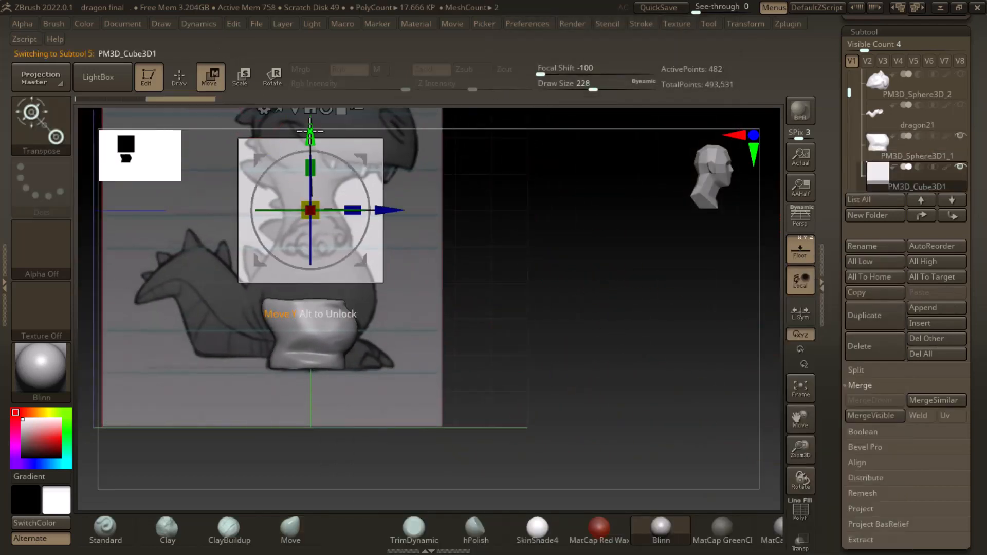
left_click_drag(309, 131, 312, 289)
key("ctrl+z")
right_click_drag(521, 293, 520, 341, "ctrl")
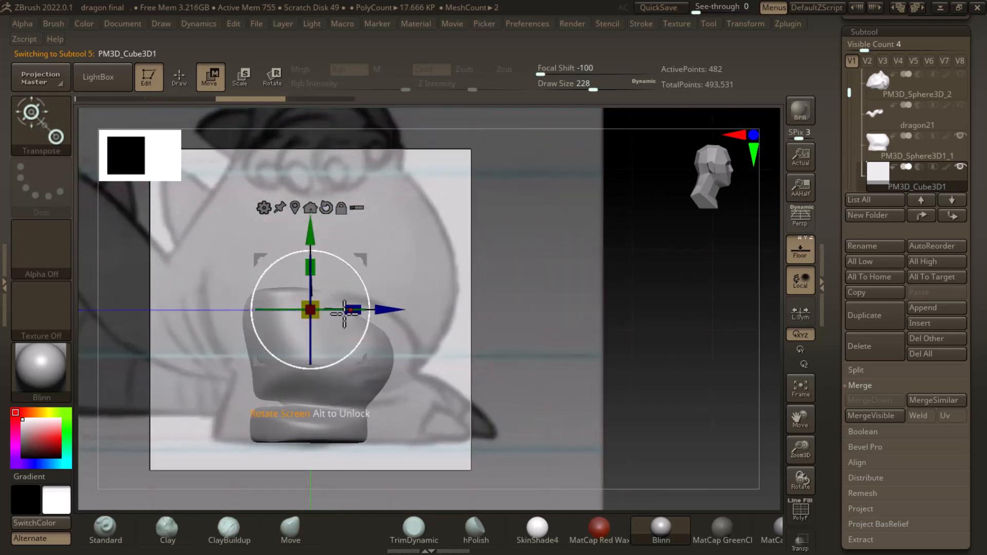
left_click_drag(310, 266, 321, 297)
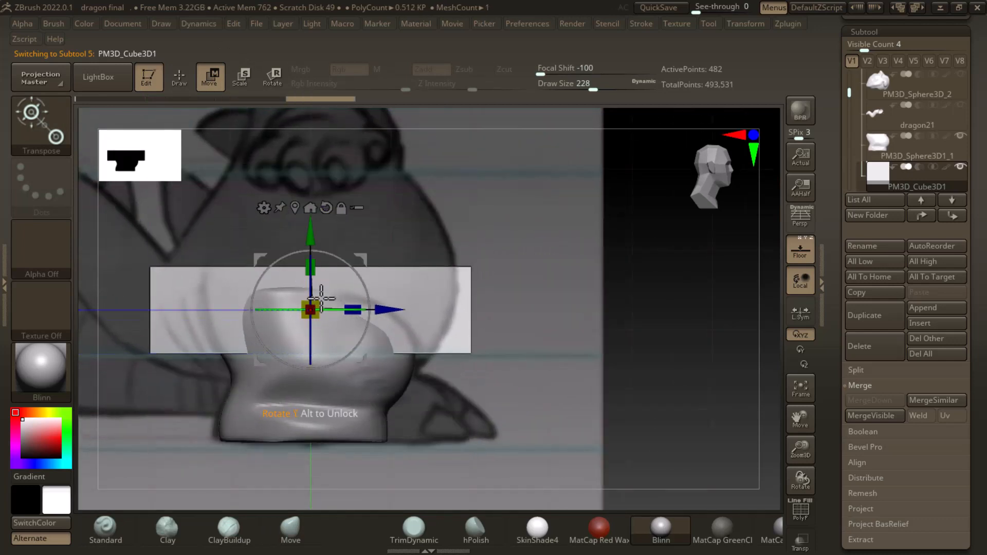
left_click_drag(309, 233, 310, 321)
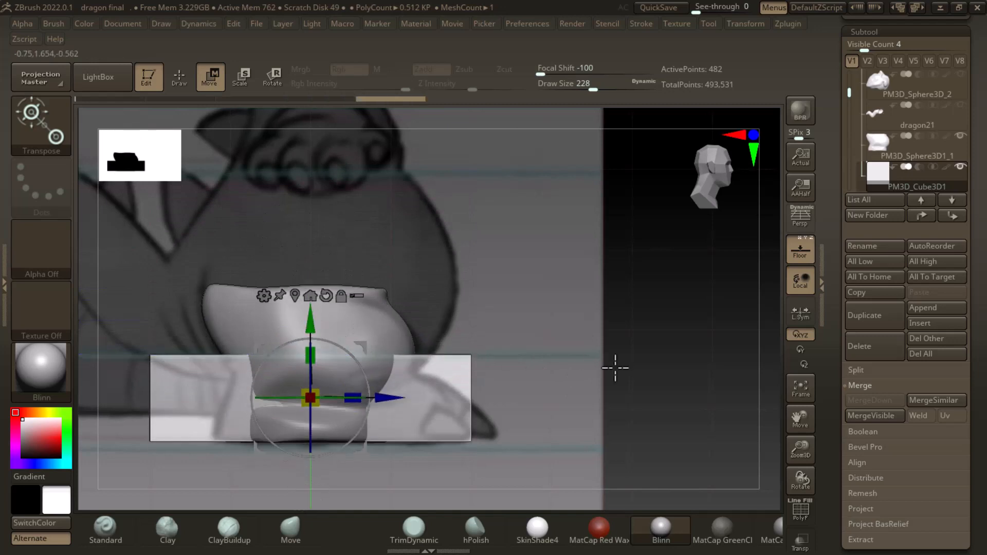
- Narrow the slab to roughly the foot's width in the front view and align its inner side with the leg
left_click_drag(615, 368, 606, 393)
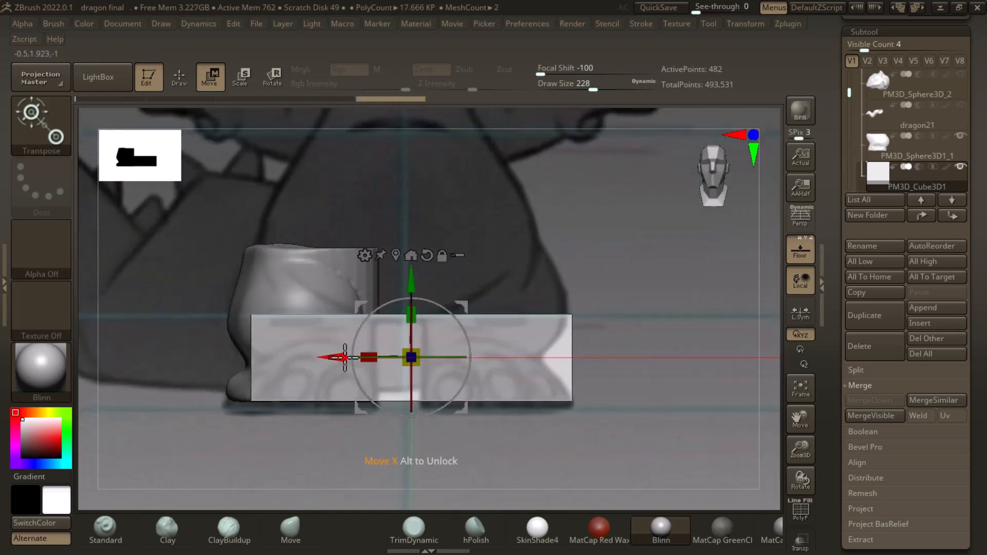
left_click_drag(329, 356, 346, 370)
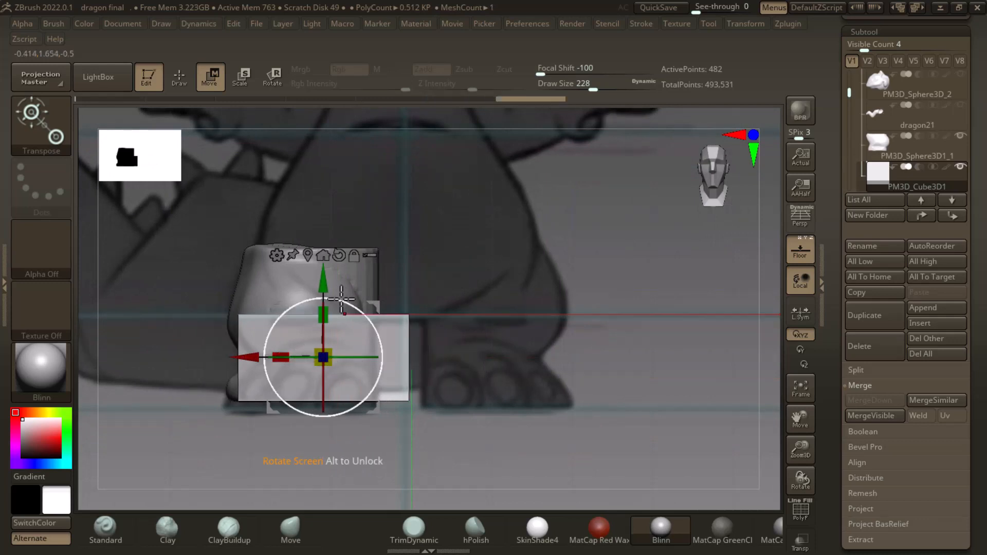
left_click_drag(322, 280, 321, 289)
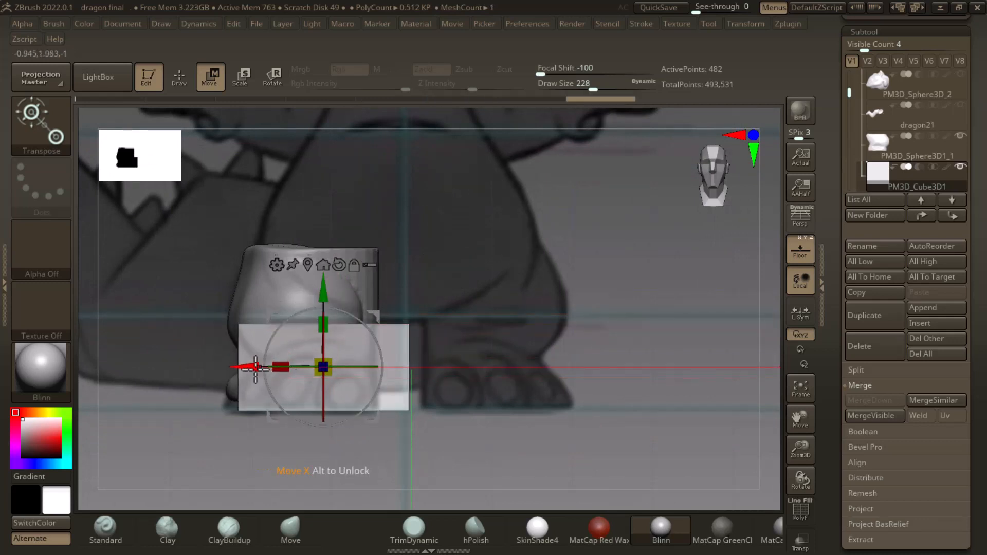
left_click_drag(247, 367, 217, 367)
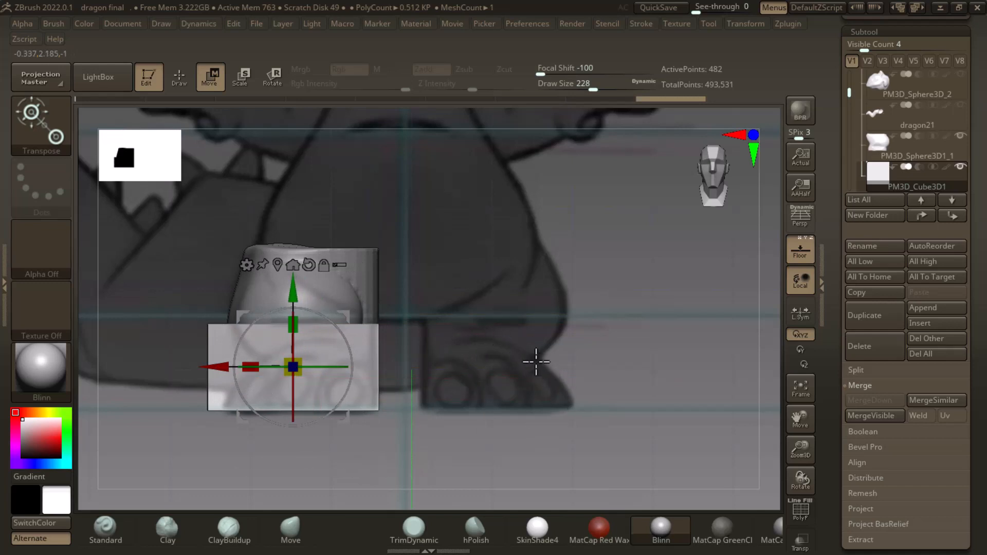
- Shorten and thin the slab, seating it at the ground line in front of the leg to match the side and front references
left_click_drag(569, 441, 667, 433)
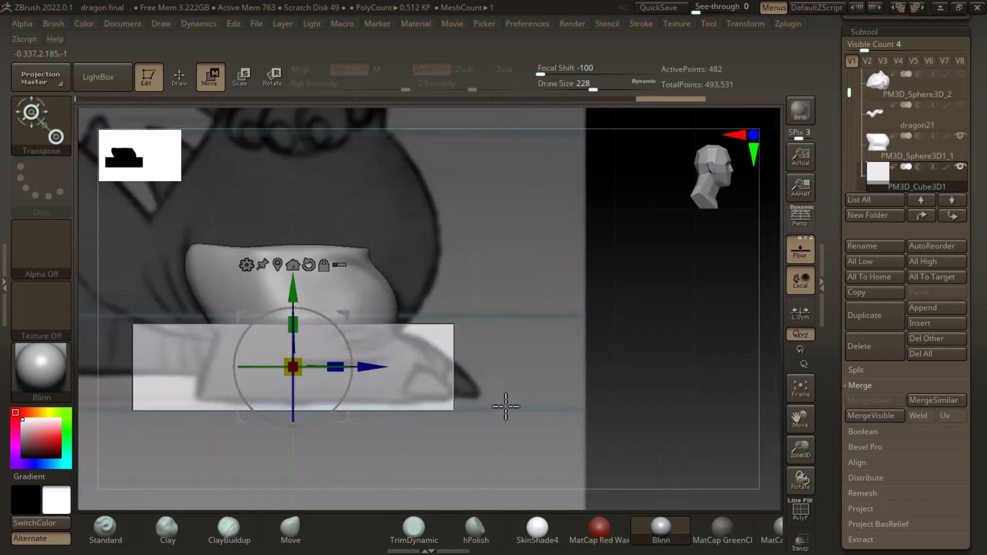
left_click_drag(535, 404, 659, 412, "alt")
left_click_drag(492, 376, 467, 373)
left_click_drag(673, 399, 589, 396, "alt")
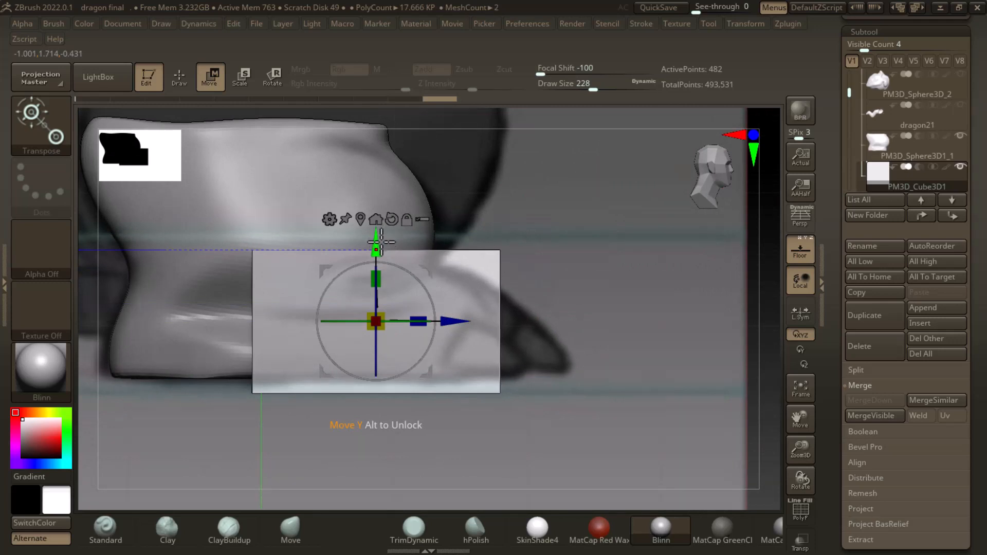
left_click_drag(371, 245, 375, 290)
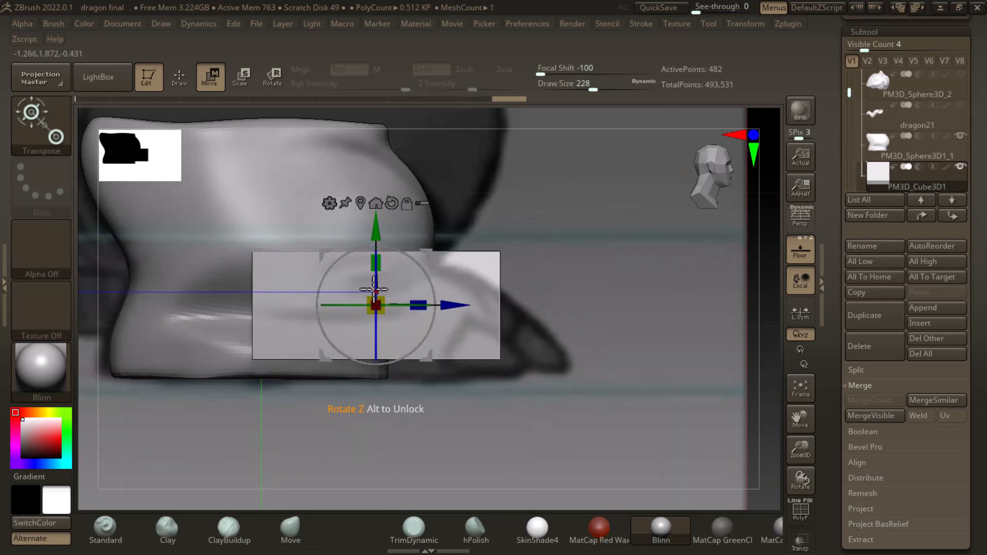
left_click_drag(376, 222, 375, 243)
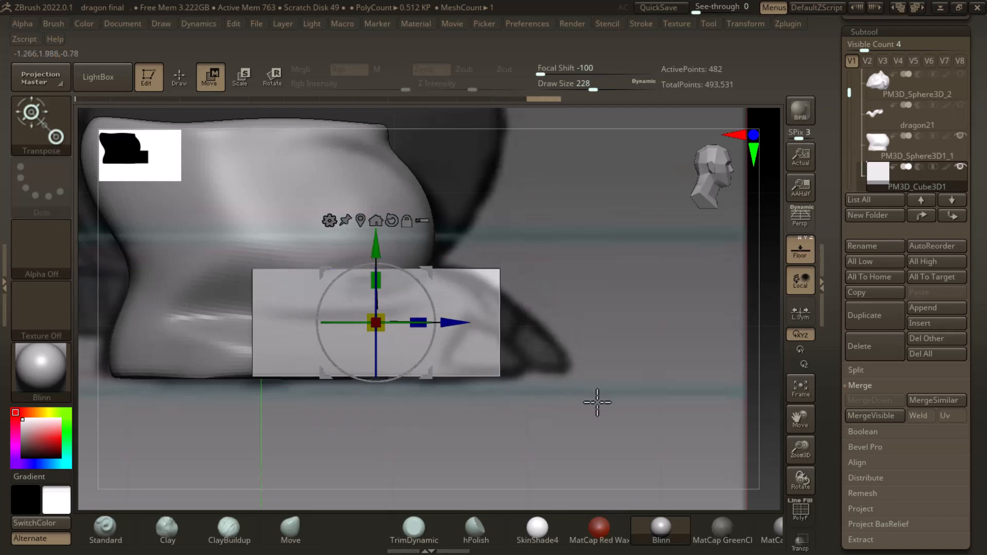
left_click_drag(595, 403, 619, 429)
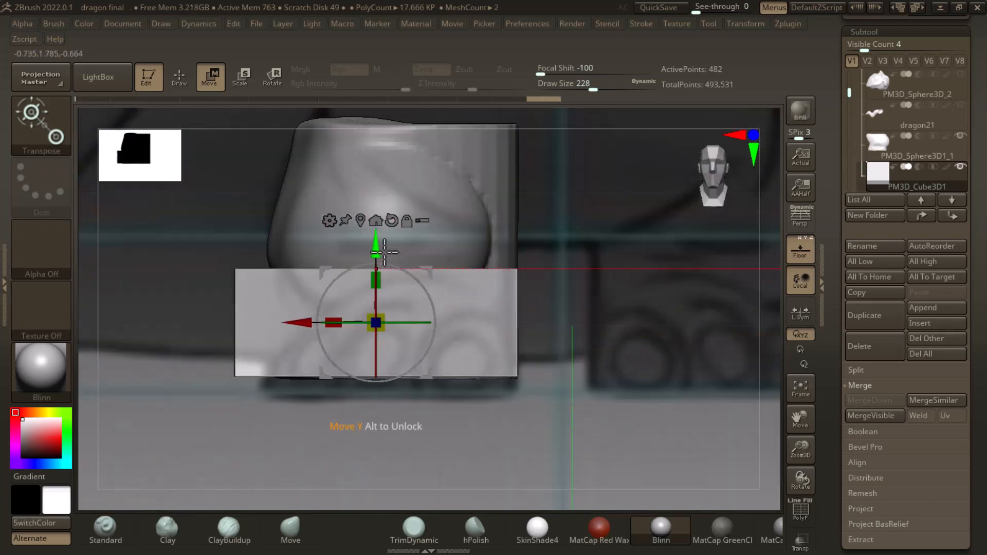
left_click_drag(376, 248, 376, 261)
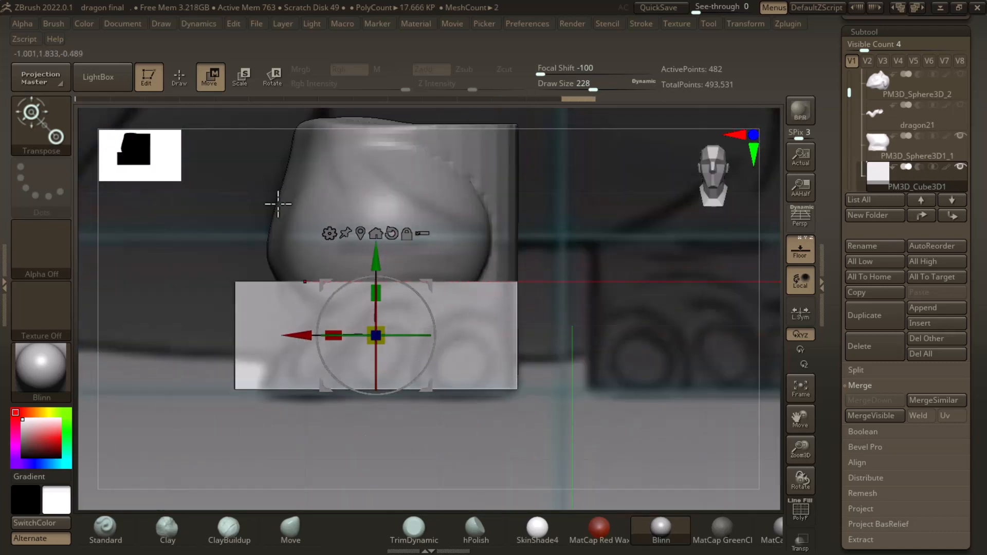
- Slope the foot block's upper outer corner using the Move brush at size 150 and smooth its remaining corners
left_click(192, 83)
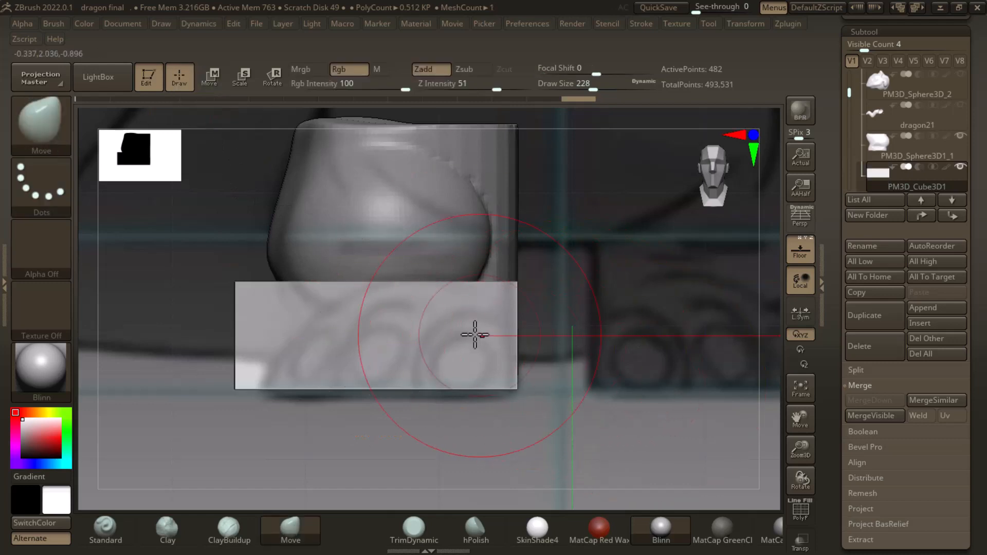
key("[")
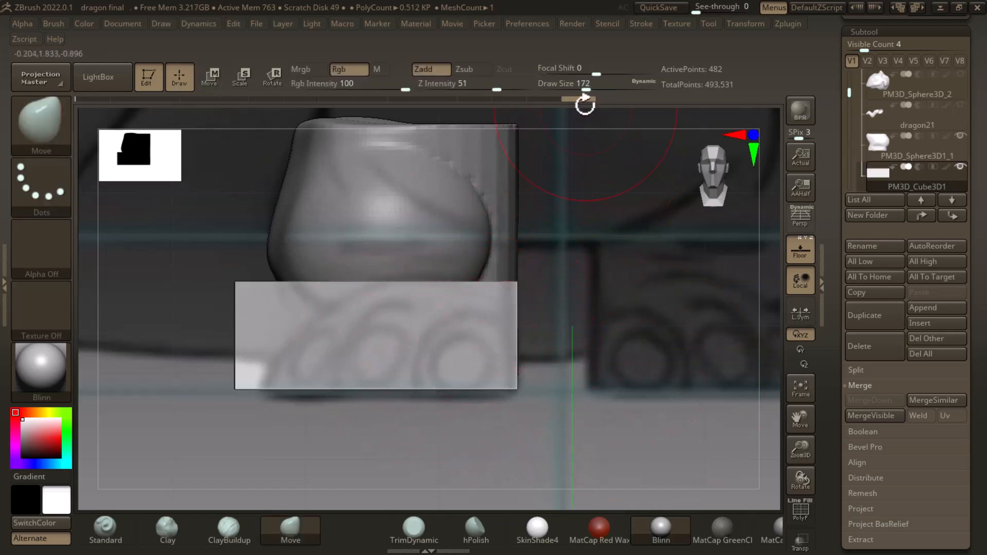
left_click_drag(562, 90, 563, 90)
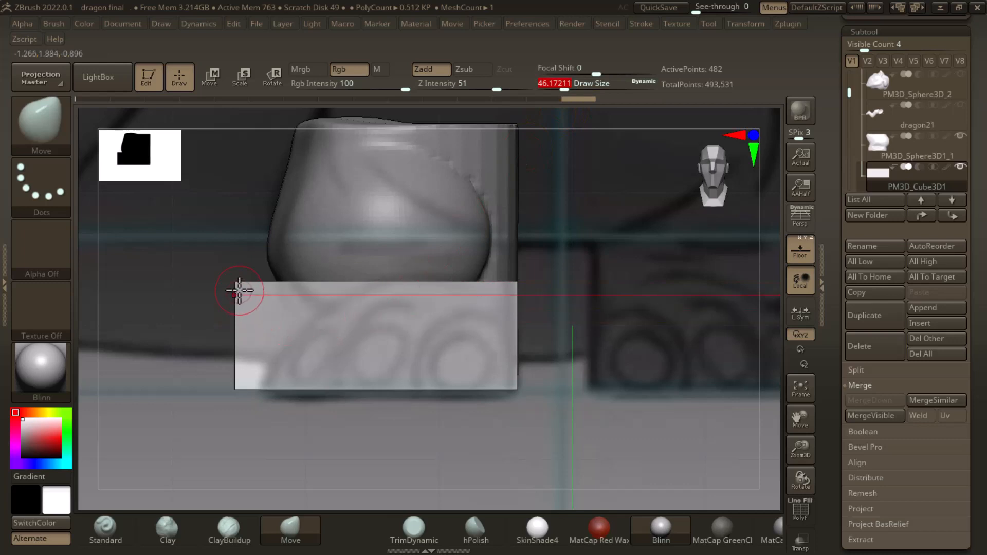
left_click_drag(291, 295, 276, 318)
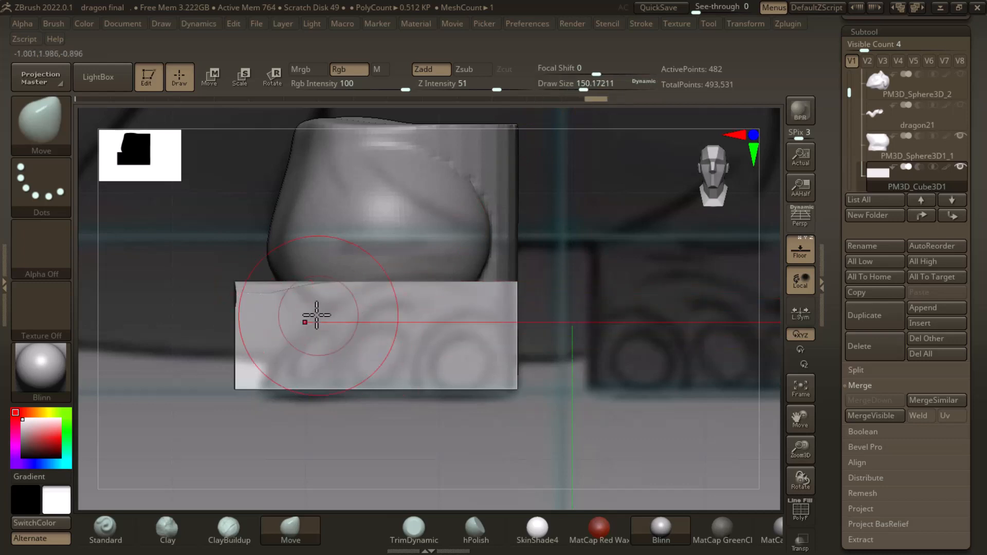
mouse_move(267, 302)
left_mouse_down("shift")
mouse_move(224, 293)
mouse_move(303, 302)
mouse_move(269, 293)
left_mouse_up("shift")
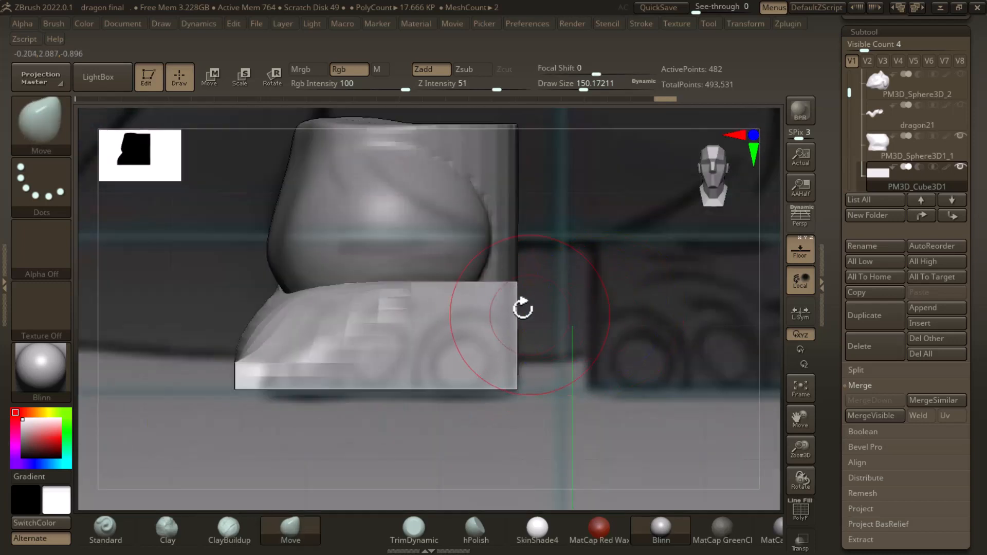
key("shift")
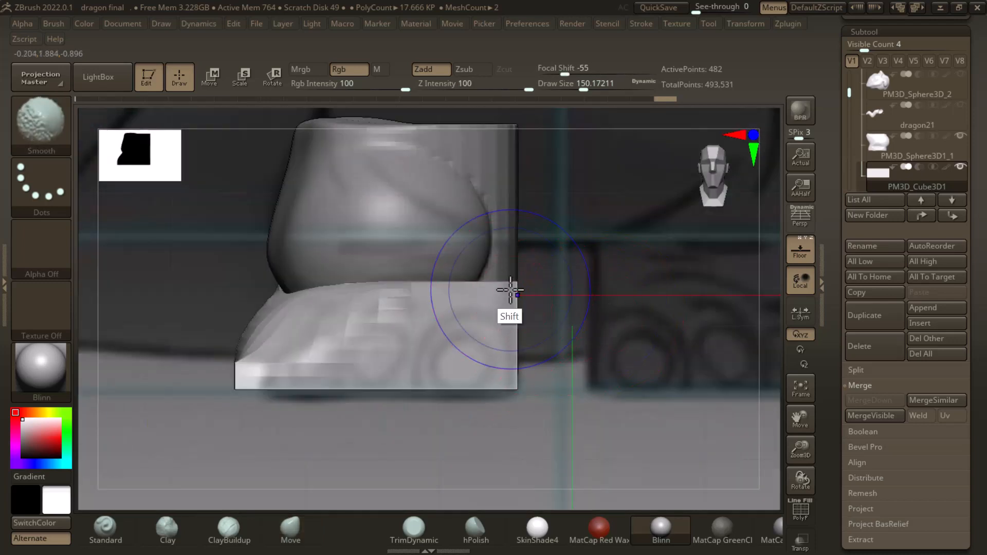
mouse_move(510, 289)
left_mouse_down("shift")
mouse_move(518, 281)
mouse_move(498, 303)
left_mouse_up("shift")
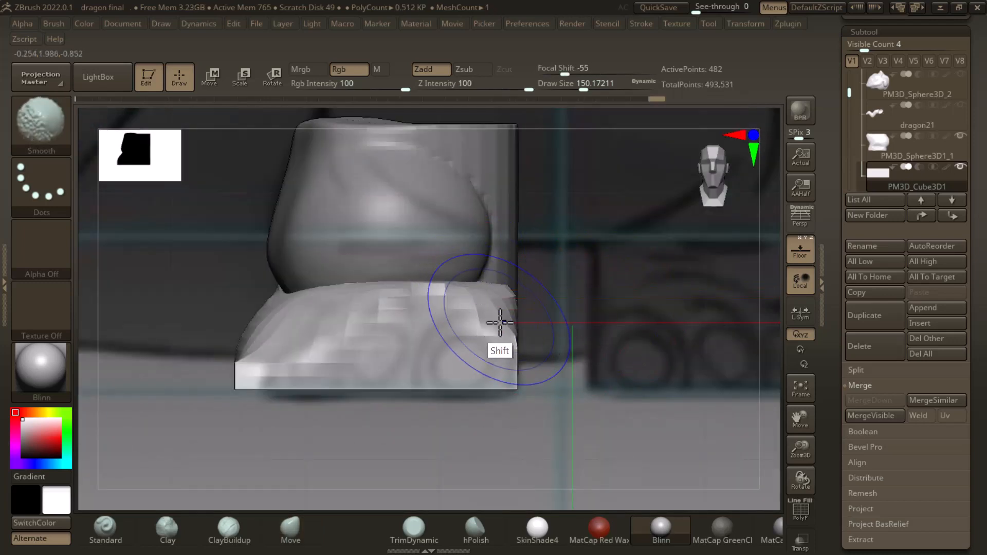
left_click_drag(253, 372, 245, 370, "shift")
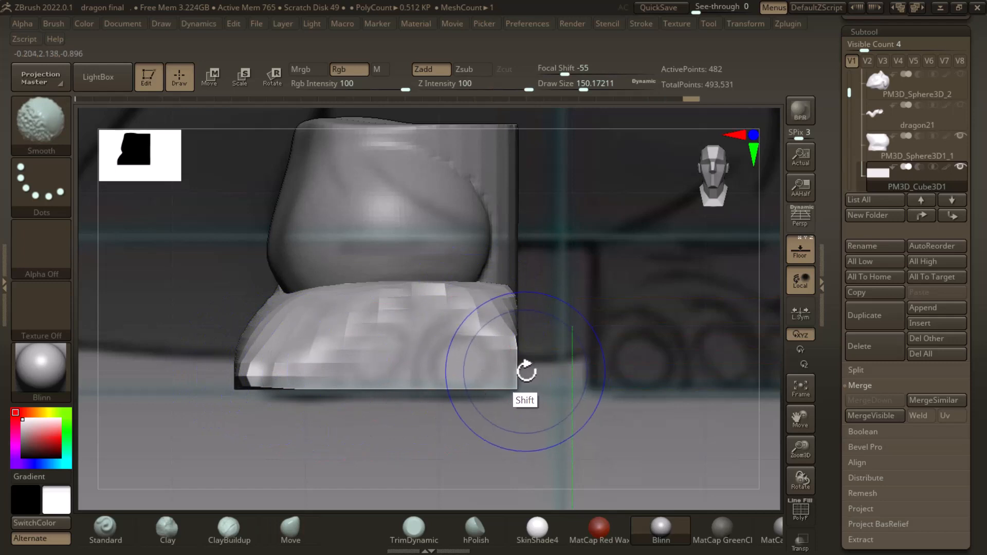
- Hide the reference planes and smooth the foot block's outer side and back edges from several angles
key("b")
key("m")
key("v")
left_click(800, 252)
mouse_move(689, 392)
left_mouse_down()
mouse_move(688, 429)
mouse_move(689, 409)
mouse_move(546, 412)
mouse_move(712, 369)
left_mouse_up()
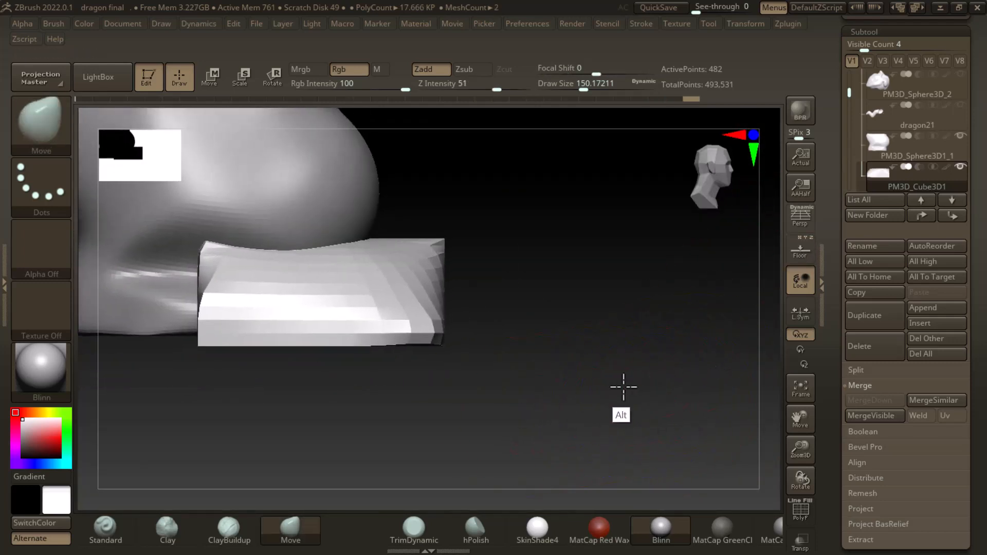
mouse_move(623, 385)
left_mouse_down()
mouse_move(653, 395)
mouse_move(584, 360)
left_mouse_up()
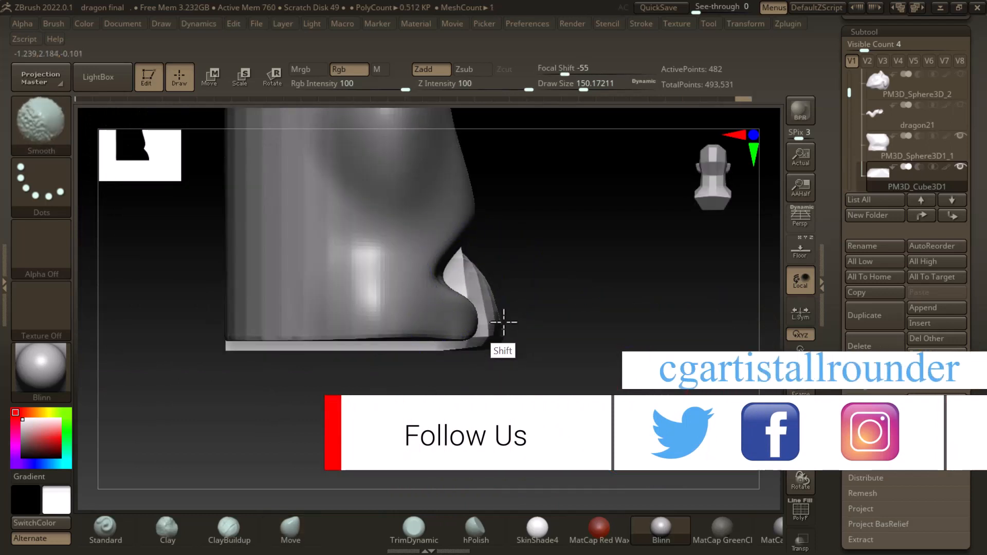
left_click_drag(506, 317, 450, 347, "shift")
left_click_drag(494, 386, 566, 486)
mouse_move(562, 401)
left_mouse_down("alt")
mouse_move(559, 445)
mouse_move(568, 419)
left_mouse_up("alt")
mouse_move(482, 317)
left_mouse_down("shift")
mouse_move(533, 273)
mouse_move(500, 346)
mouse_move(460, 322)
mouse_move(450, 260)
left_mouse_up("shift")
mouse_move(561, 403)
left_mouse_down()
mouse_move(630, 412)
mouse_move(705, 323)
mouse_move(441, 346)
left_mouse_up()
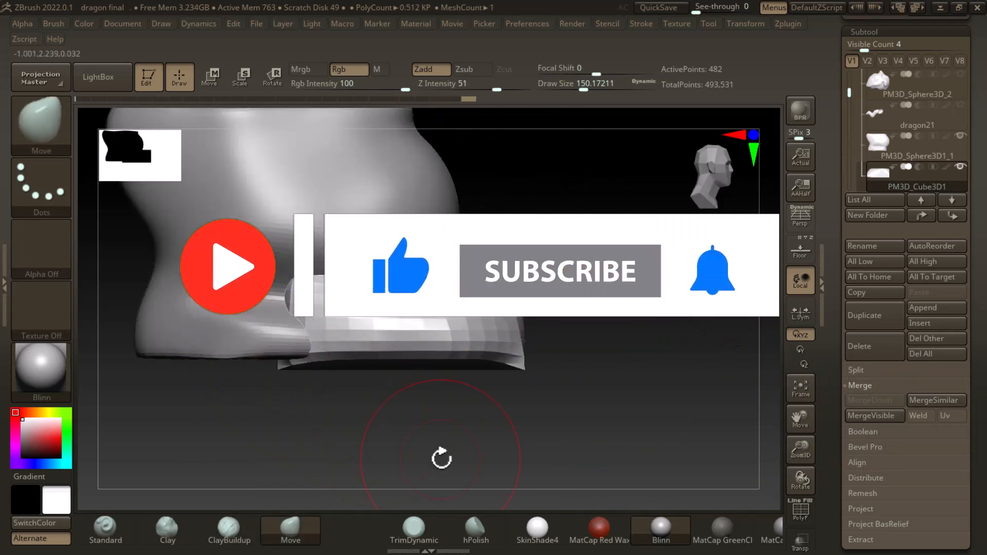
- Show the reference planes again and enlarge front dragon.jpg to 300% in the reference viewer to examine the feet and toes
left_click_drag(606, 375, 602, 54)
left_click(809, 252)
key("alt+Tab")
left_click(317, 162)
scroll(595, 161, "down", 2)
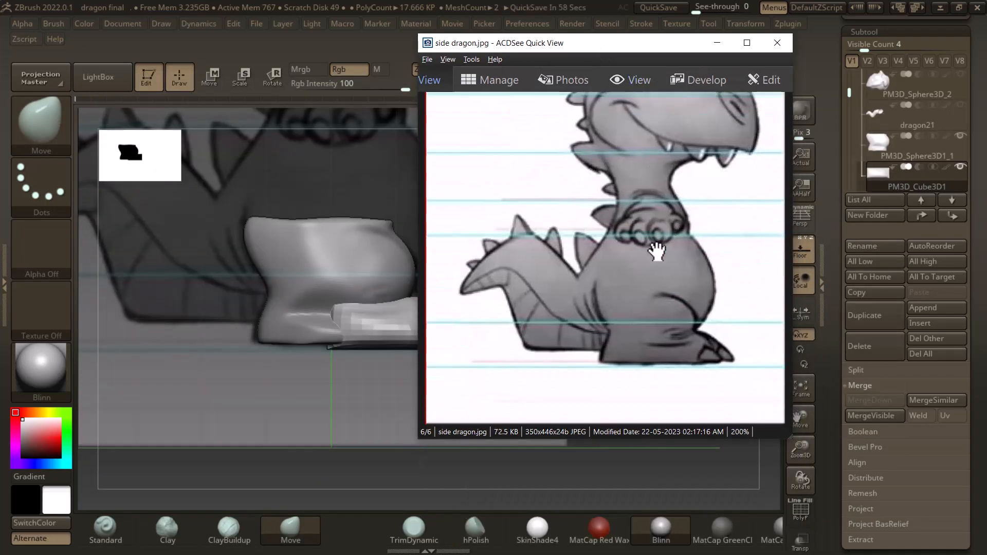
scroll(656, 252, "up", 2)
scroll(663, 329, "up", 5, "ctrl")
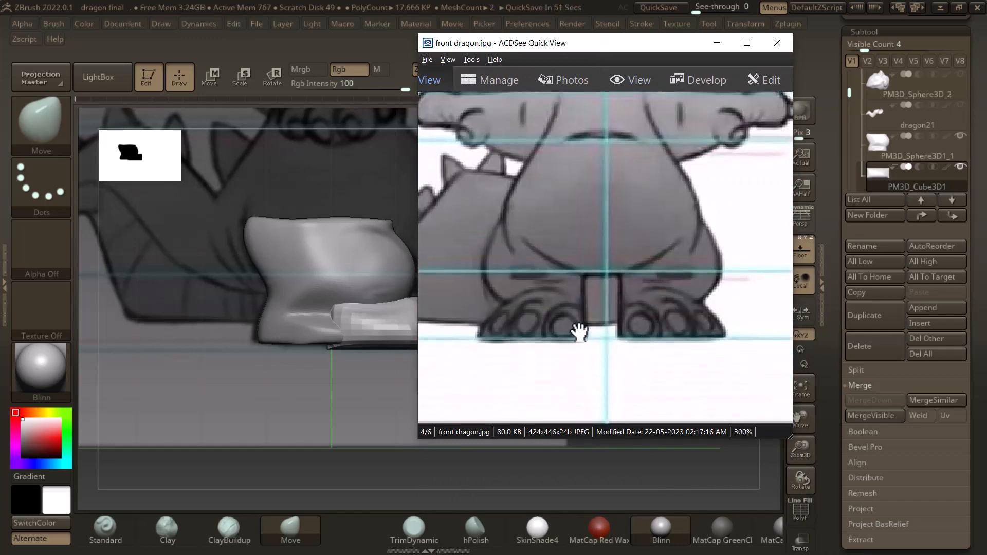
- Move the reference viewer below the model and merge the foot block into the leg subtool
left_click_drag(623, 59, 471, 419)
left_click(822, 240)
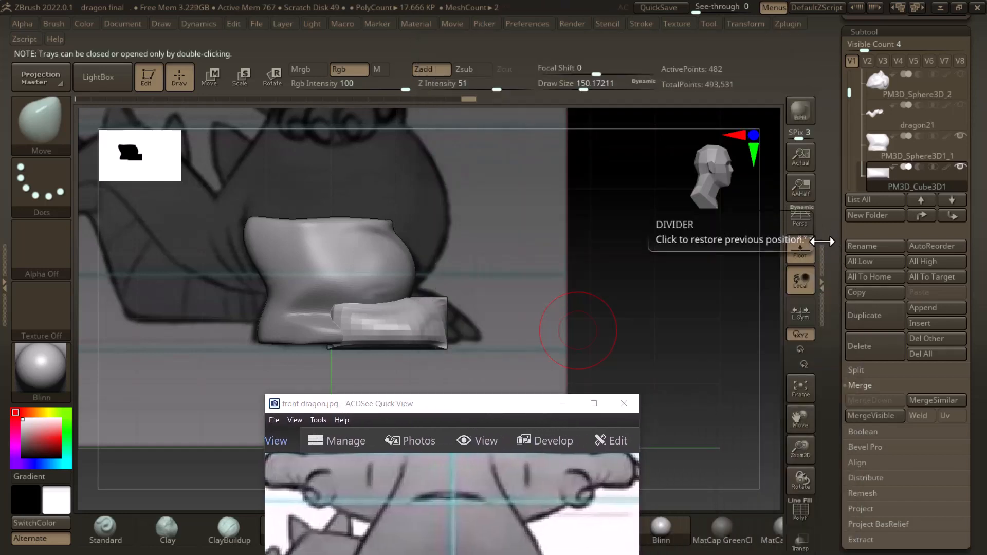
mouse_move(832, 224)
left_mouse_down()
mouse_move(833, 152)
mouse_move(836, 224)
left_mouse_up()
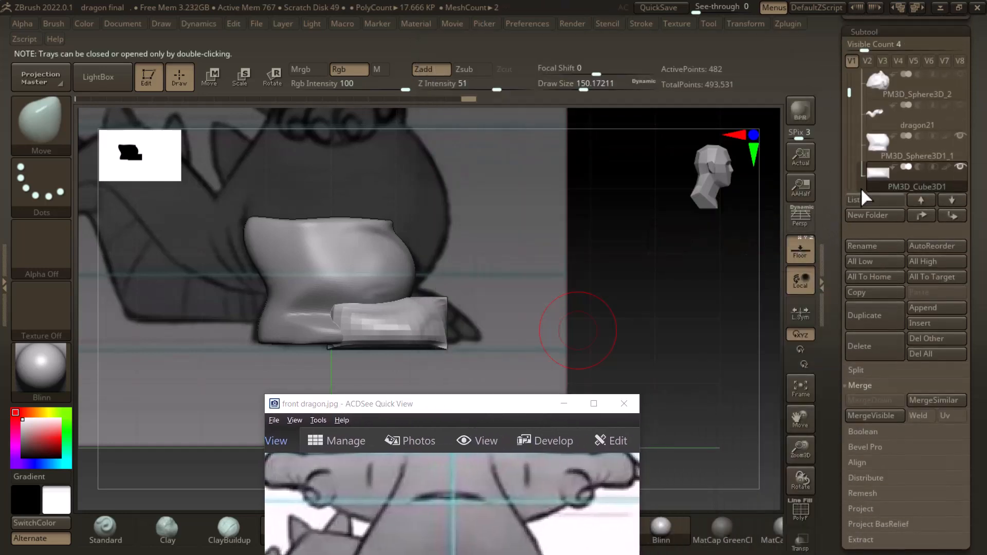
left_click(880, 152)
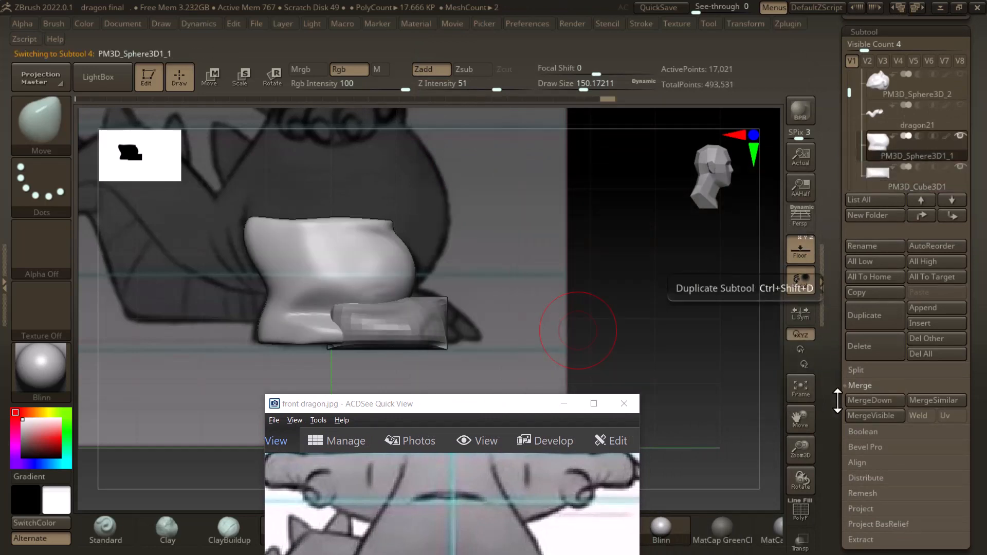
left_click(881, 403)
left_click(757, 432)
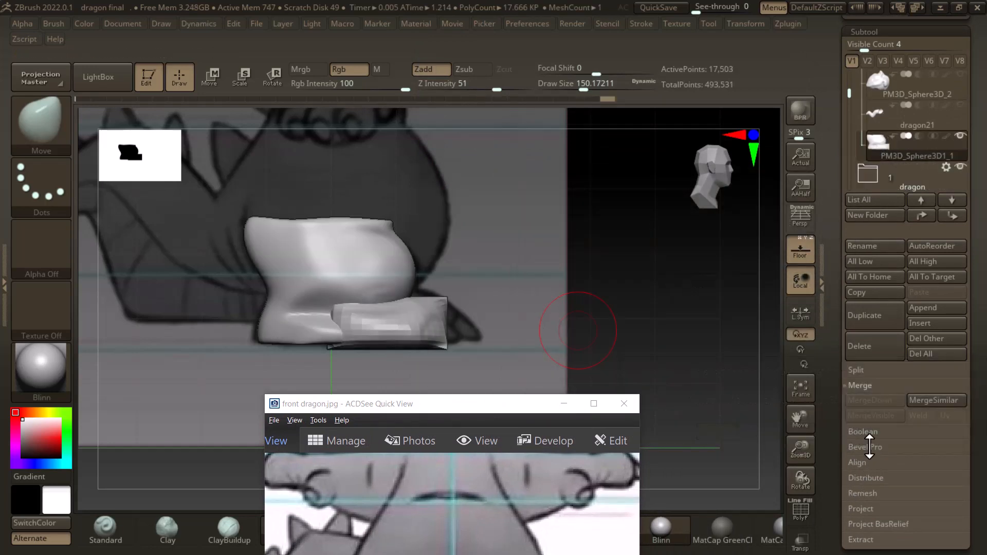
- Fuse the merged leg and foot block into one mesh with DynaMesh at resolution 128 and hide the reference planes
left_click_drag(840, 386, 873, 261)
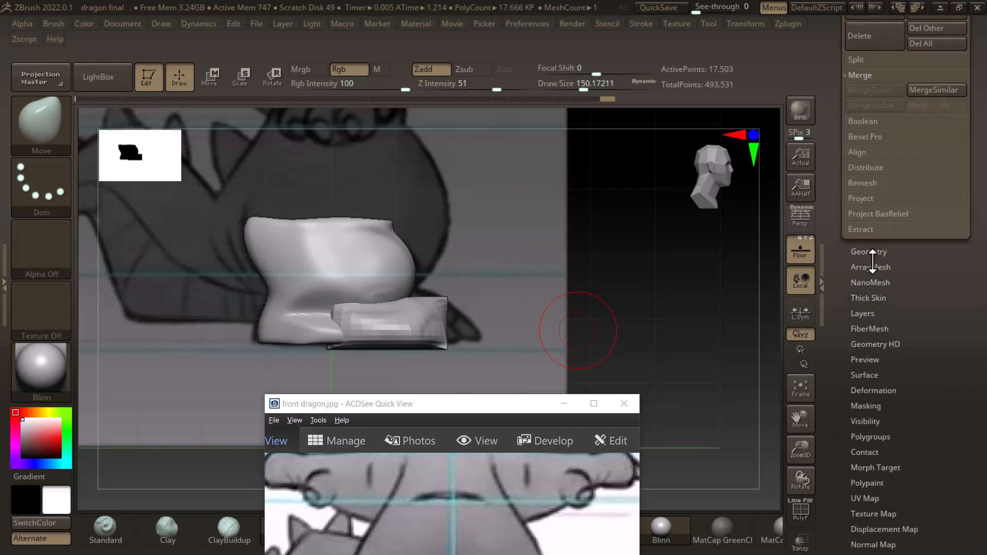
left_click(878, 252)
left_click(874, 276)
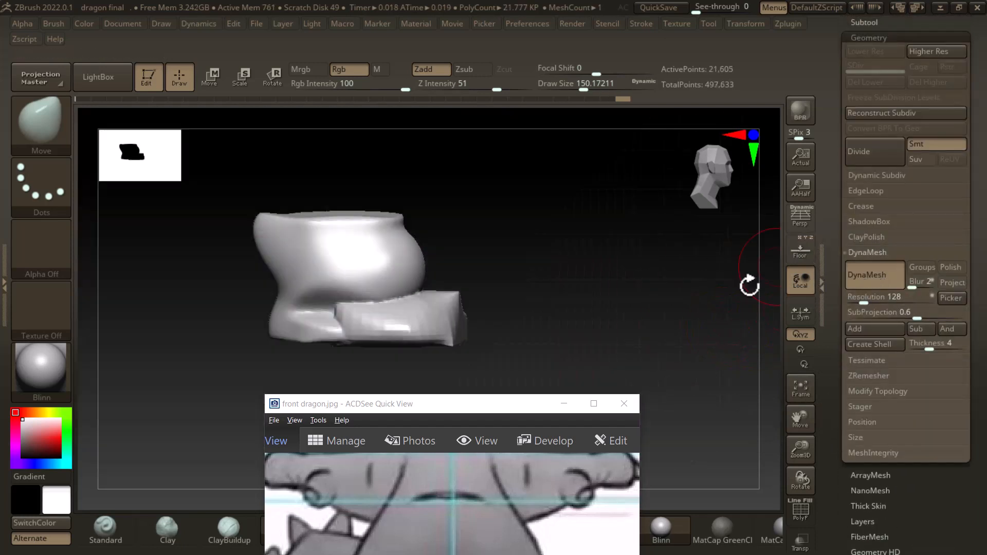
mouse_move(749, 286)
left_mouse_down()
mouse_move(626, 324)
mouse_move(645, 364)
mouse_move(617, 355)
left_mouse_up()
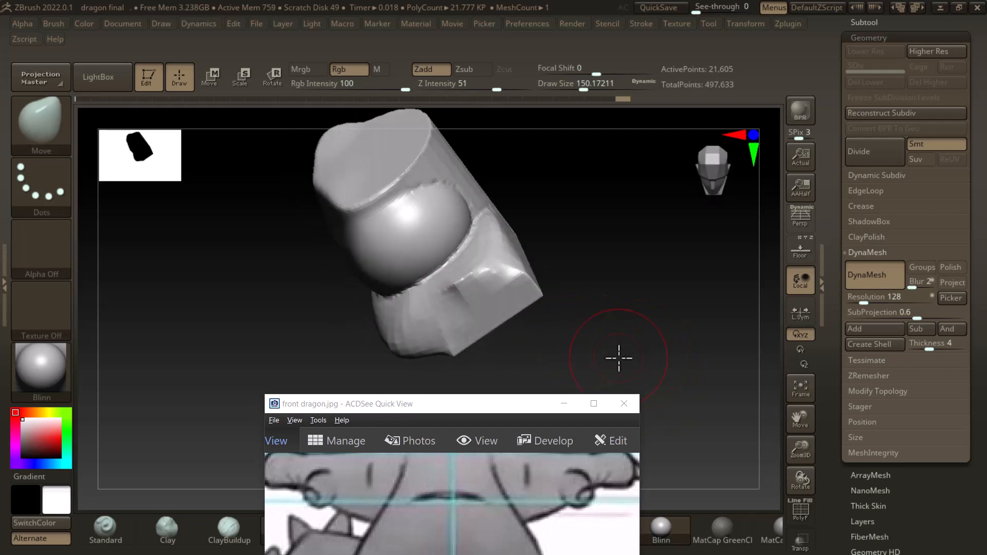
- Smooth the seam between the leg and foot and soften the foot's upper and outer edges
key("shift")
mouse_move(443, 188)
left_mouse_down("shift")
mouse_move(460, 267)
mouse_move(486, 269)
mouse_move(471, 337)
left_mouse_up("shift")
mouse_move(586, 304)
left_mouse_down()
mouse_move(634, 273)
mouse_move(678, 277)
left_mouse_up()
key("shift")
left_click_drag(394, 337, 427, 328, "shift")
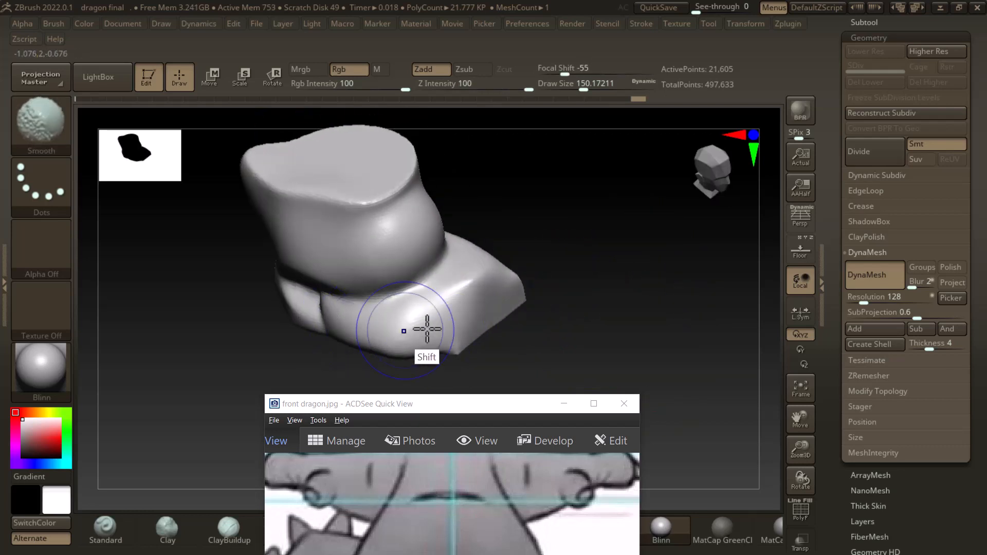
left_click_drag(470, 374, 506, 321, "shift")
left_click_drag(372, 344, 335, 319, "shift")
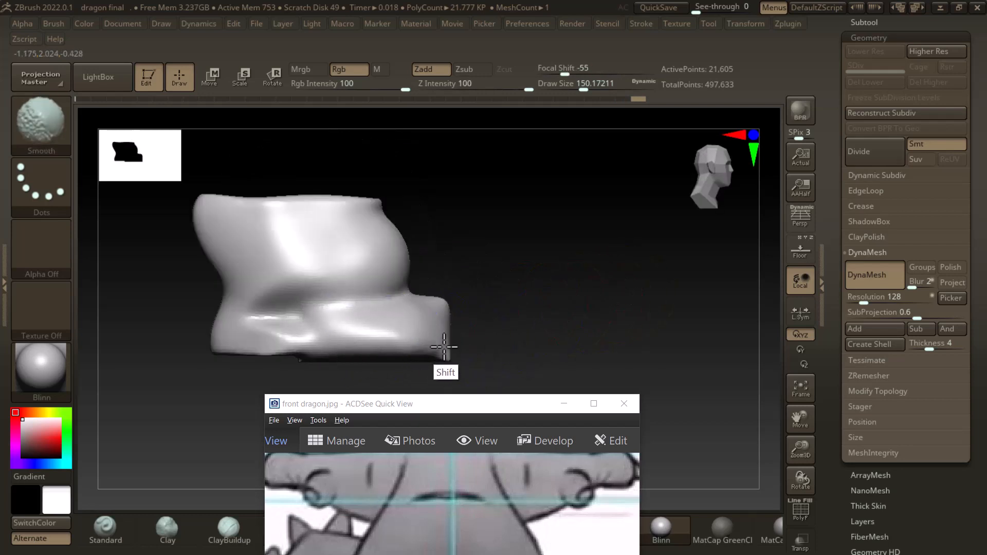
- Round off the foot's front edge and smooth the inner side where the foot meets the leg
left_click_drag(539, 308, 484, 329)
key("shift")
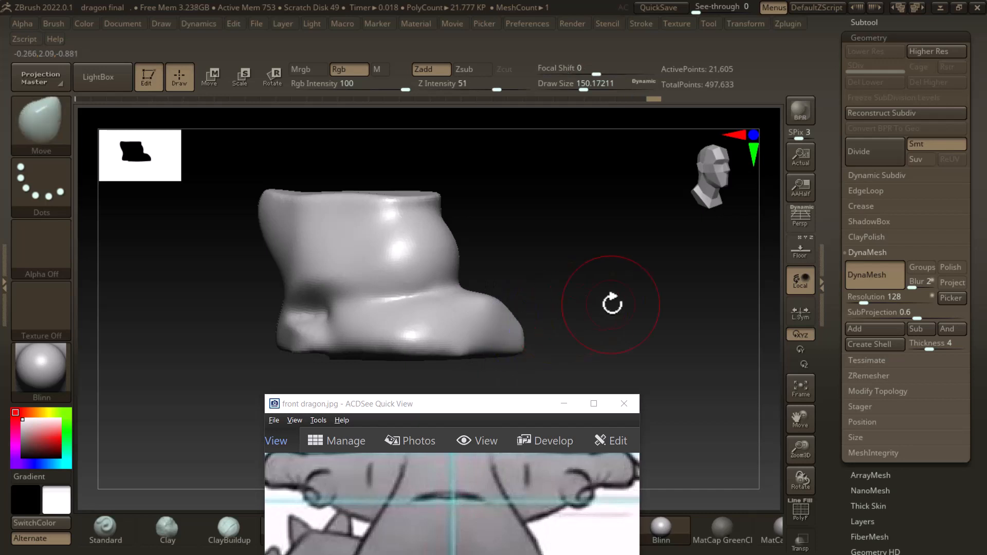
left_click_drag(612, 300, 540, 346, "shift")
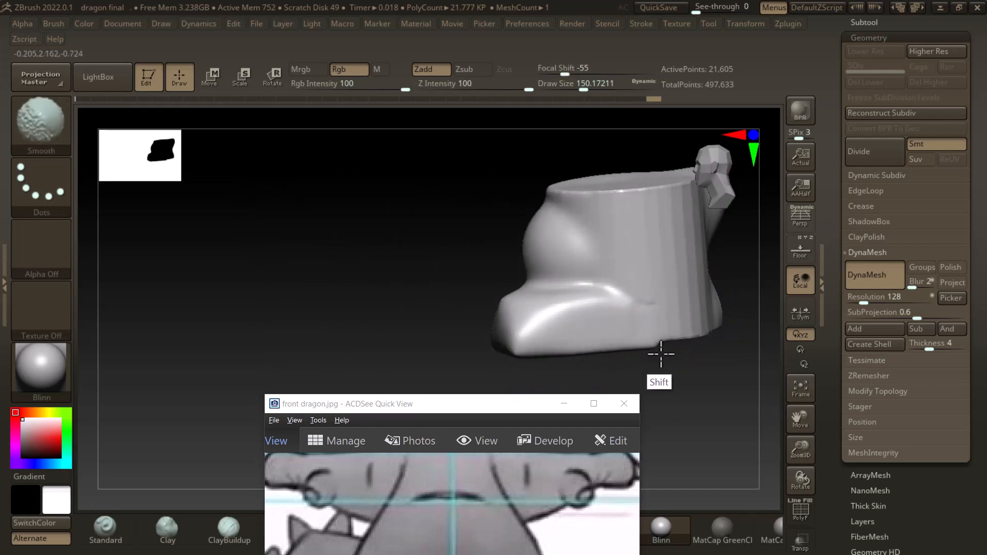
mouse_move(678, 390)
left_mouse_down("shift")
mouse_move(712, 411)
mouse_move(738, 407)
mouse_move(668, 419)
left_mouse_up("shift")
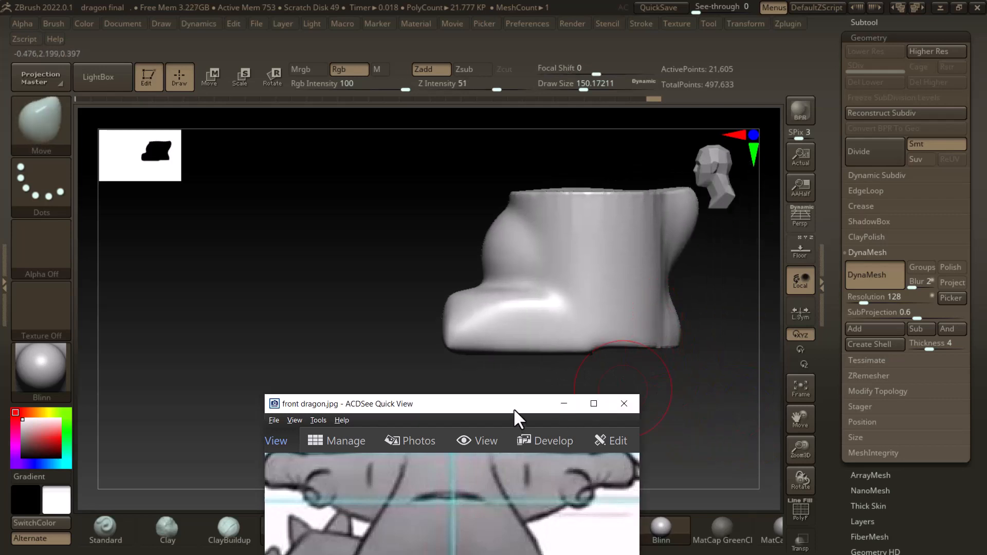
- Place the front dragon.jpg viewer beside the model and smooth the leg's inner back edge and outer side
left_click_drag(515, 410, 254, 100)
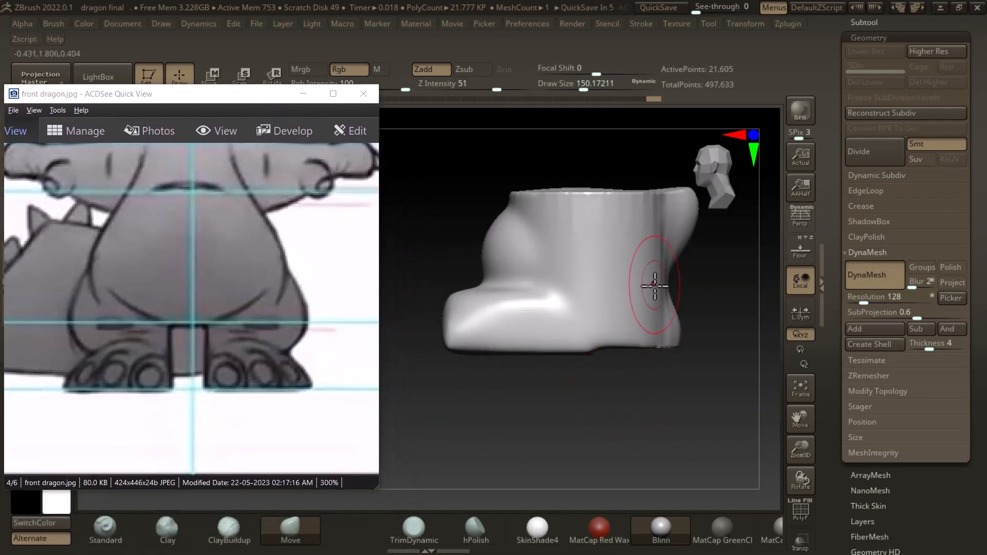
mouse_move(654, 285)
left_mouse_down()
mouse_move(661, 326)
mouse_move(672, 325)
left_mouse_up()
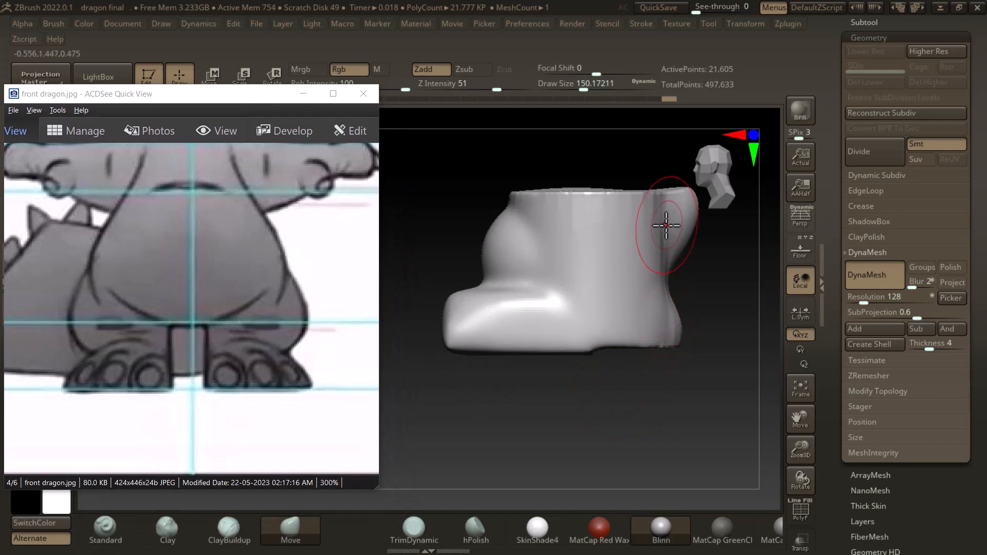
mouse_move(661, 220)
left_mouse_down()
mouse_move(682, 220)
mouse_move(672, 237)
mouse_move(671, 330)
left_mouse_up()
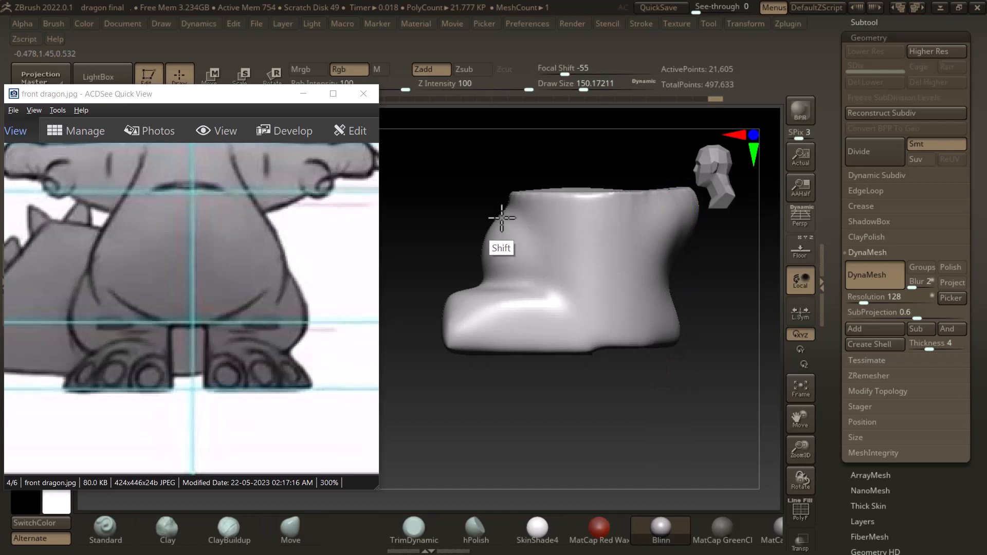
mouse_move(683, 291)
left_mouse_down()
mouse_move(722, 412)
mouse_move(714, 434)
mouse_move(663, 436)
mouse_move(749, 440)
mouse_move(663, 407)
left_mouse_up()
mouse_move(639, 303)
left_mouse_down("shift")
mouse_move(608, 296)
mouse_move(621, 341)
left_mouse_up("shift")
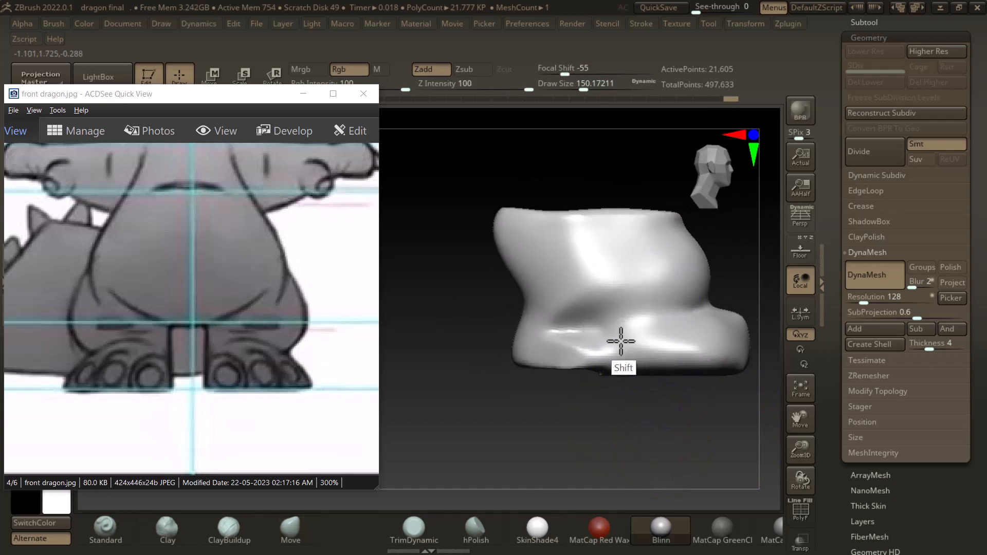
mouse_move(630, 391)
left_mouse_down()
mouse_move(643, 436)
mouse_move(710, 447)
mouse_move(614, 429)
left_mouse_up()
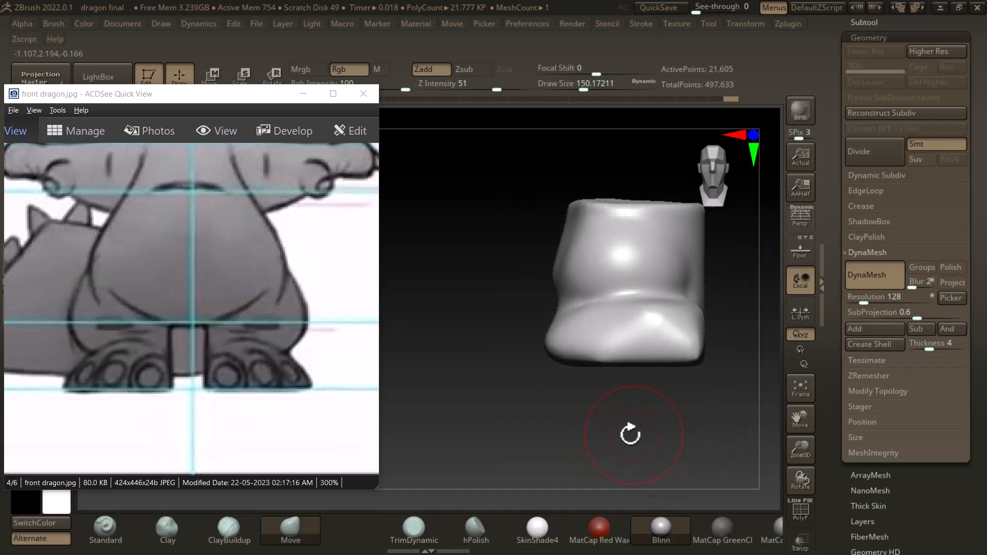
- Compare the foot with the front reference and refine its front edge using the Move brush and smoothing
left_click_drag(626, 383, 621, 375)
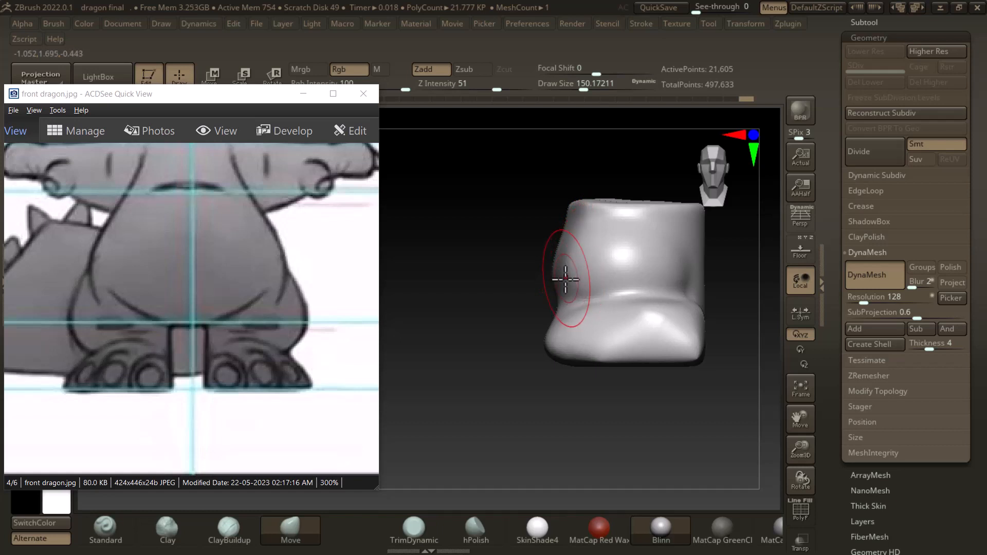
mouse_move(617, 391)
left_mouse_down()
mouse_move(690, 445)
mouse_move(683, 404)
mouse_move(663, 393)
mouse_move(665, 431)
mouse_move(608, 376)
left_mouse_up()
key("b")
key("m")
key("v")
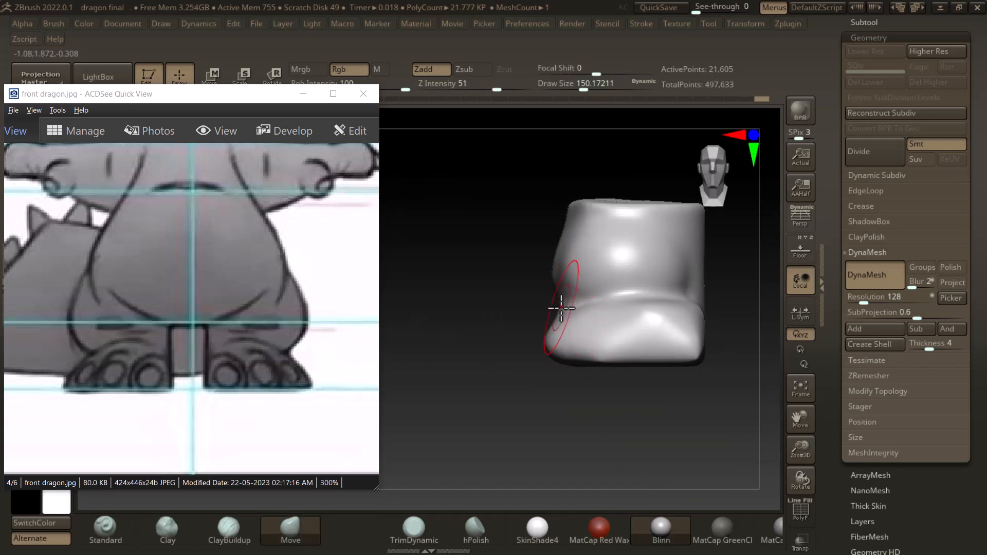
left_click_drag(608, 430, 661, 440)
key("shift")
mouse_move(659, 369)
left_mouse_down("shift")
mouse_move(661, 353)
mouse_move(709, 390)
mouse_move(675, 369)
mouse_move(645, 379)
mouse_move(654, 371)
left_mouse_up("shift")
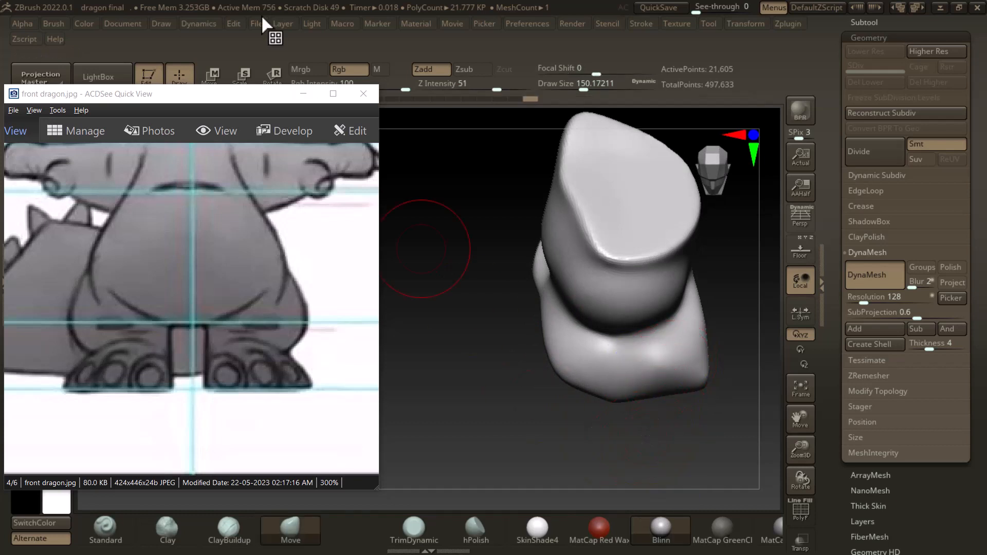
- Minimize the reference viewer, smooth the foot's outer side, and show the reference planes behind the side view
left_click(303, 94)
mouse_move(485, 341)
left_mouse_down()
mouse_move(646, 432)
mouse_move(697, 504)
mouse_move(701, 457)
left_mouse_up()
left_click_drag(668, 322, 569, 301, "shift")
mouse_move(734, 410)
left_mouse_down()
mouse_move(724, 463)
mouse_move(763, 452)
left_mouse_up()
left_click(801, 254)
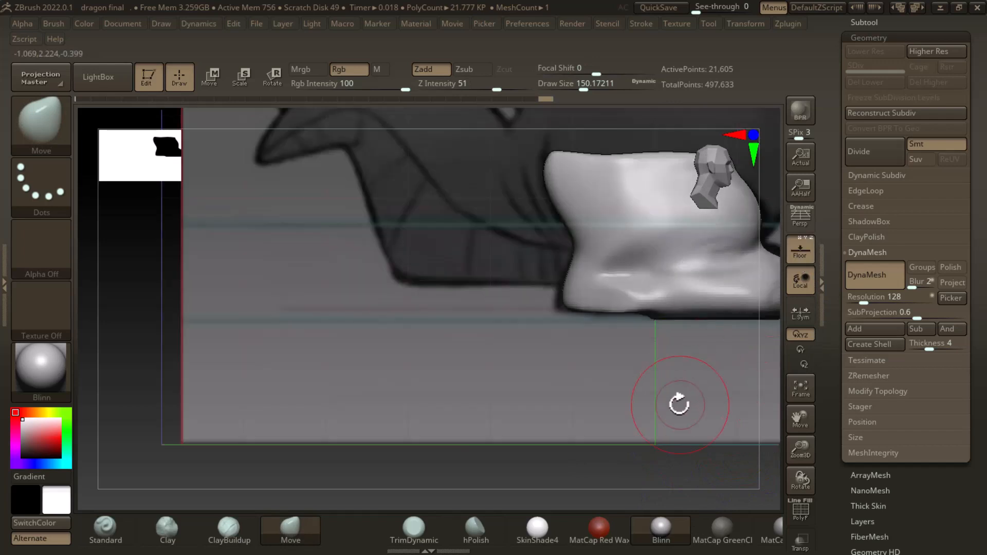
left_click_drag(678, 403, 407, 385)
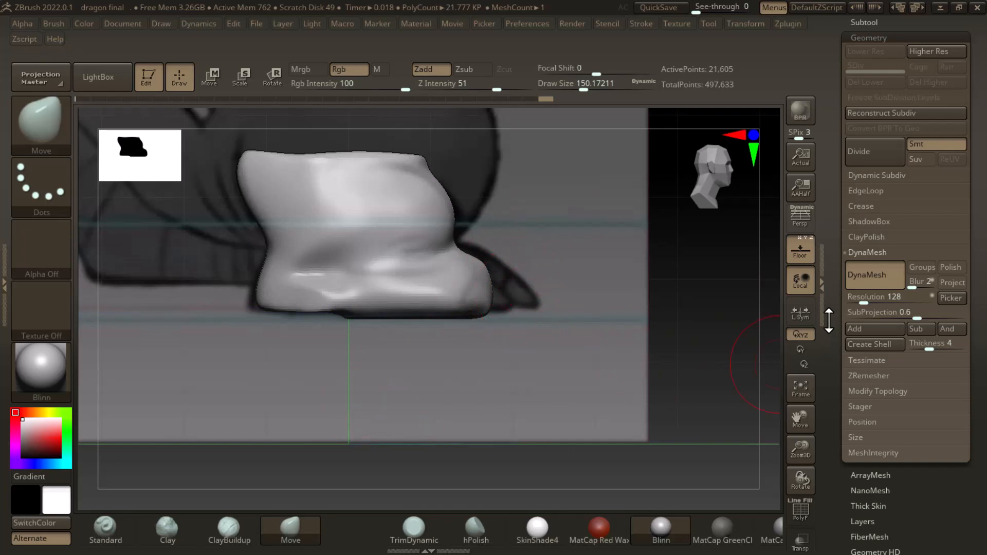
- Enlarge side dragon.jpg to 300% in the reference viewer to examine the foot and toes from the side
key("alt+Tab")
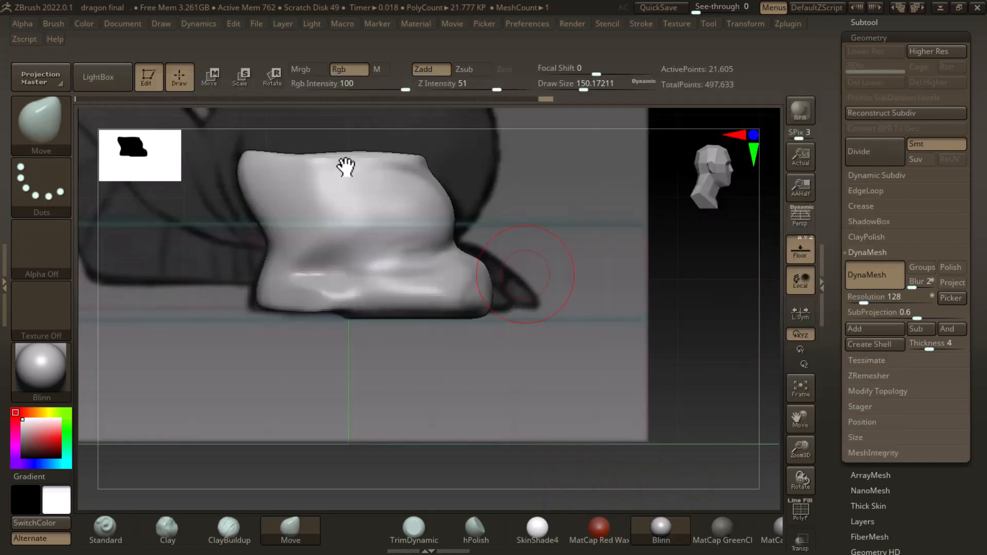
scroll(288, 360, "up", 1)
scroll(280, 354, "down", 3)
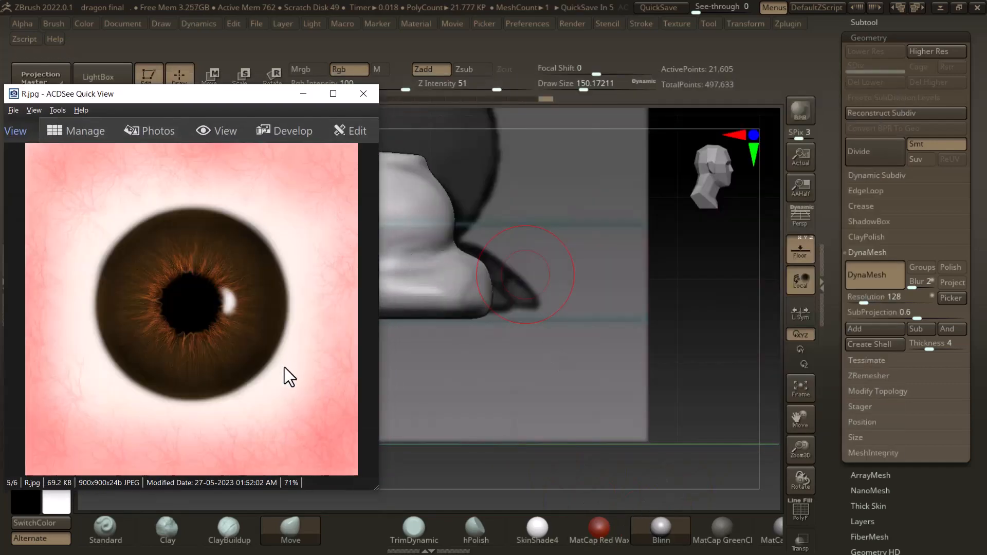
scroll(284, 390, "up", 3, "ctrl")
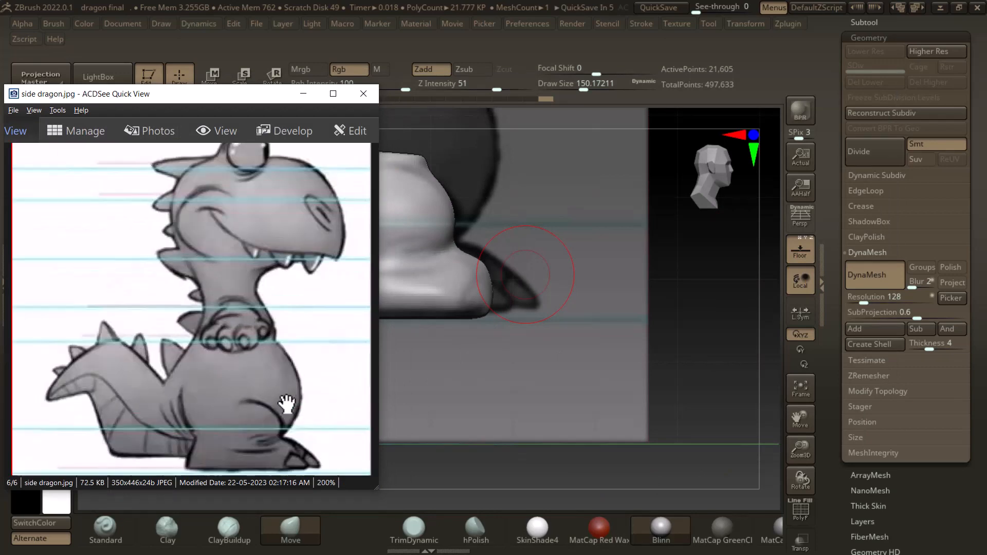
left_click_drag(290, 454, 240, 359)
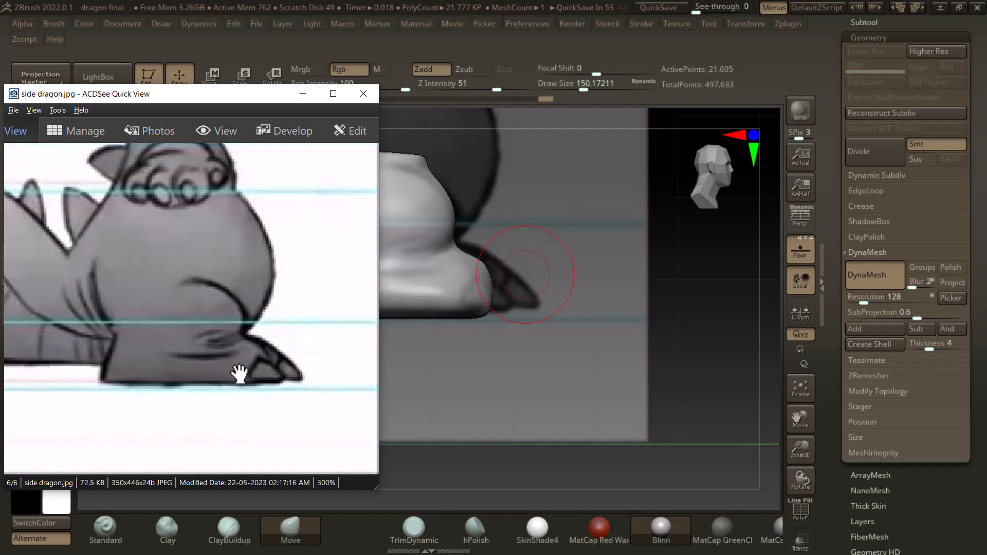
scroll(239, 373, "up", 2)
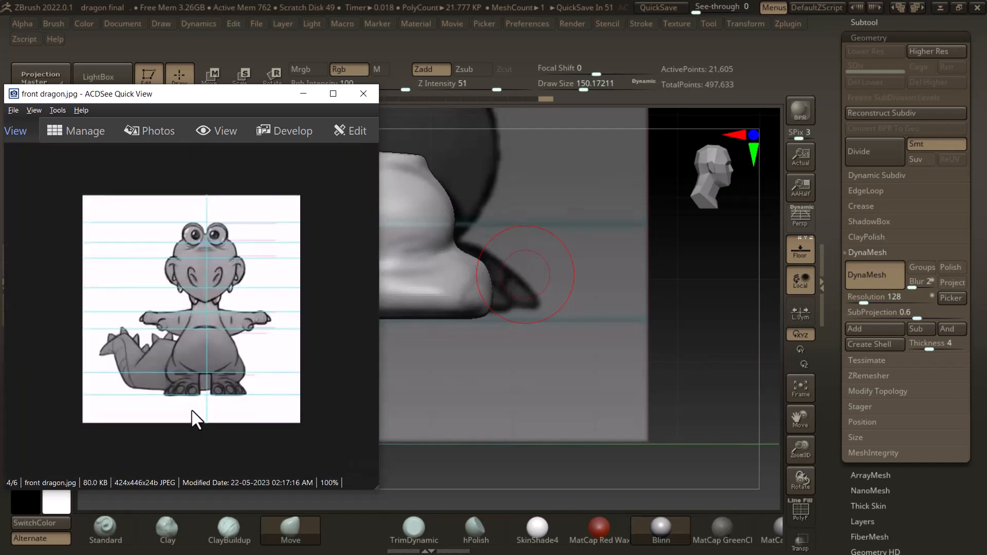
left_click(303, 94)
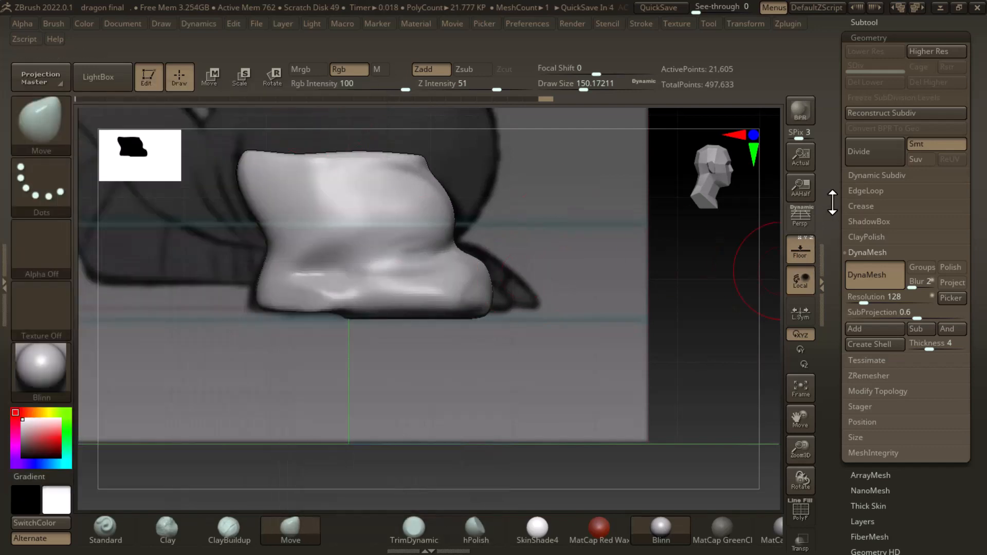
- Insert a Cylinder3D as a new subtool below the leg
left_click_drag(832, 202, 835, 306)
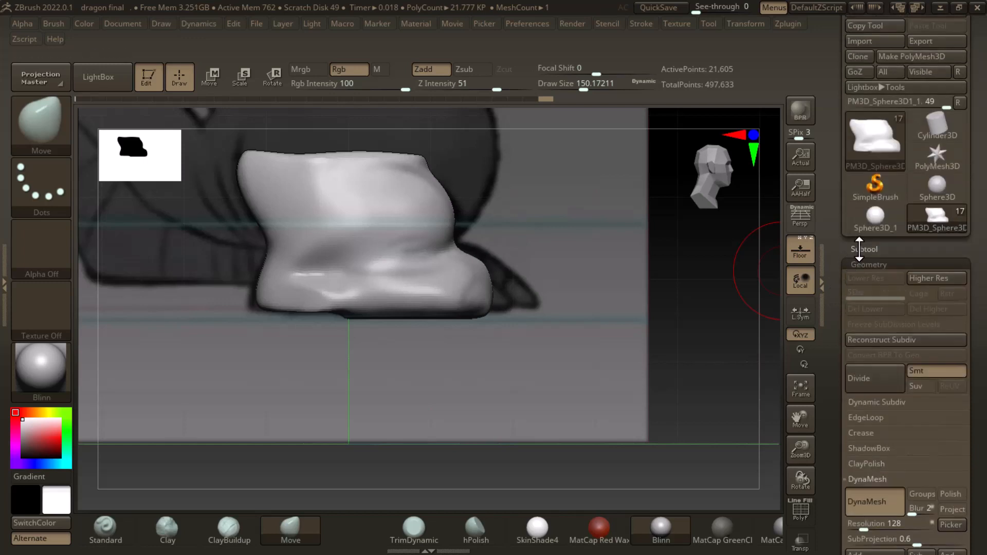
left_click(859, 249)
left_click(930, 322)
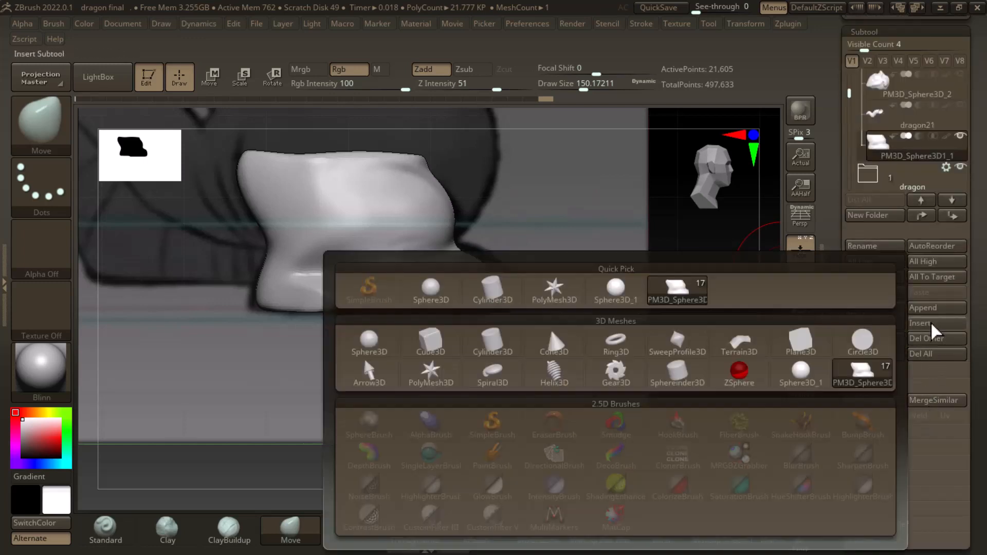
left_click(502, 289)
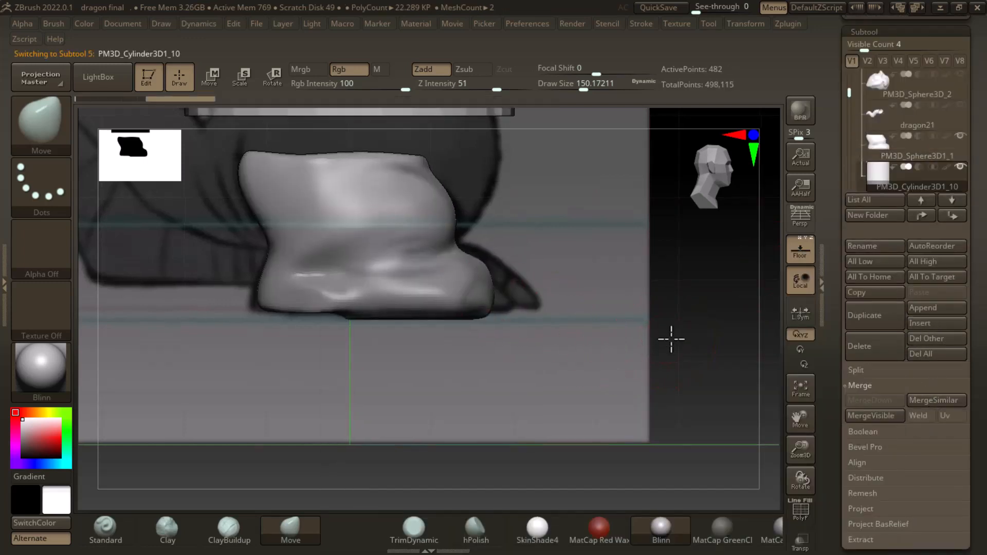
- Rotate the cylinder 90° to lie along the foot's length, shrink it to toe scale, and lower it to foot level
left_click(242, 77)
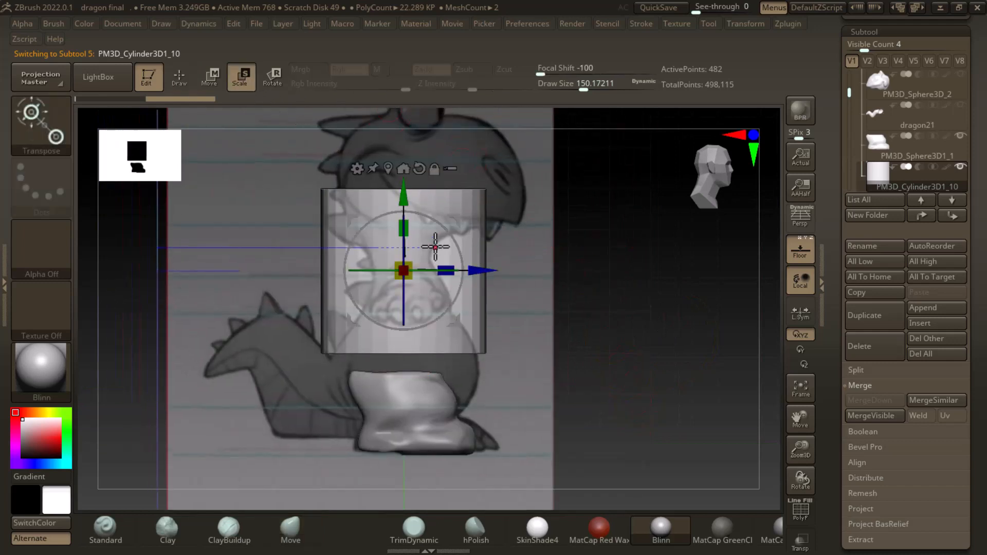
left_click_drag(446, 237, 489, 375)
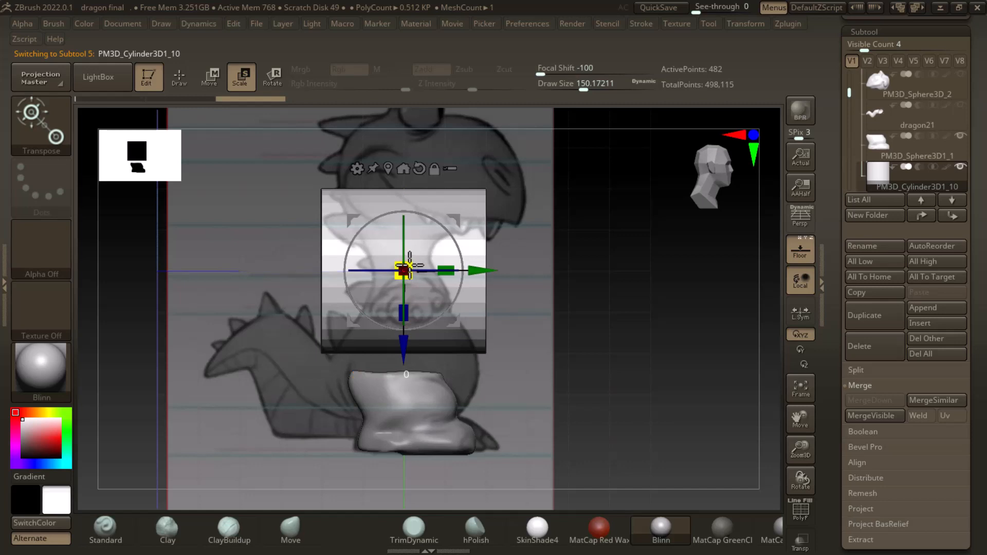
left_click_drag(406, 268, 412, 238)
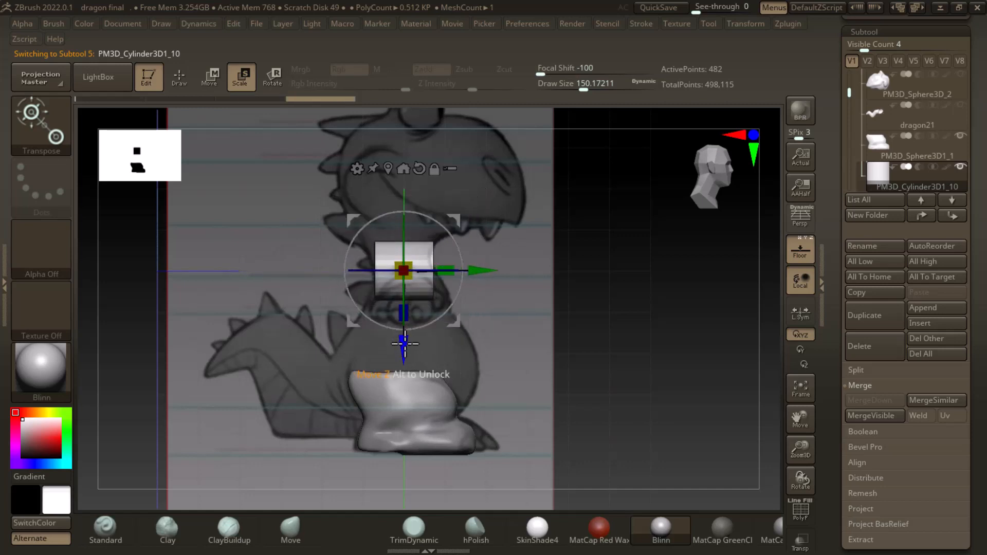
left_click_drag(405, 343, 404, 509)
- Shrink the cylinder to toe width and position it at the foot's inner front edge, with its underside level with the sole
left_click_drag(617, 403, 610, 280, "alt")
left_click_drag(647, 345, 493, 354)
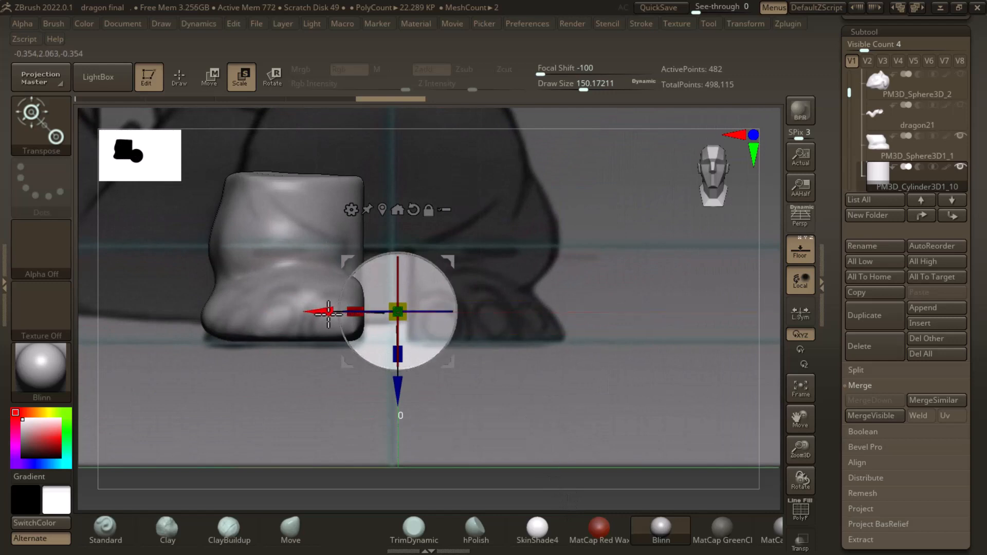
left_click_drag(329, 312, 270, 312)
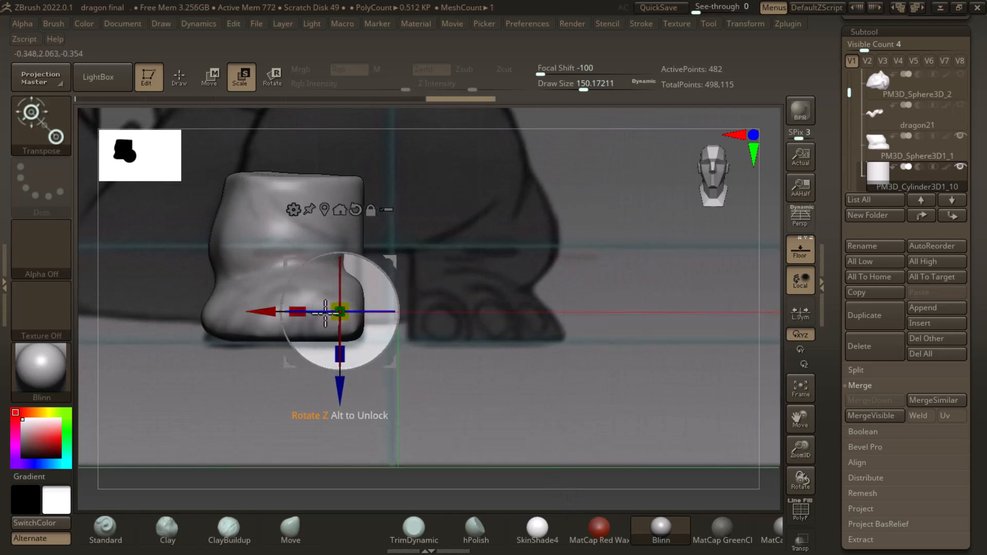
left_click_drag(347, 307, 339, 312)
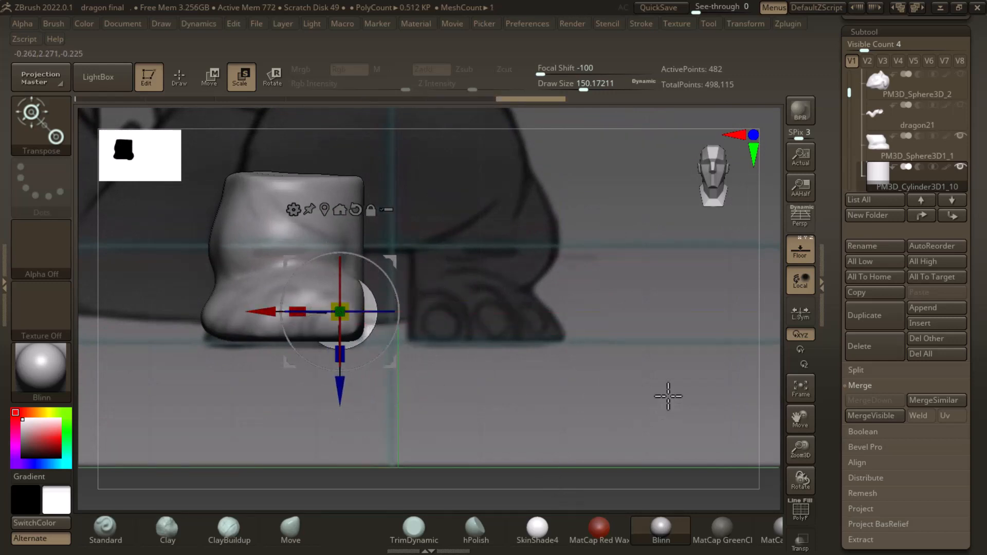
left_click_drag(712, 482, 699, 430)
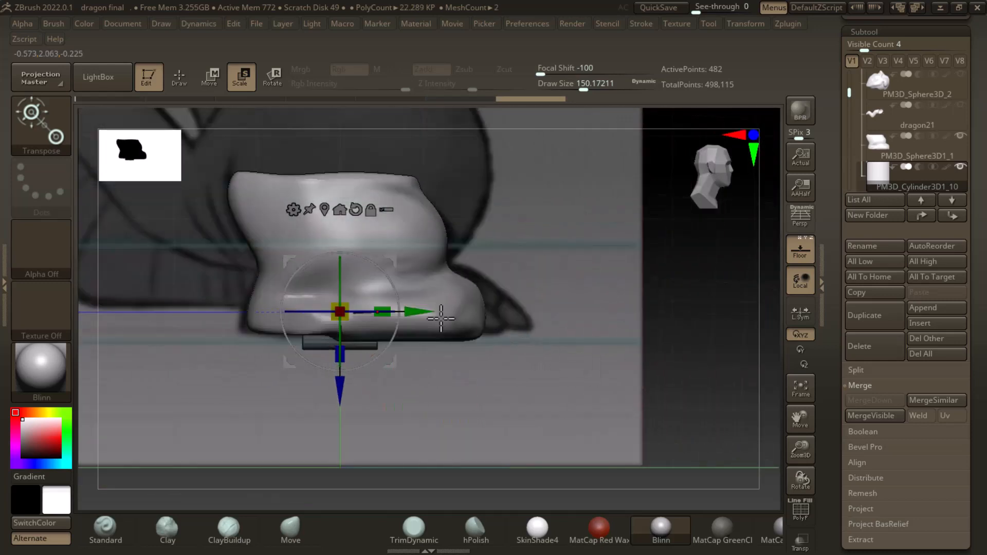
left_click_drag(416, 311, 542, 312)
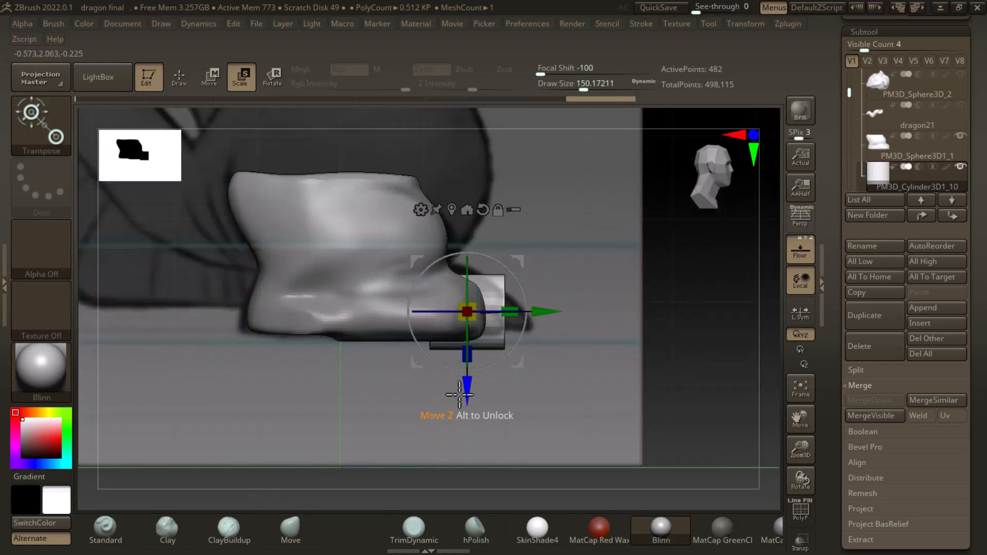
left_click_drag(467, 391, 467, 380)
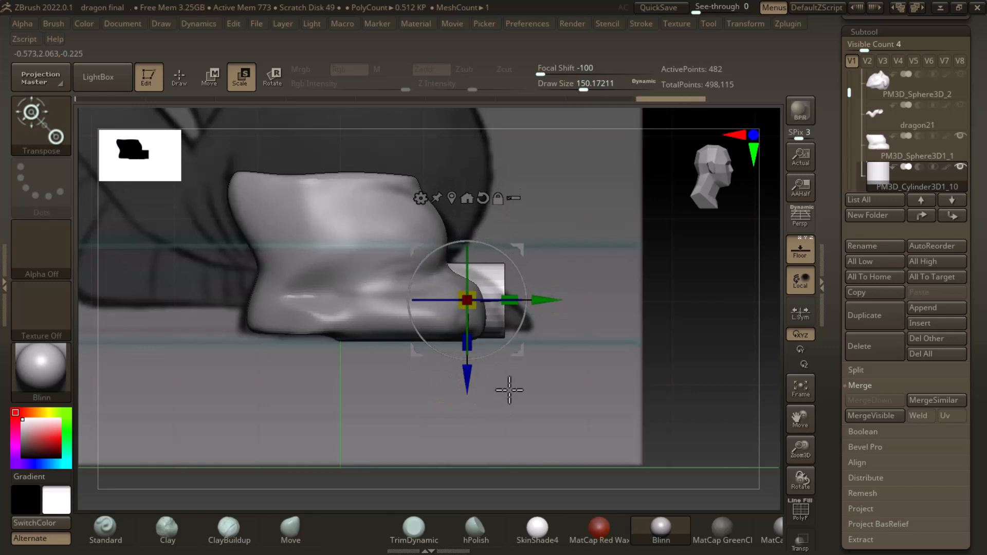
- Examine the toe cylinder's fit against the foot up close and from the front
mouse_move(705, 355)
left_mouse_down()
mouse_move(717, 379)
mouse_move(696, 348)
left_mouse_up()
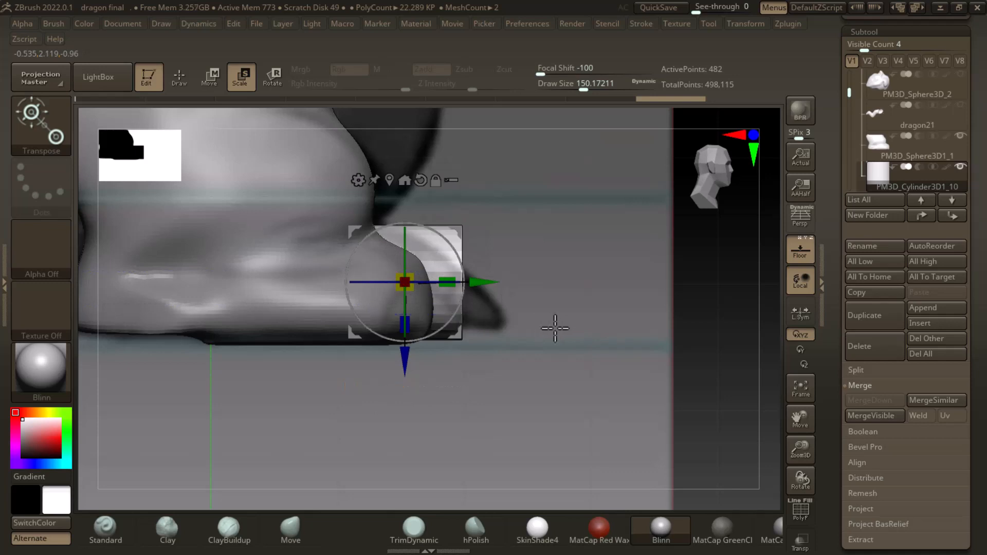
left_click_drag(725, 344, 729, 370)
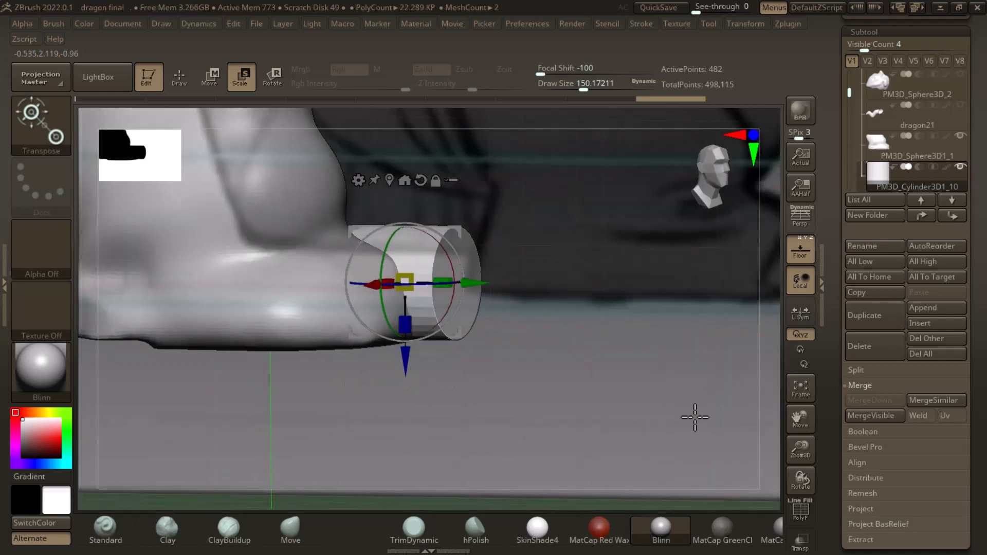
key("f")
key("f")
key("f")
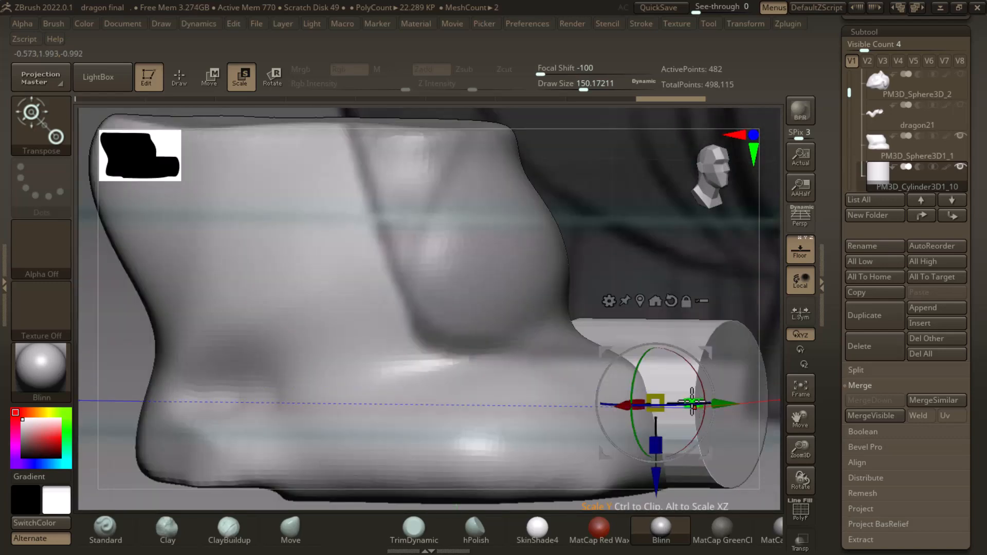
key("f")
key("f")
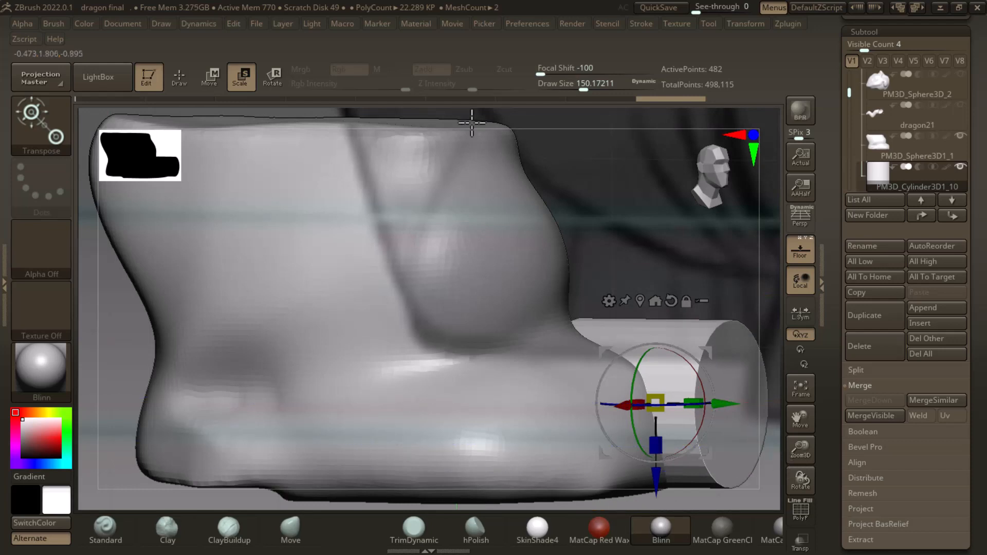
key("q")
key("f")
key("f")
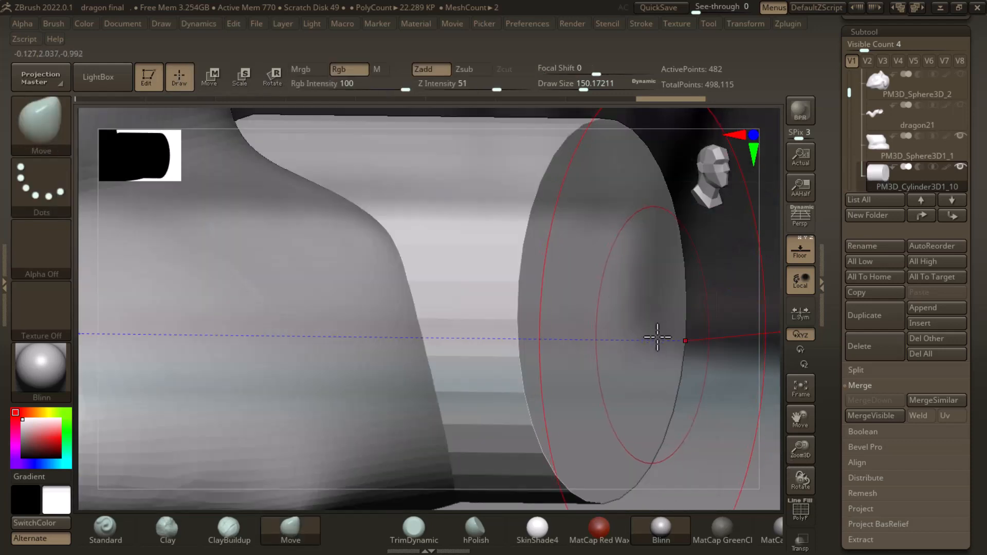
left_click_drag(760, 480, 811, 414, "alt")
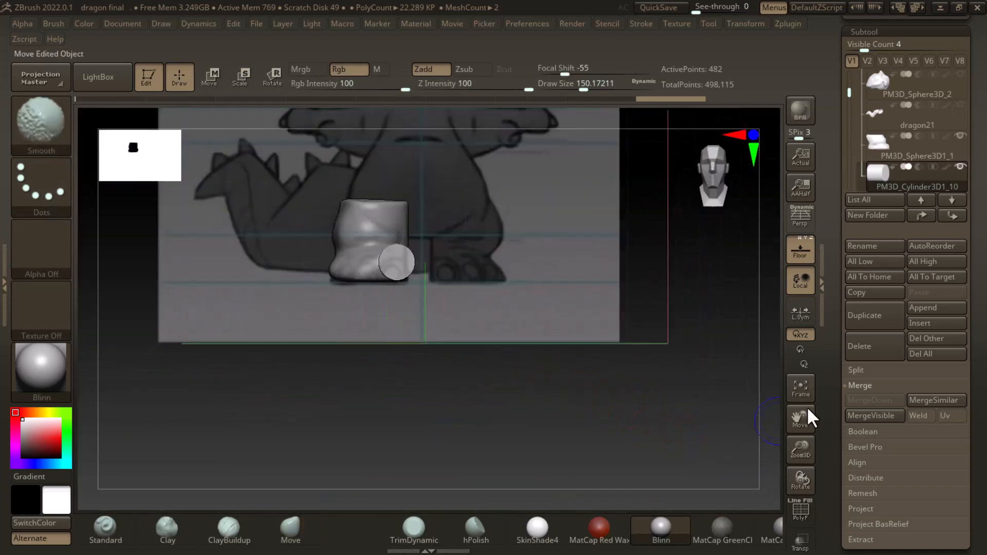
- Insert another Cylinder3D as a new subtool and show it alone, with the reference floor planes hidden
left_click(946, 323)
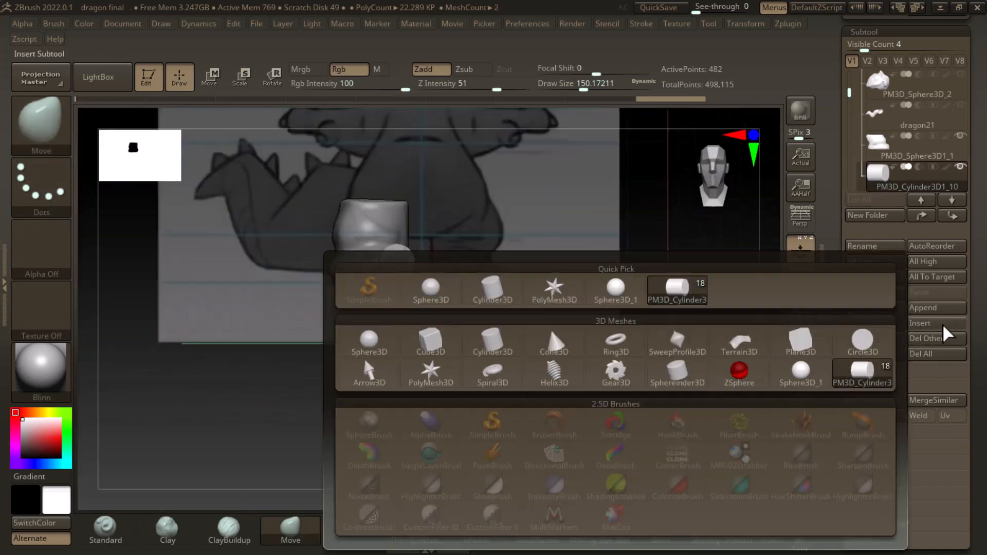
left_click(493, 302)
left_click_drag(697, 313, 696, 442, "alt")
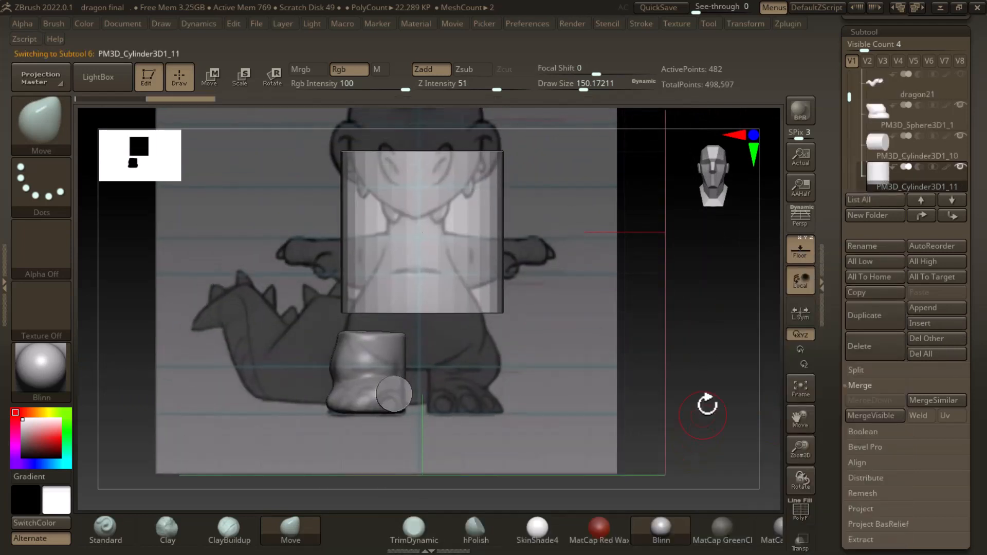
left_click(882, 177)
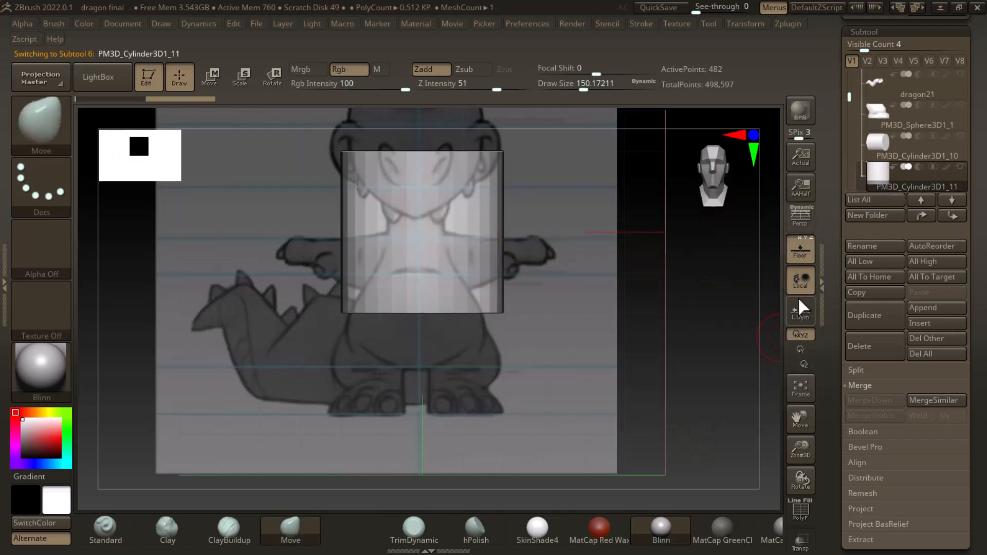
left_click(804, 258)
left_click_drag(700, 379, 699, 427)
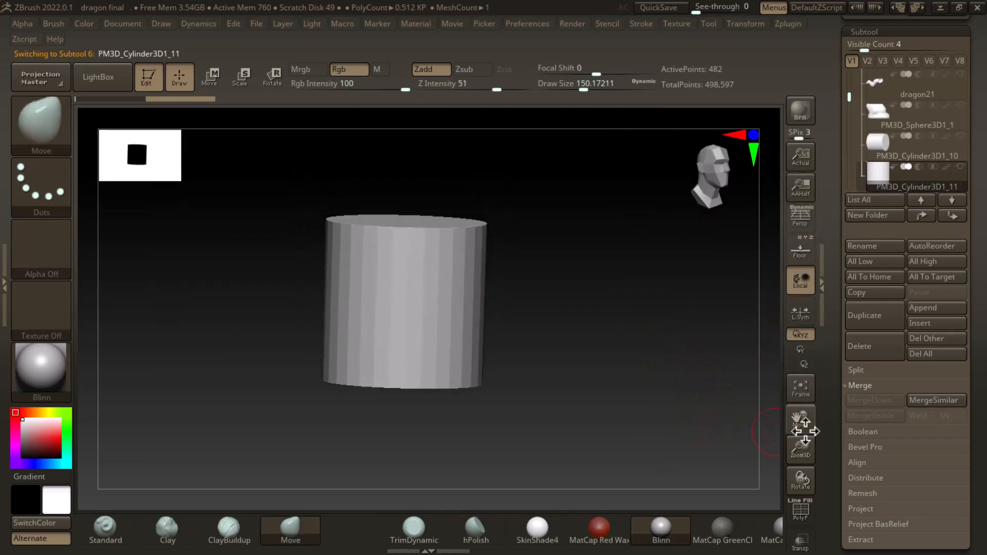
- Open the Deformation settings for the new cylinder and face it straight from the side
left_click_drag(834, 418, 838, 278)
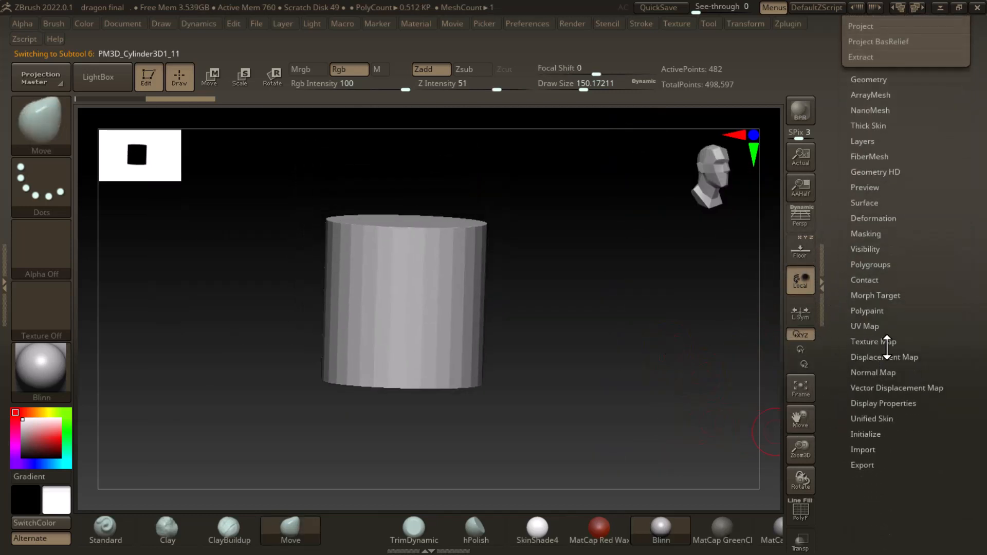
left_click(894, 221)
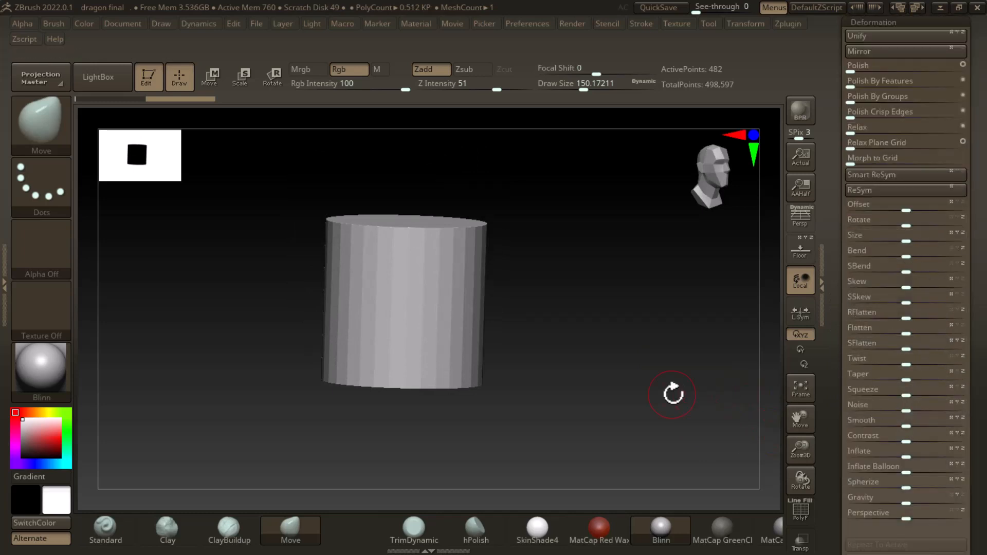
left_click_drag(673, 394, 684, 372)
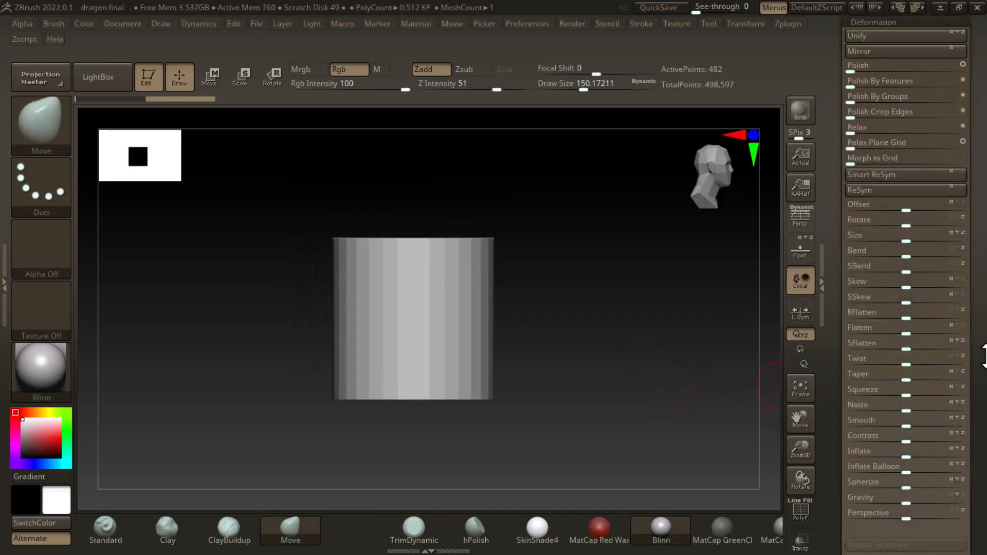
- Try the Taper deformation on the cylinder along axes other than its length
left_click_drag(904, 380, 918, 380)
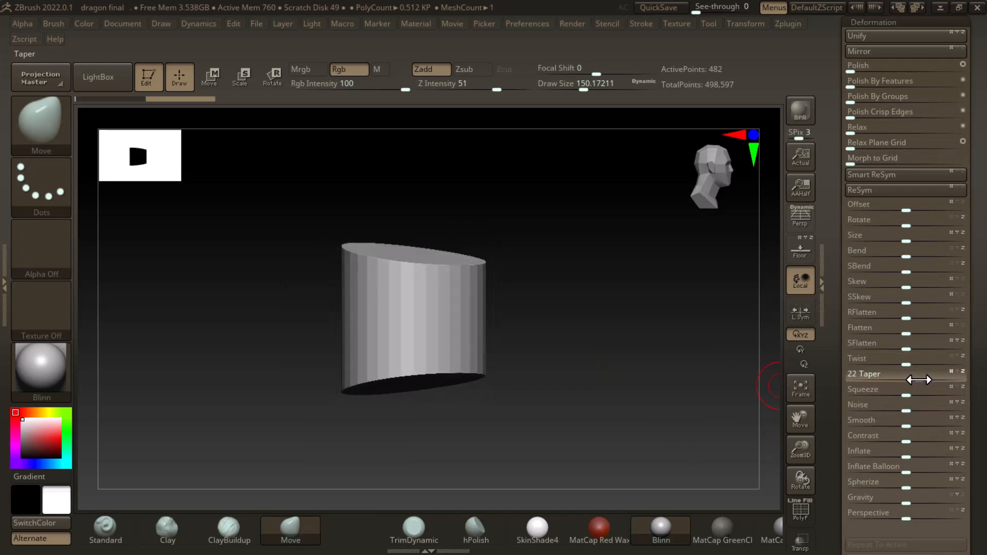
left_click_drag(632, 396, 641, 401, "alt")
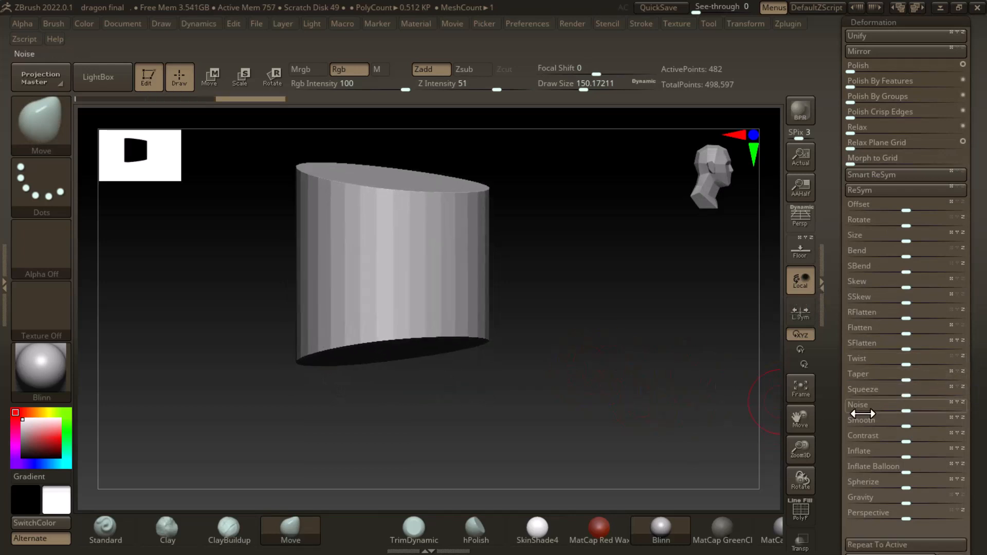
key("ctrl+z")
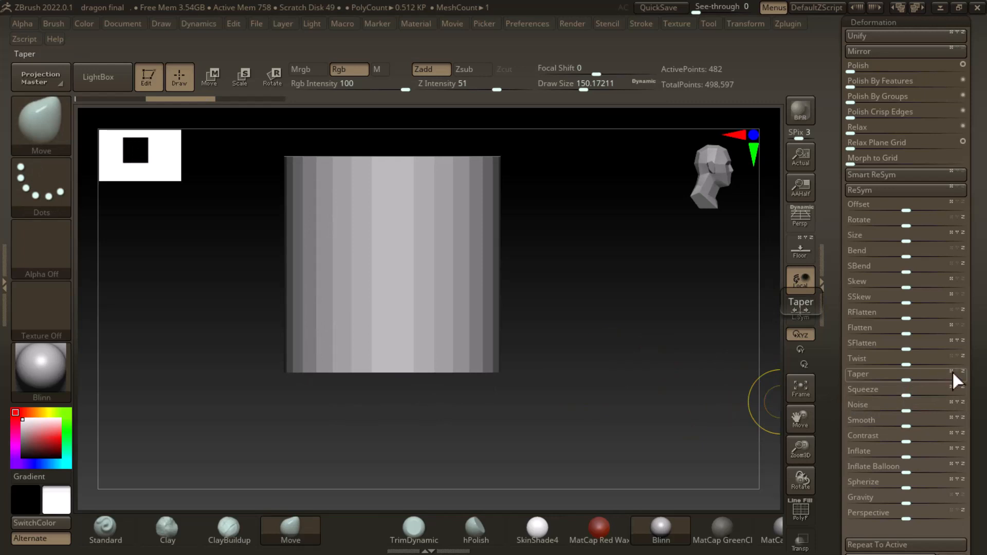
left_click_drag(905, 379, 930, 379)
key("ctrl+z")
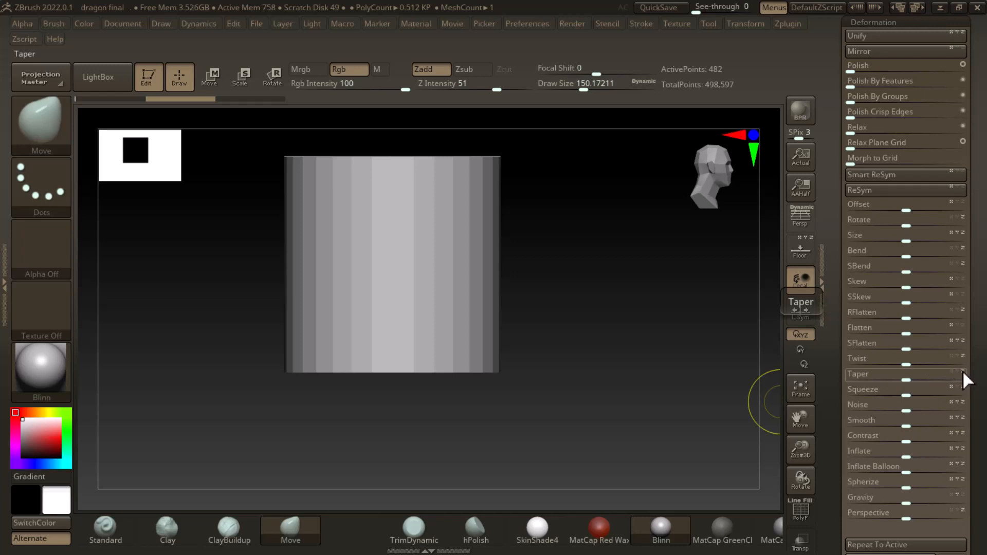
- Taper the cylinder along its Y axis until its upper end is less than half as wide as its base
left_click_drag(905, 380, 940, 385)
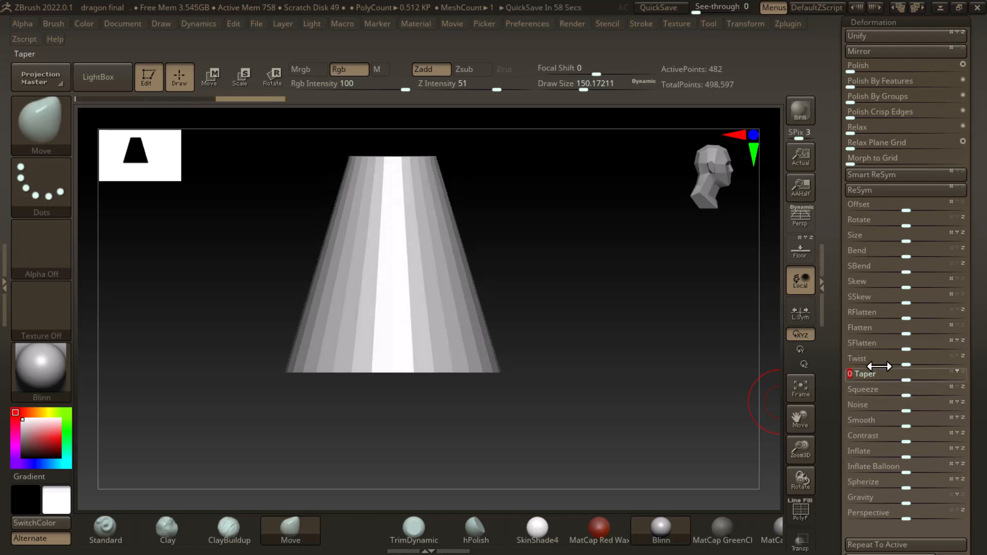
- Switch to ACDSee Quick View, enlarge dragon modeling.JPG to 150%, and place the side reference beside the model
key("alt+Tab")
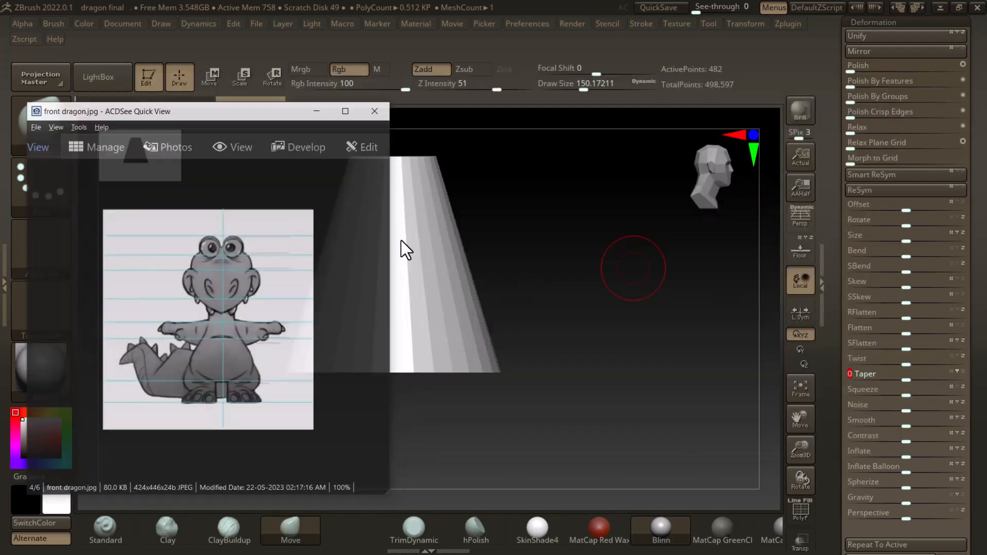
scroll(209, 384, "up", 2)
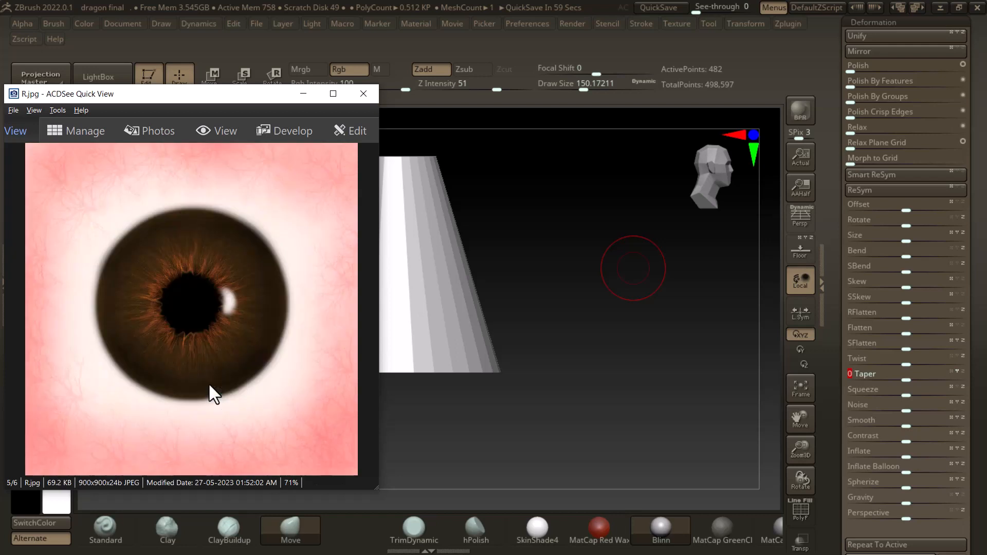
scroll(226, 400, "up", 1)
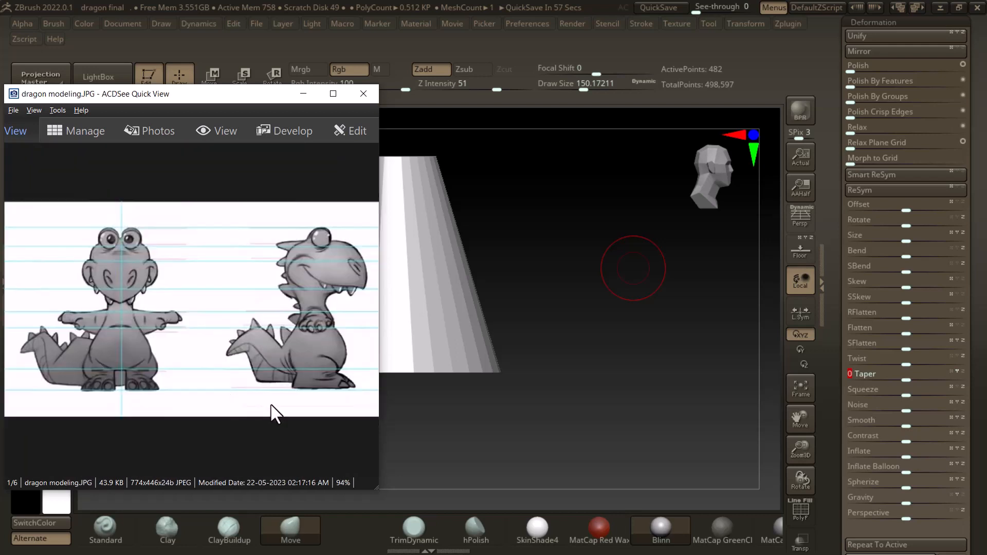
scroll(276, 411, "up", 3, "ctrl")
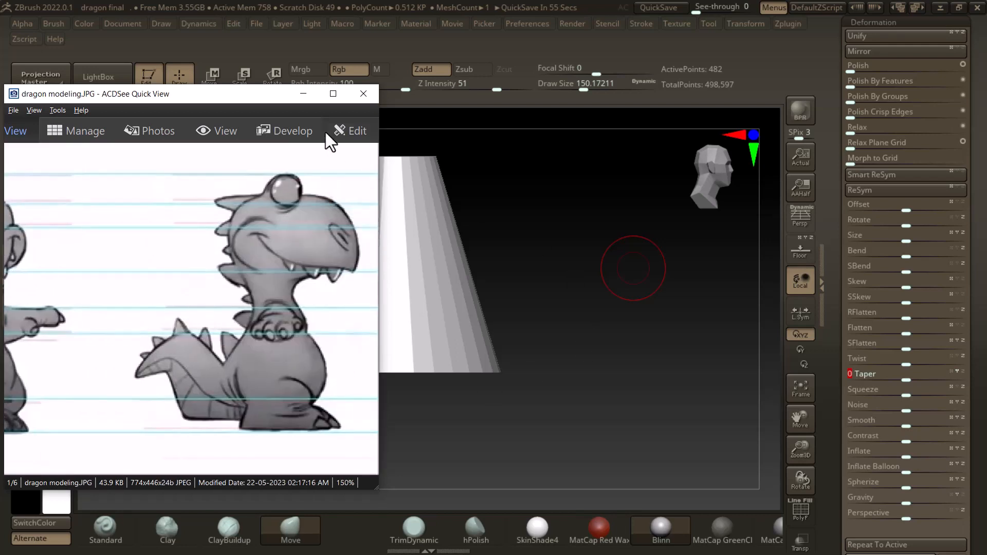
left_click_drag(260, 97, 141, 69)
- Inflate the tapered cylinder slightly with the Inflate deformation
left_click_drag(622, 344, 675, 347, "alt")
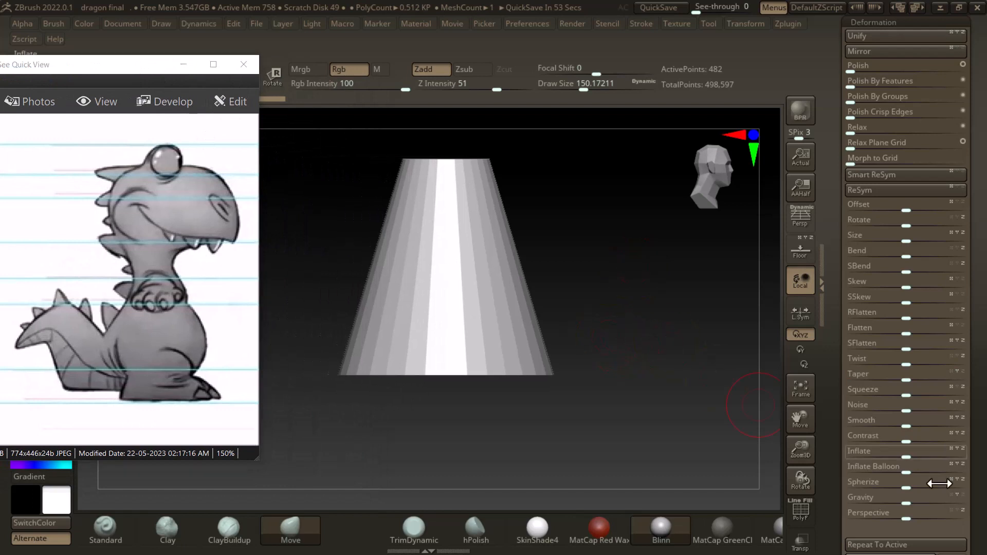
mouse_move(905, 457)
left_mouse_down()
mouse_move(898, 457)
mouse_move(956, 459)
mouse_move(918, 462)
left_mouse_up()
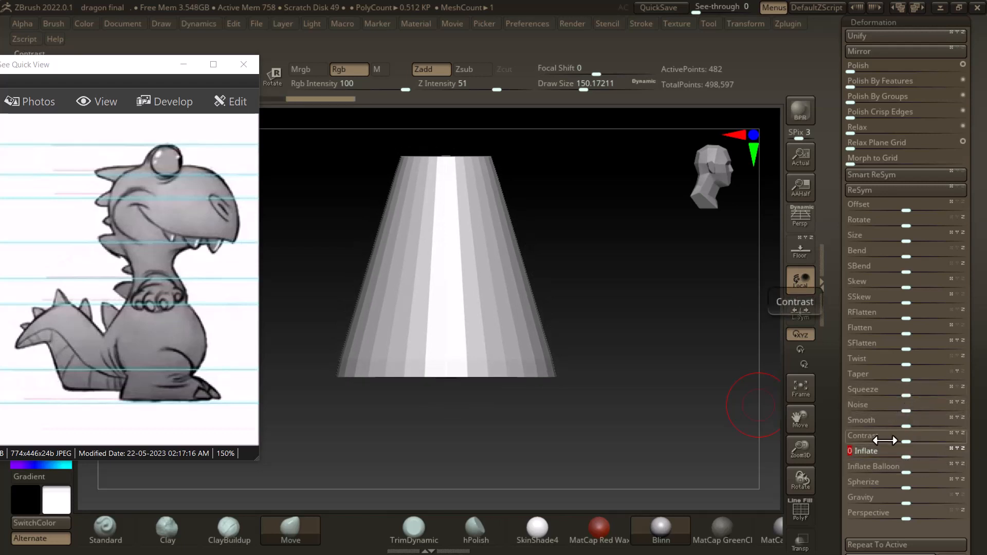
- Try the Spherize deformation at 100 on the tapered cylinder
left_click_drag(907, 490, 955, 490)
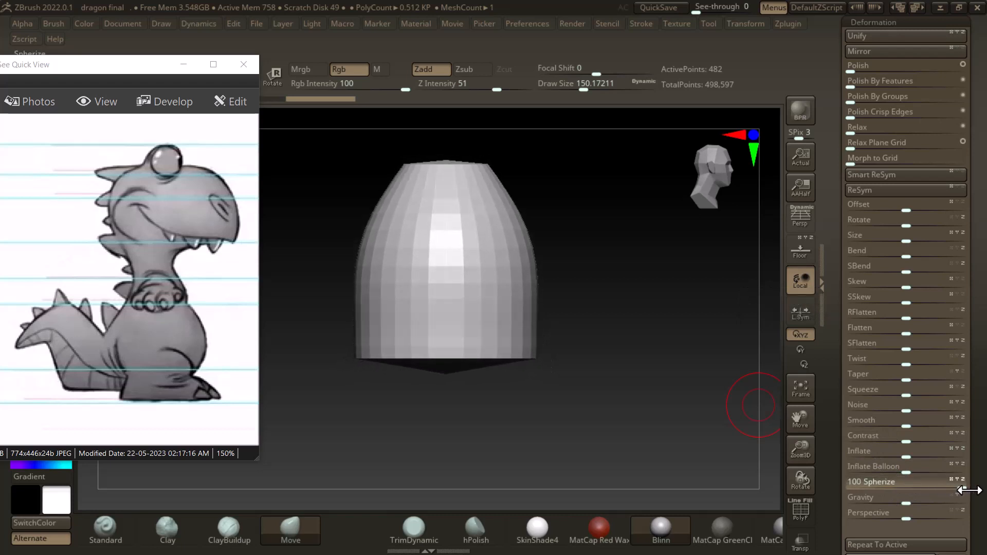
left_click_drag(668, 436, 642, 455)
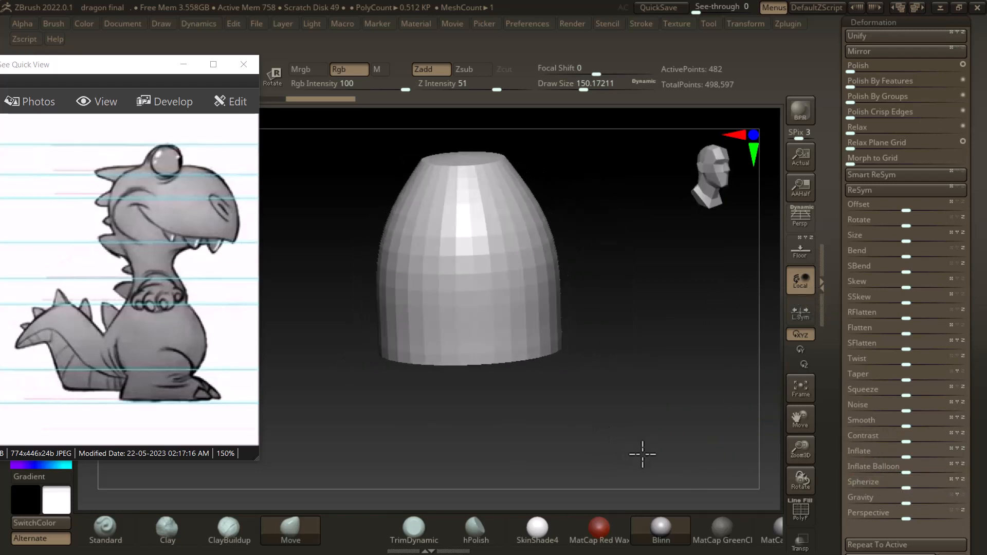
key("ctrl+z")
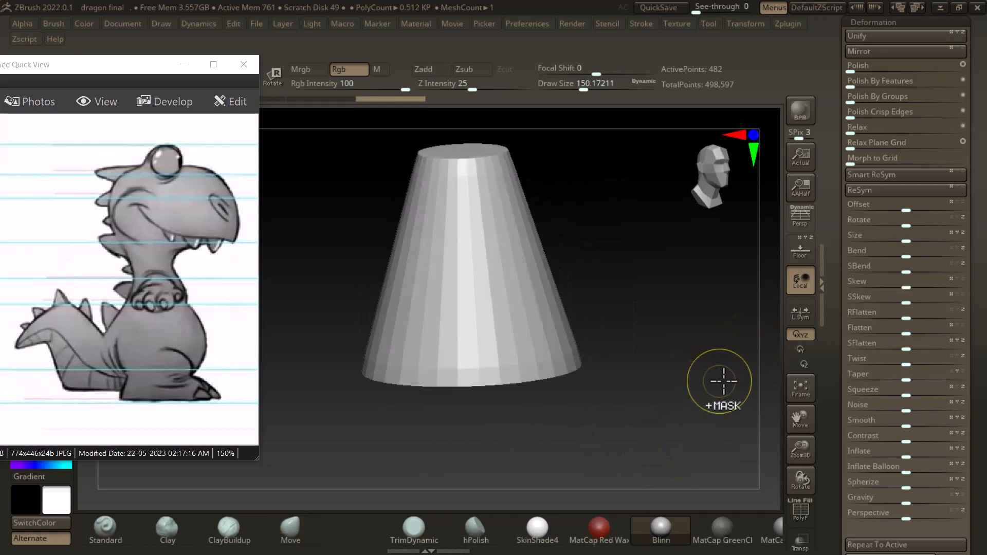
- Try the Bend deformation at 15 on the tapered cylinder, then undo it
left_click_drag(740, 330, 735, 335, "shift")
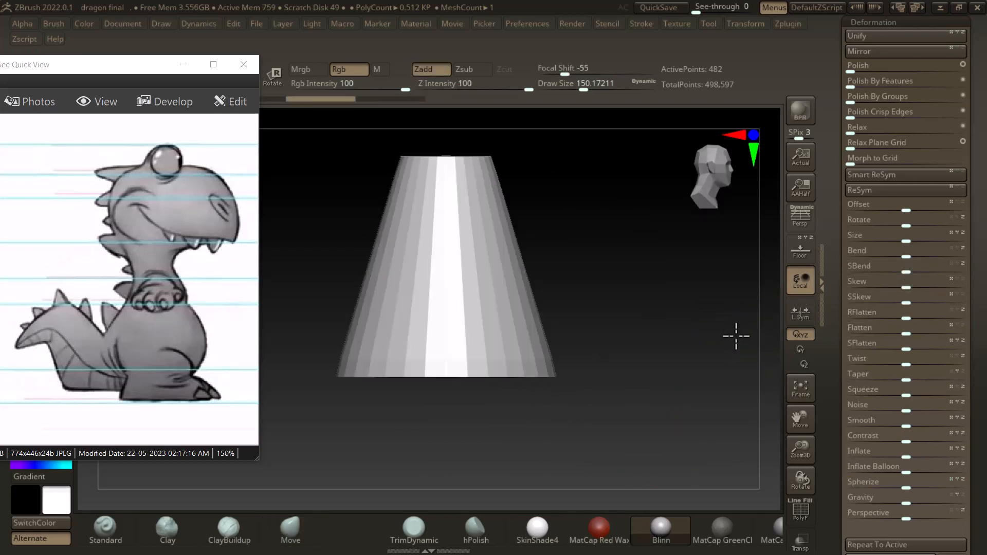
left_click_drag(907, 256, 920, 256)
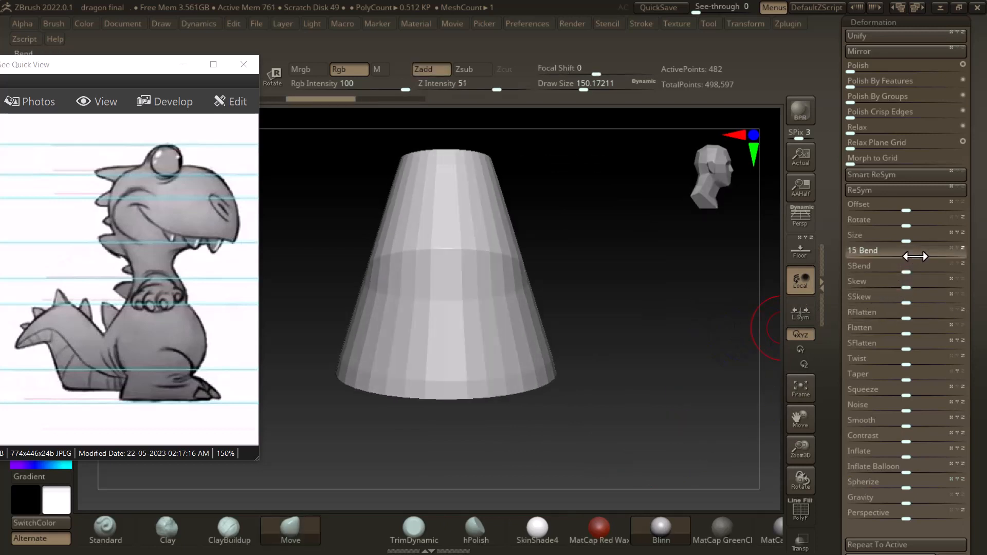
left_click_drag(683, 360, 661, 431)
key("ctrl+z")
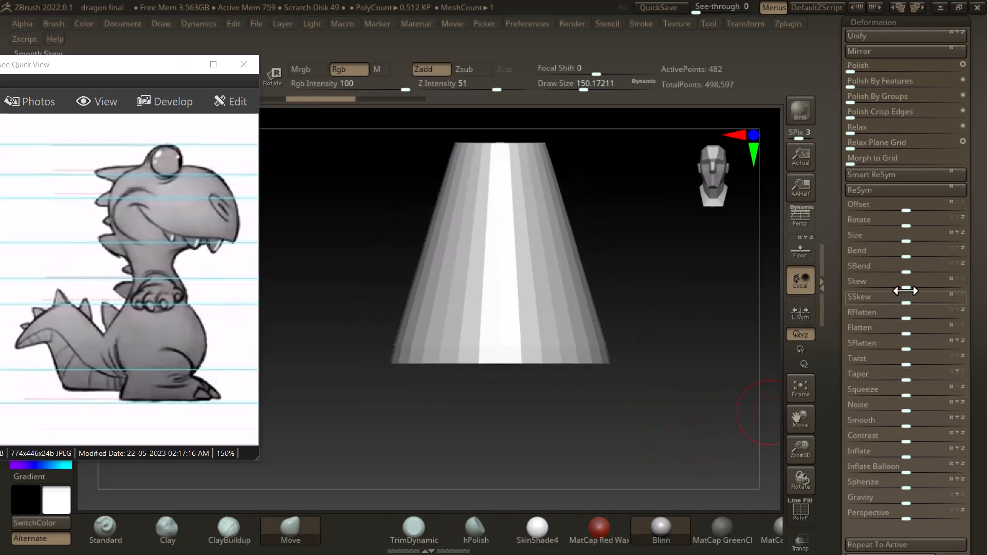
- Try curving the tapered cylinder with SBend at 16, narrowing its tip with Taper and strengthening the curve with SBend
left_click_drag(906, 273, 916, 272)
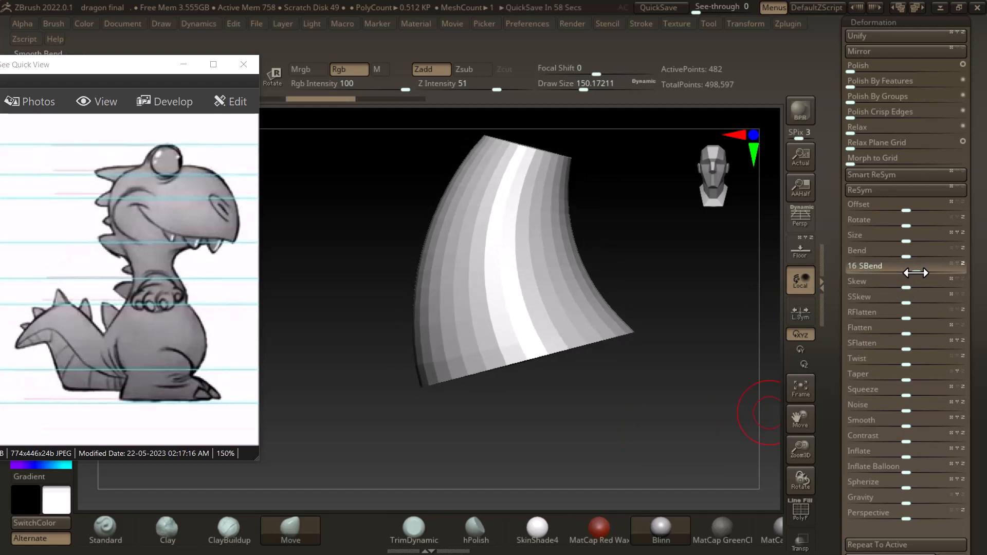
left_click_drag(906, 380, 936, 383)
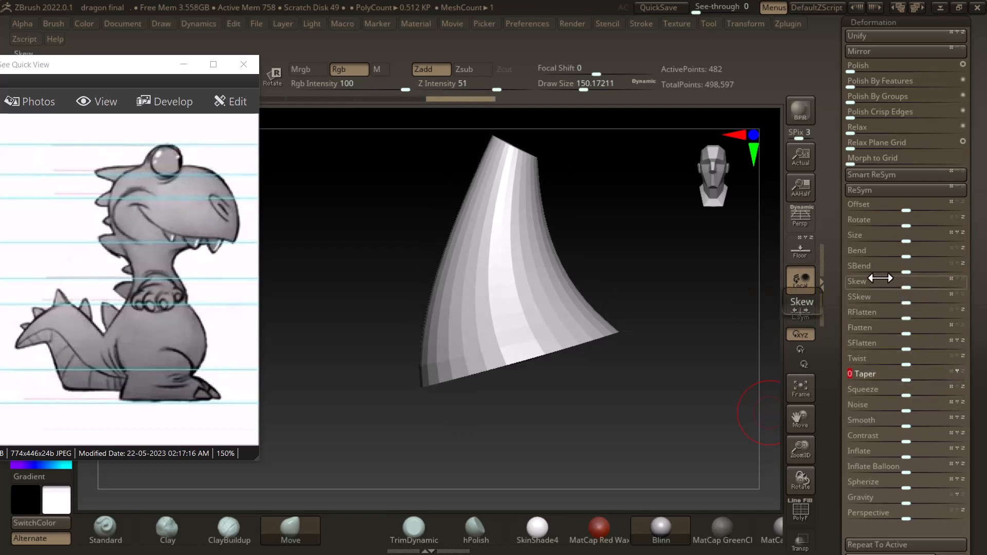
left_click_drag(906, 272, 919, 272)
left_click_drag(755, 348, 691, 391)
left_click_drag(724, 445, 616, 270)
left_click_drag(691, 385, 665, 423)
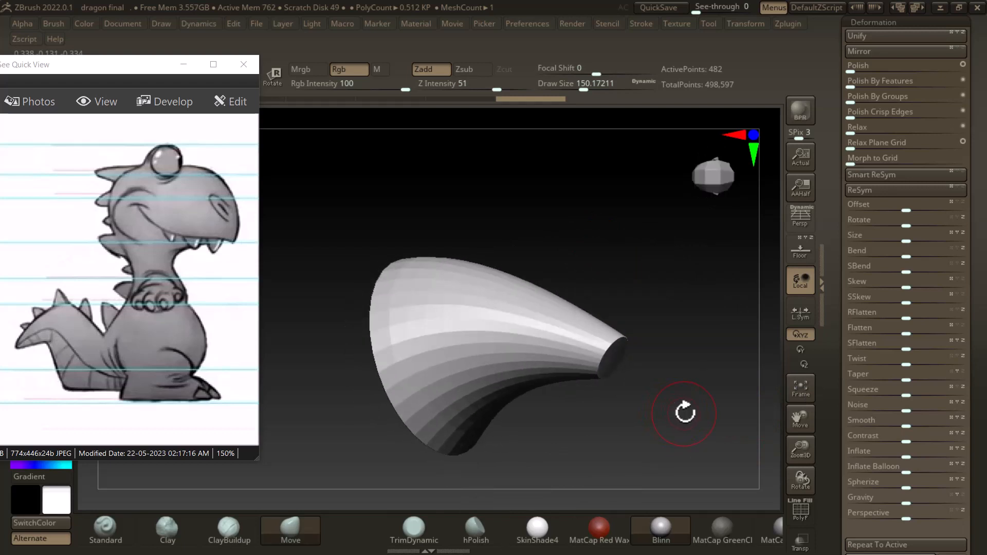
- Undo the SBend and Taper deformations to restore the straight tapered cylinder
key("ctrl+z")
key("ctrl+z")
key("ctrl+z")
key("ctrl+z")
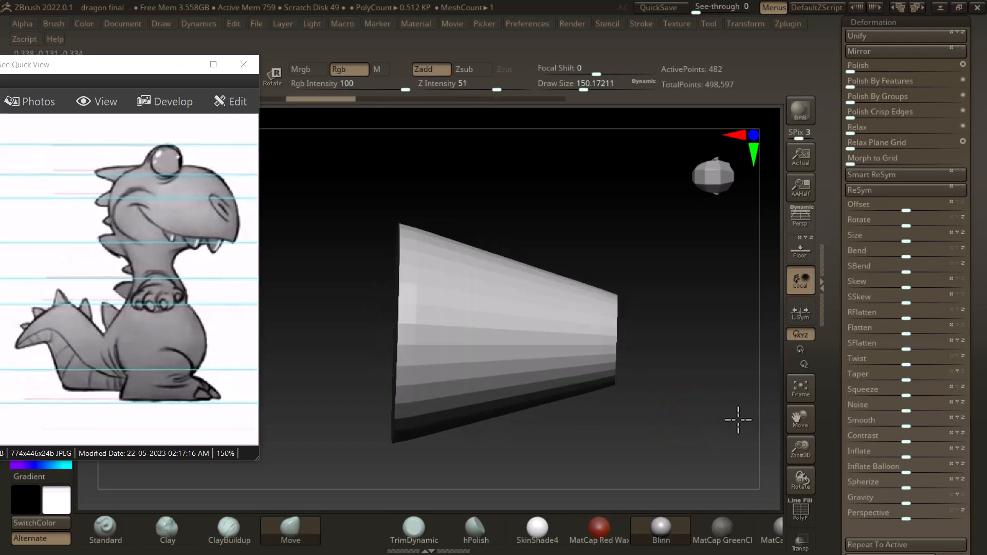
- Taper the cylinder along Y to a much narrower tip and curve it downward into a claw shape with SBend
left_click_drag(738, 420, 719, 381)
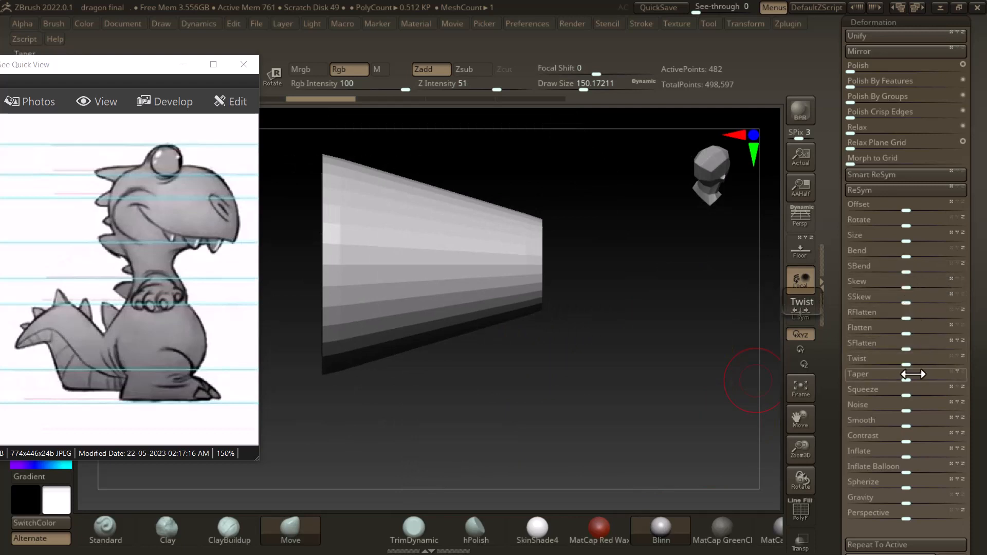
left_click_drag(904, 379, 948, 381)
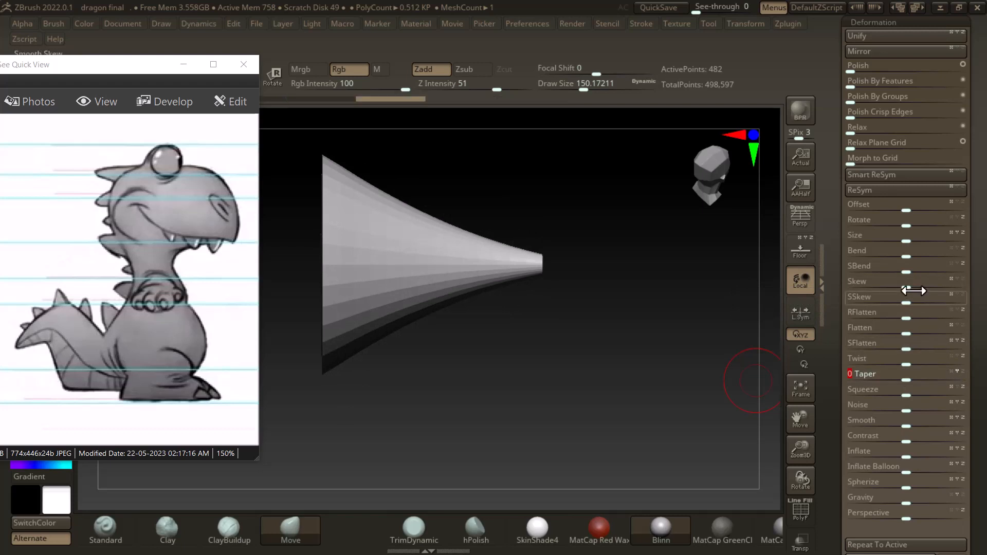
left_click_drag(908, 273, 894, 284)
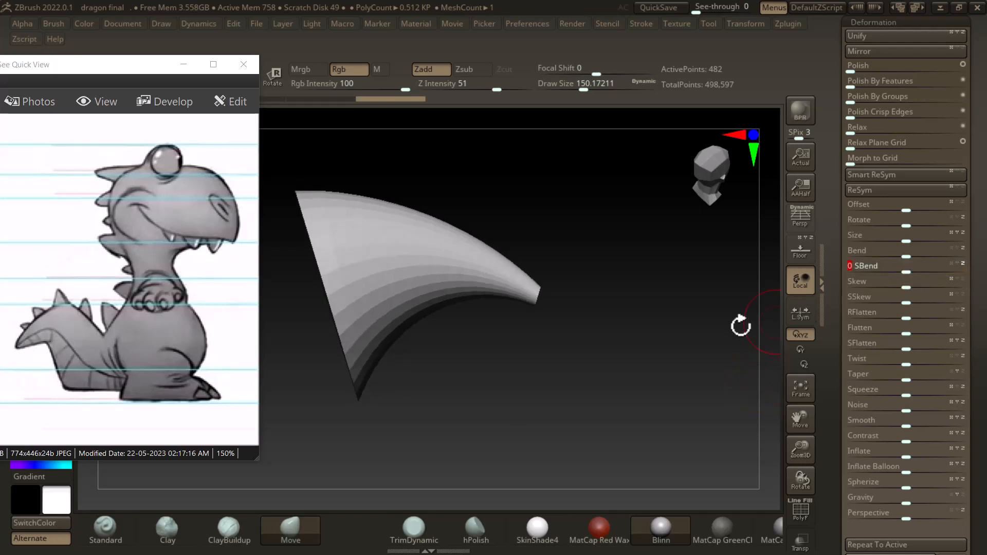
left_click_drag(740, 324, 738, 378)
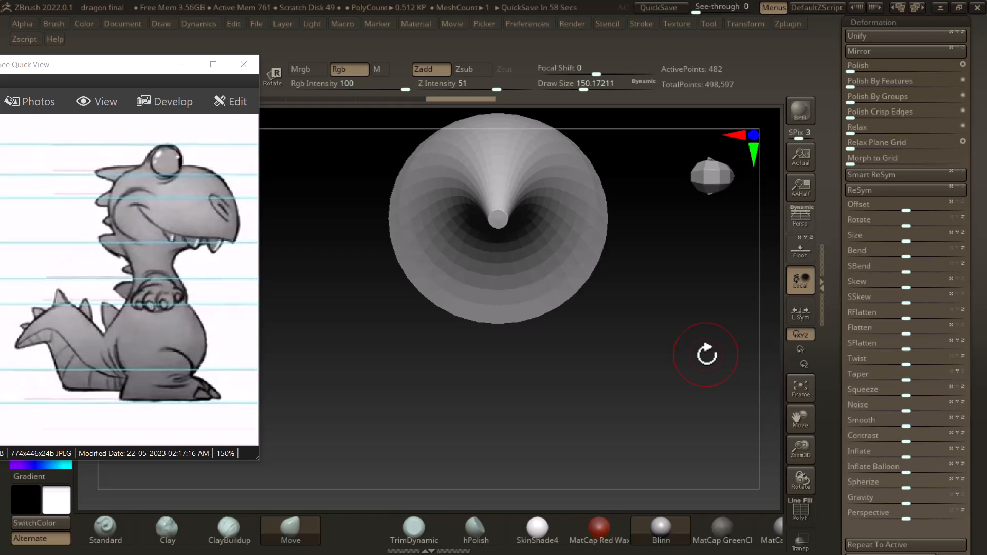
left_click_drag(706, 354, 752, 356)
left_click_drag(707, 379, 497, 426)
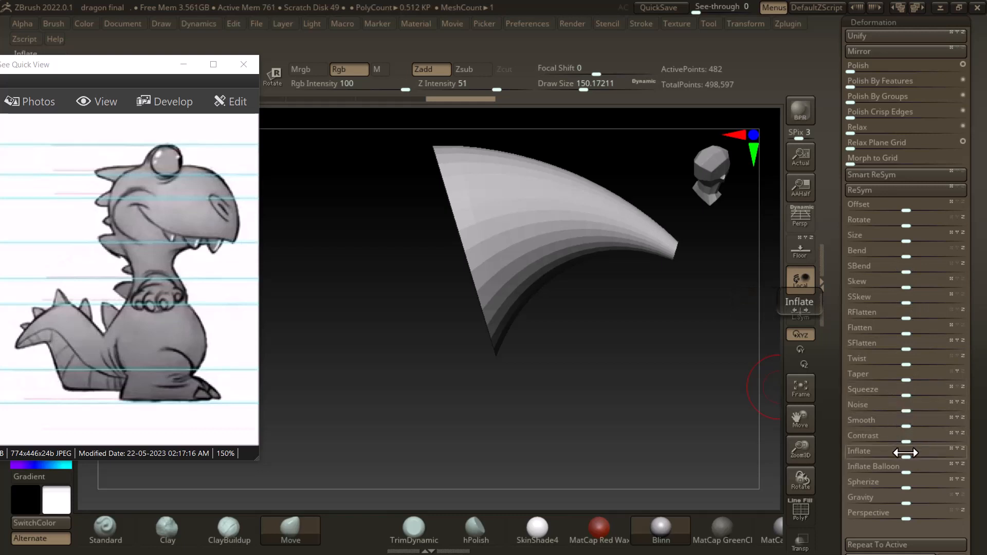
- Thicken the curved claw shape with Inflate and soften its edges with the Smooth deformation
left_click_drag(907, 456, 940, 456)
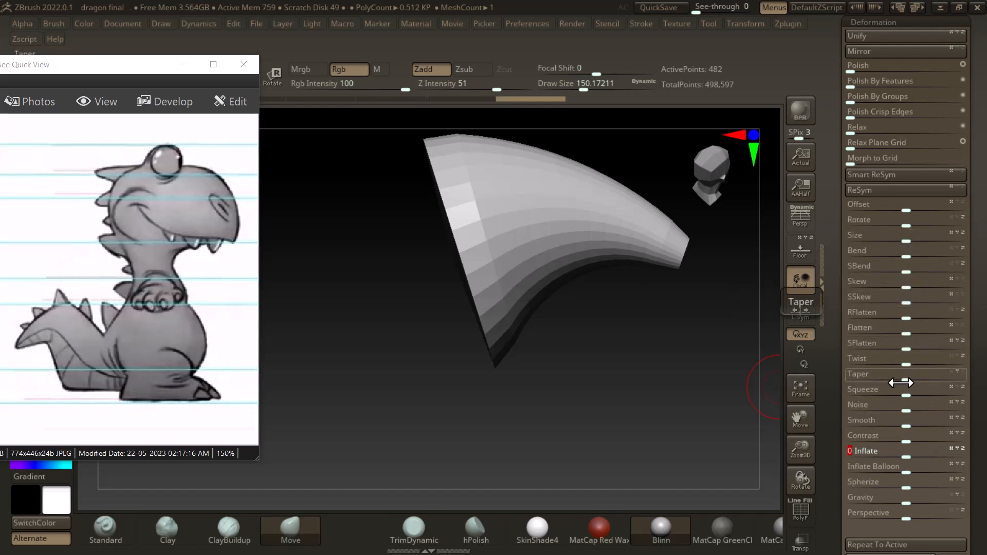
left_click_drag(906, 428, 972, 426)
left_click_drag(647, 396, 661, 406)
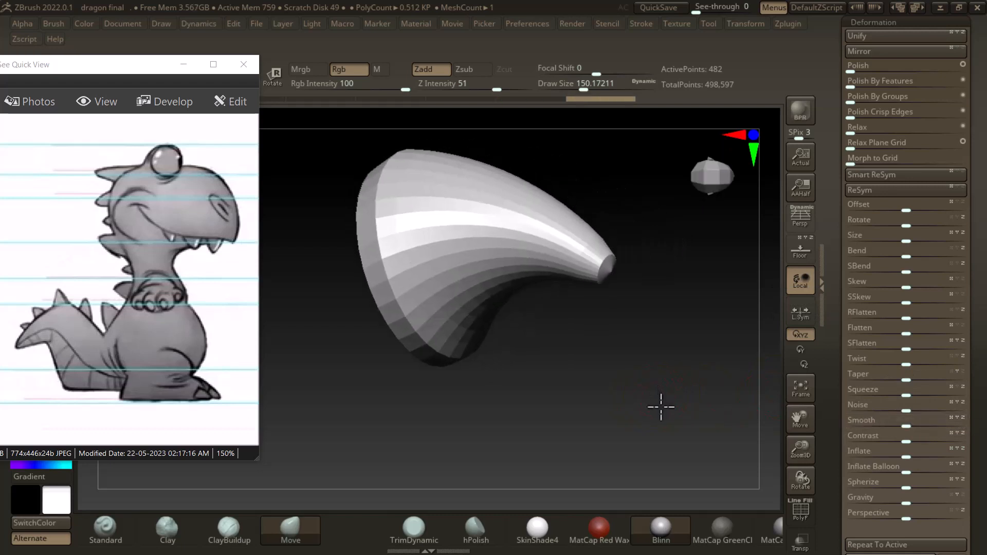
- Adjust the claw shape's curve slightly with SBend and round it into a fuller form with Spherize
left_click_drag(912, 272, 909, 273)
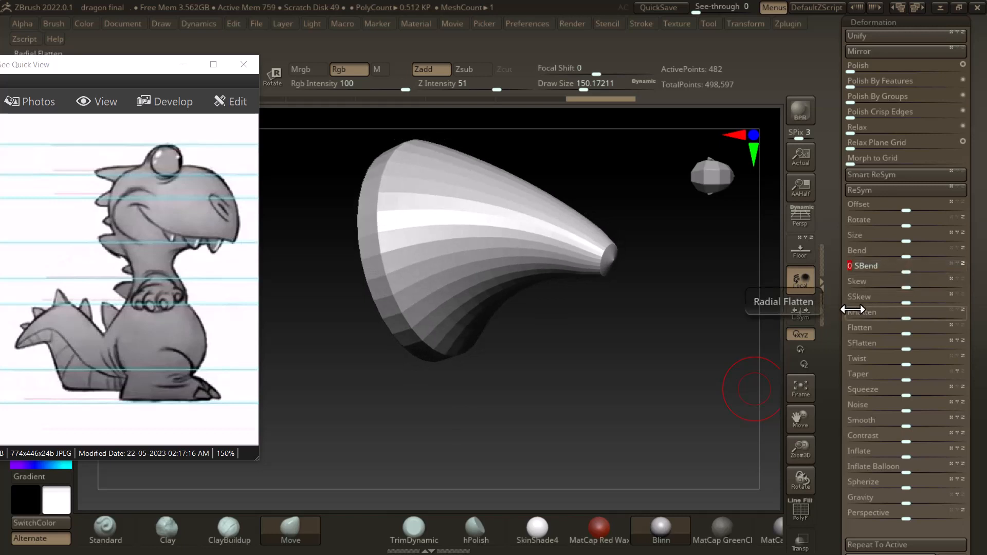
left_click_drag(904, 486, 940, 488)
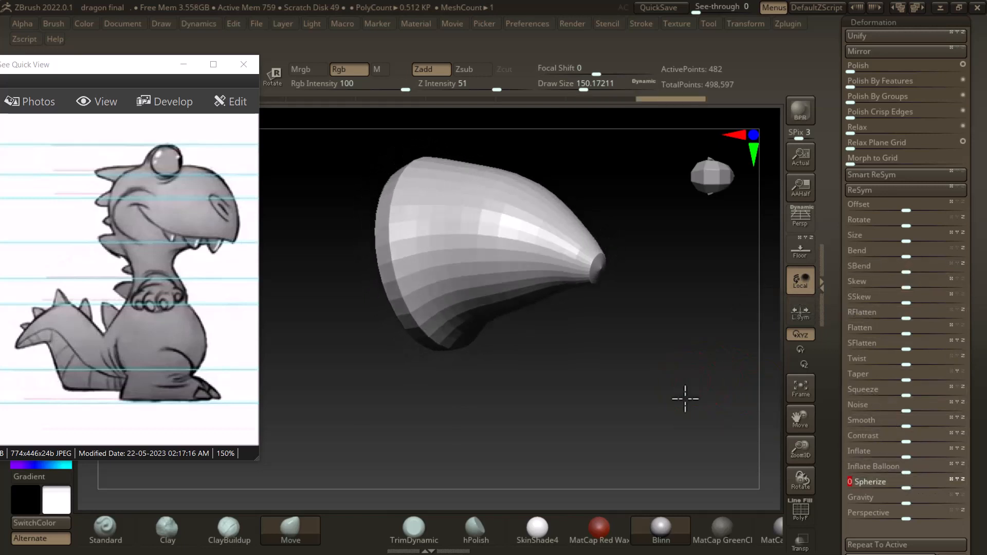
mouse_move(683, 399)
left_mouse_down()
mouse_move(652, 397)
mouse_move(738, 348)
mouse_move(728, 363)
mouse_move(624, 344)
left_mouse_up()
- Reveal the rest of the dragon and make the claw-shaped PM3D_Cylinder3D1_11 the active subtool with the Move brush
key("b")
key("m")
key("v")
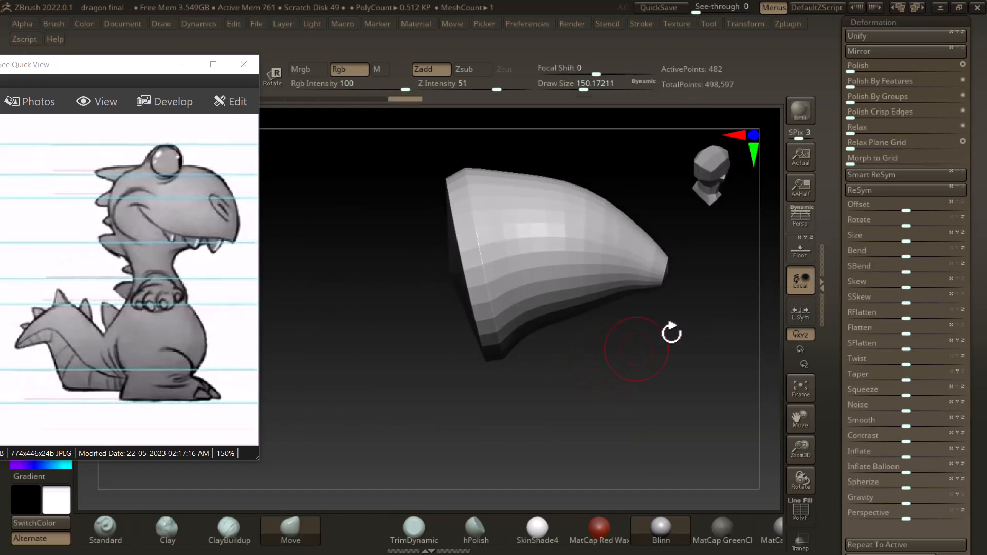
left_click_drag(838, 108, 839, 224)
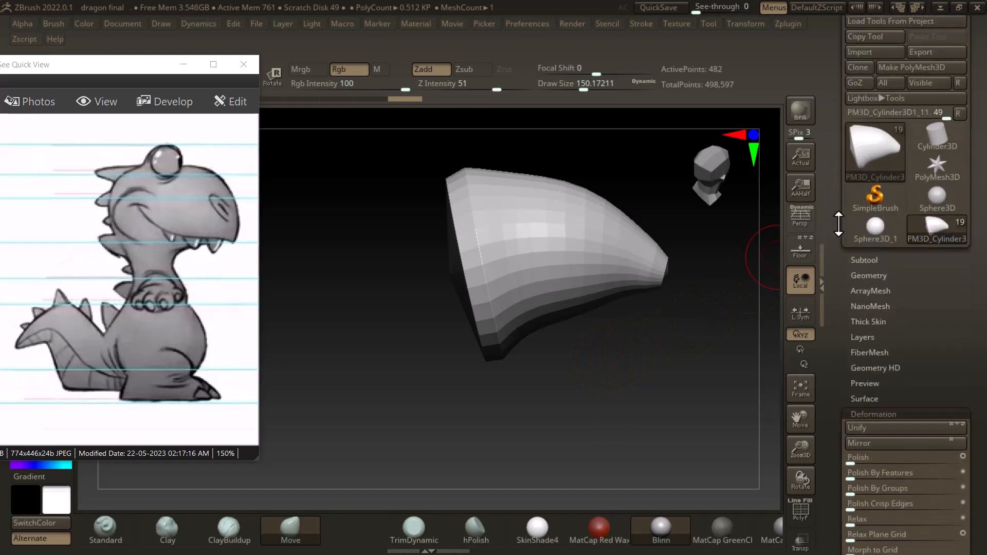
left_click(866, 276)
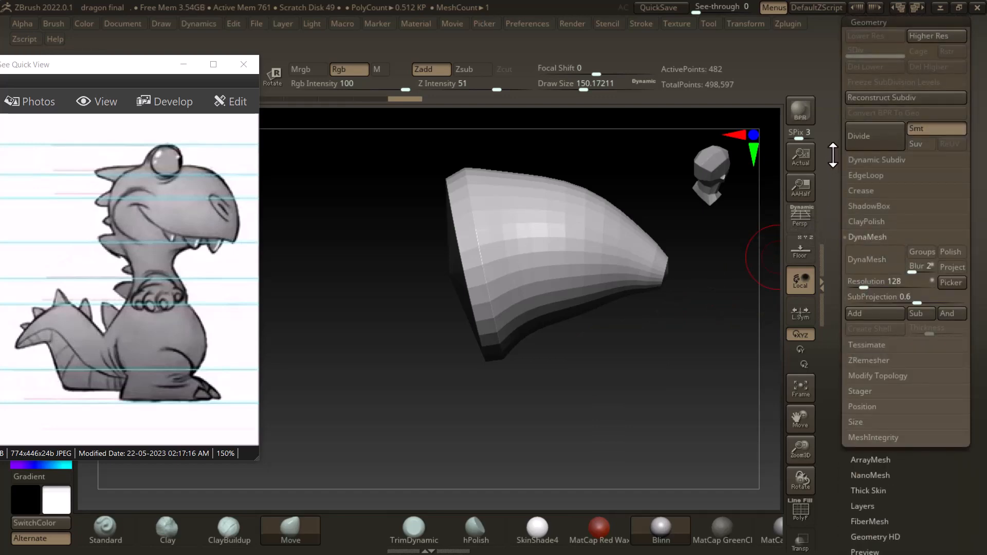
left_click_drag(867, 276, 874, 216)
left_click(869, 208)
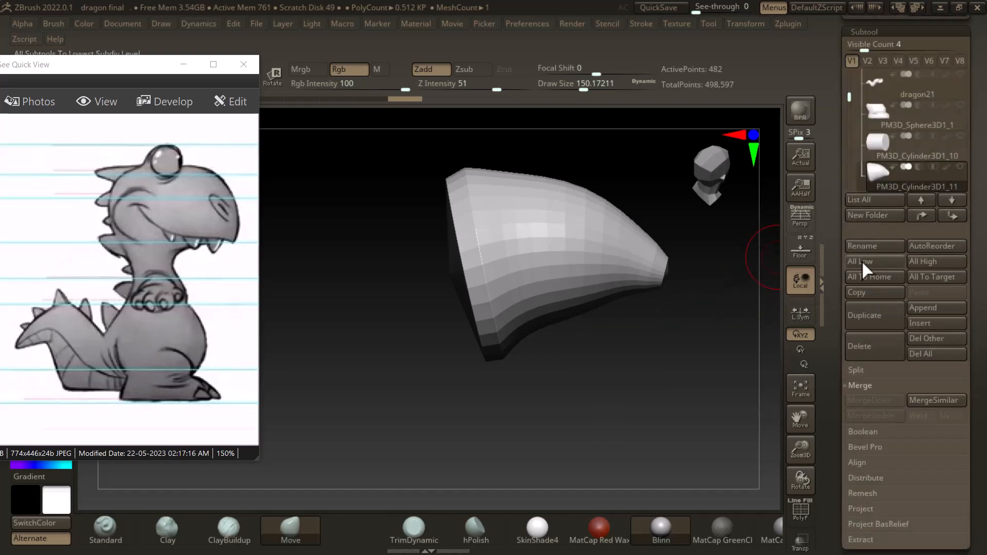
left_click(879, 154)
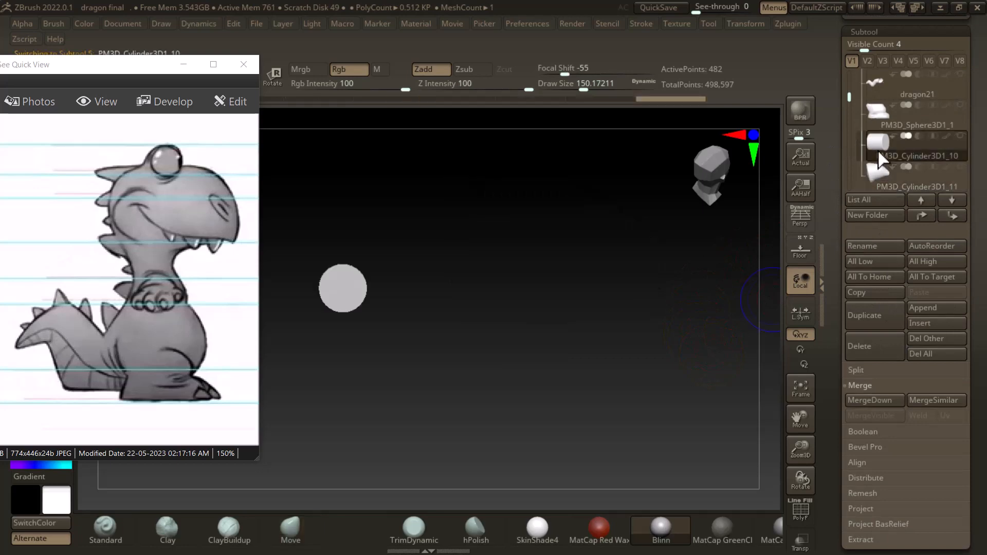
key("b")
key("m")
key("v")
mouse_move(658, 216)
left_mouse_down()
mouse_move(727, 496)
mouse_move(749, 429)
mouse_move(665, 452)
mouse_move(770, 403)
mouse_move(692, 388)
mouse_move(661, 401)
mouse_move(683, 434)
left_mouse_up()
mouse_move(596, 370)
left_mouse_down()
mouse_move(599, 379)
mouse_move(579, 377)
left_mouse_up()
left_click(493, 345, "alt")
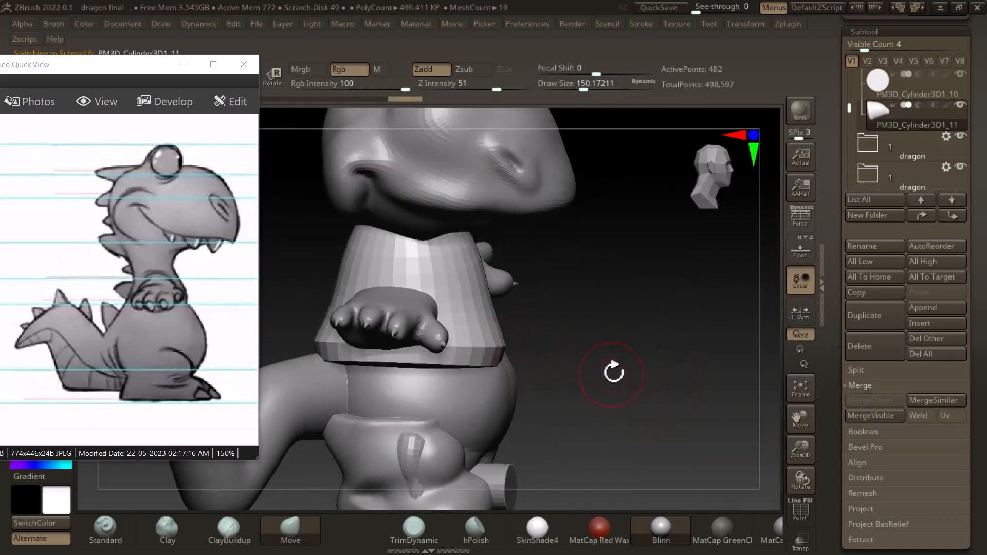
- Bring ZBrush back in front of the reference image and move the claw-shaped piece forward, clear of the dragon's body
key("alt+Tab")
left_click(208, 77)
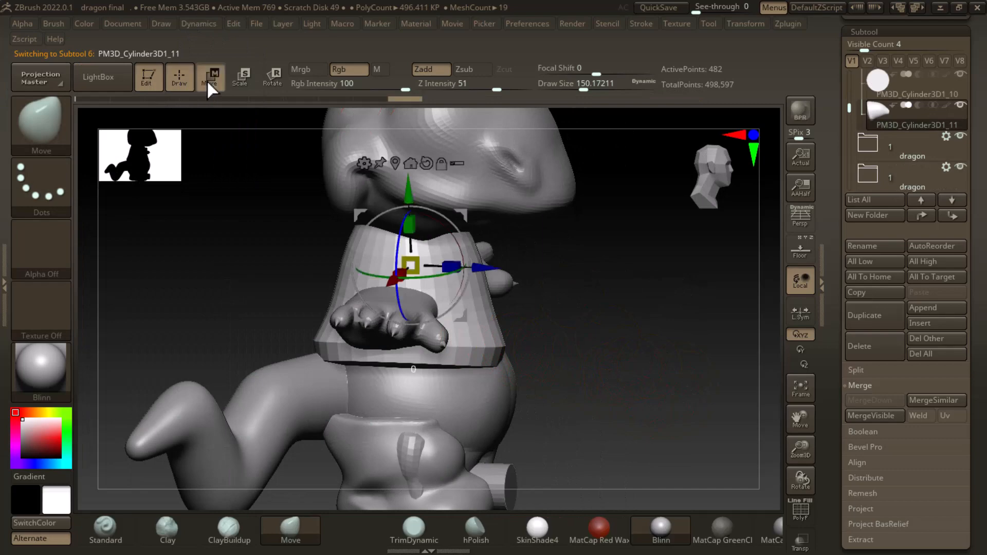
left_click_drag(485, 267, 711, 280)
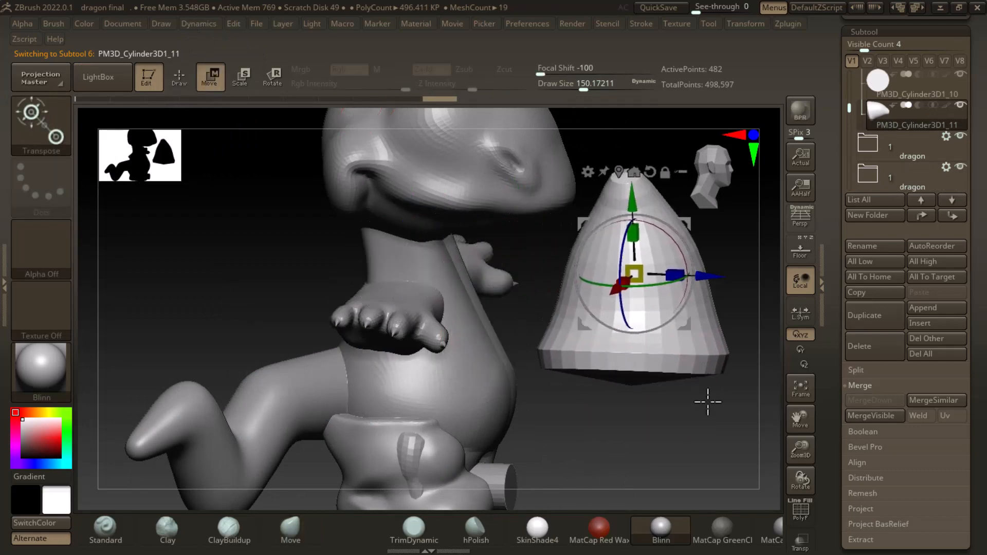
left_click_drag(704, 401, 720, 424)
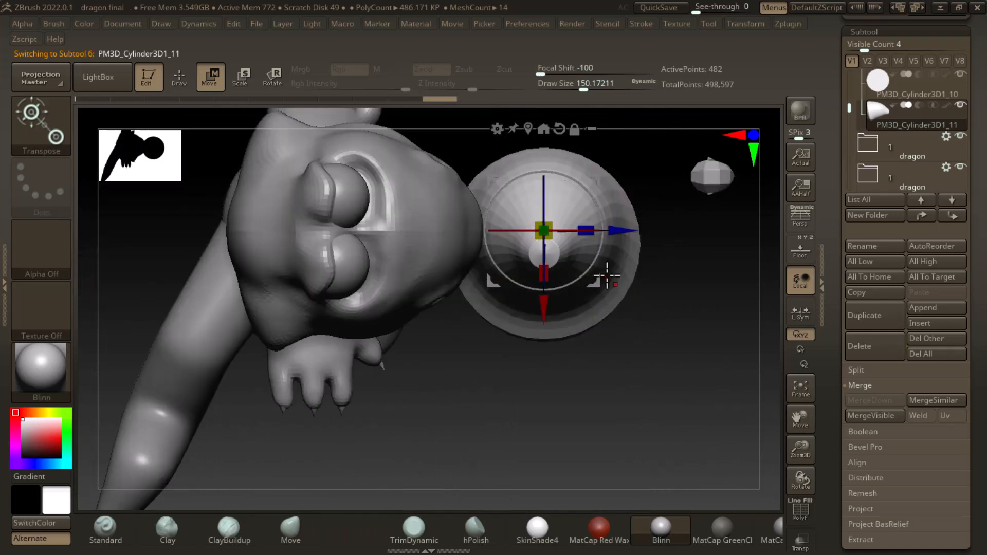
- Rotate the claw-shaped piece in the top and side views so its narrow tip points forward
left_click_drag(596, 254, 599, 167)
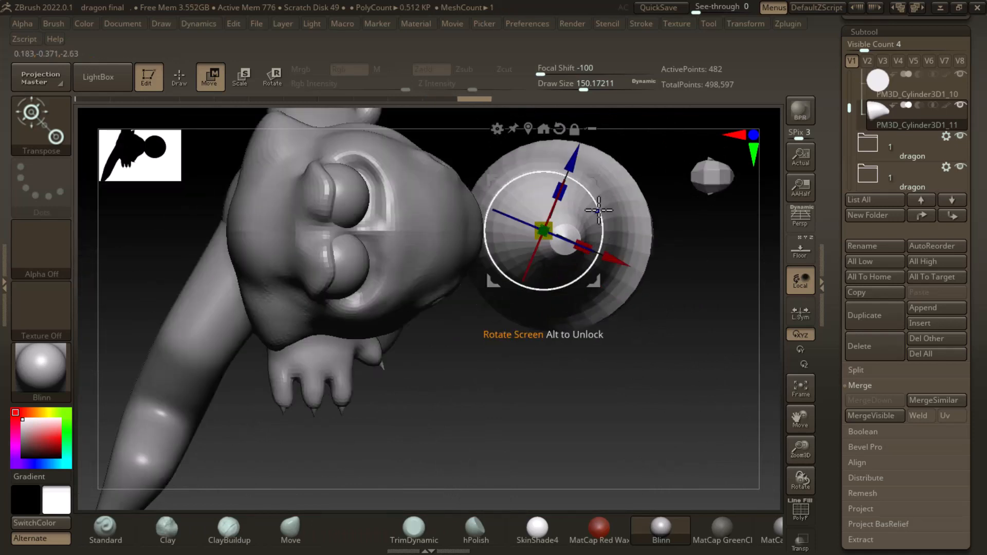
left_click_drag(599, 209, 594, 198)
left_click_drag(663, 267, 700, 363)
left_click_drag(592, 195, 623, 334)
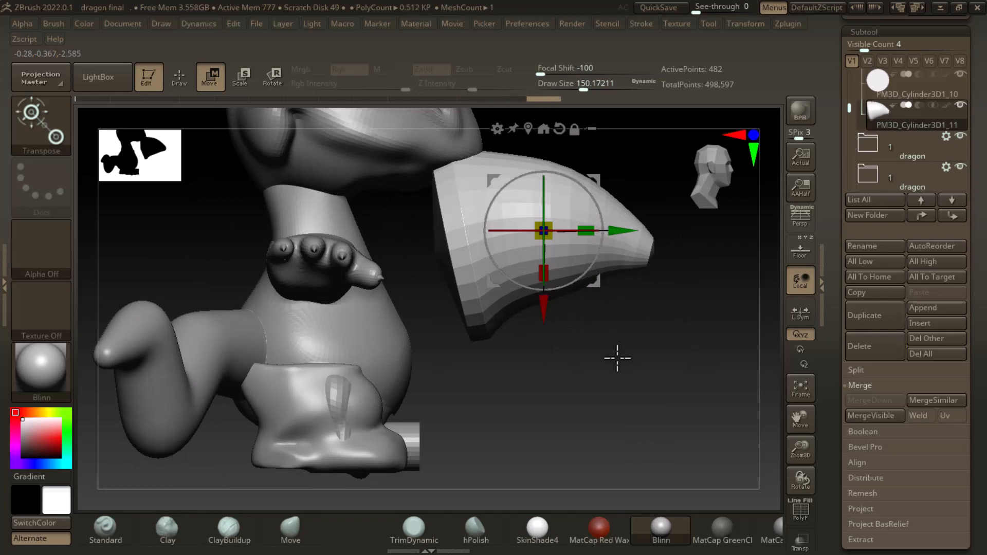
- Shrink the claw-shaped piece, tilt it slightly downward, and position it at the height of the dragon's foot
left_click_drag(604, 252, 472, 548)
left_click_drag(588, 454, 617, 353, "alt")
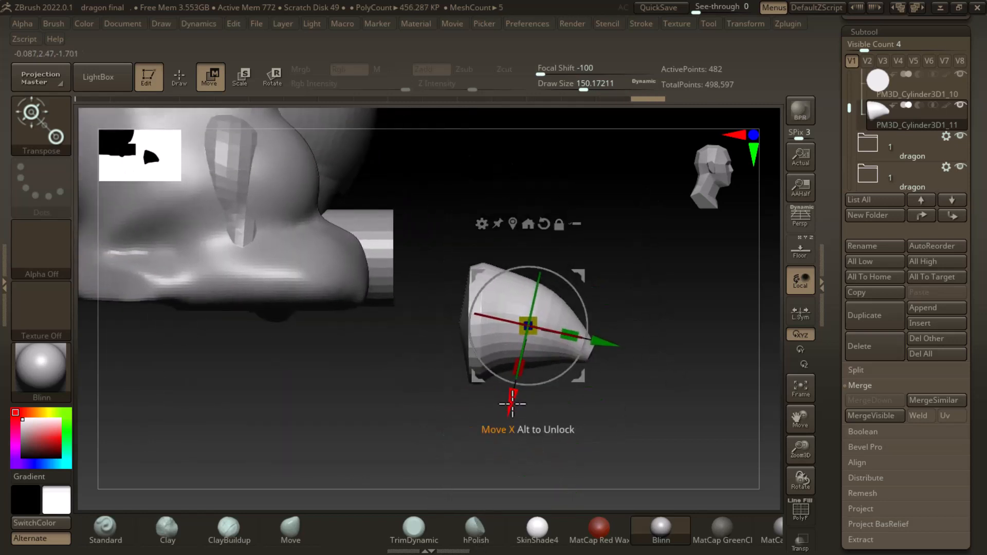
left_click_drag(512, 403, 507, 353)
left_click_drag(612, 302, 695, 358)
- Show the floor reference images and align the claw-shaped toe with the foot and the plain cylinder in the front view
left_click(805, 256)
left_click_drag(584, 247, 512, 248)
left_click_drag(434, 326, 434, 348)
left_click_drag(521, 265, 513, 266)
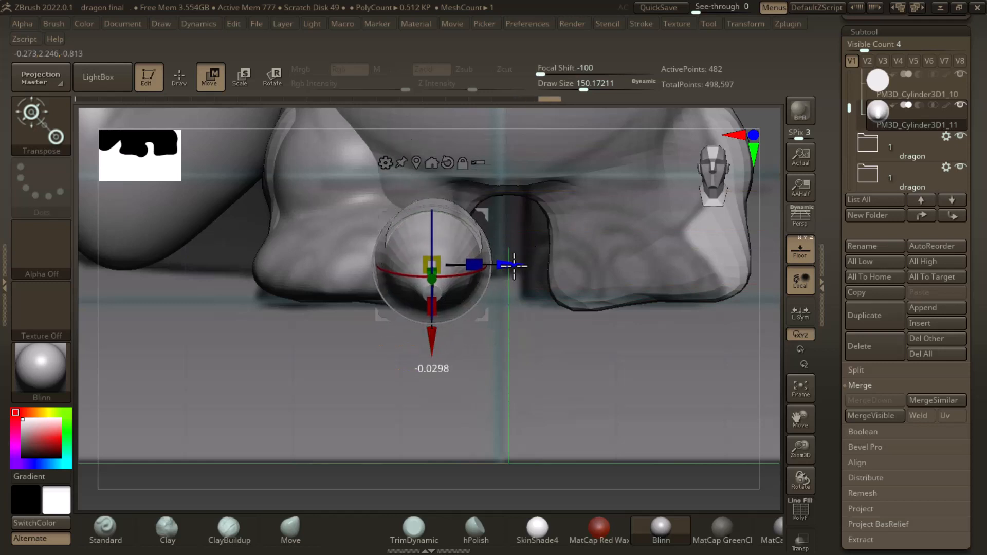
- Delete the plain cylinder subtool PM3D_Cylinder3D1_10
left_click(887, 98)
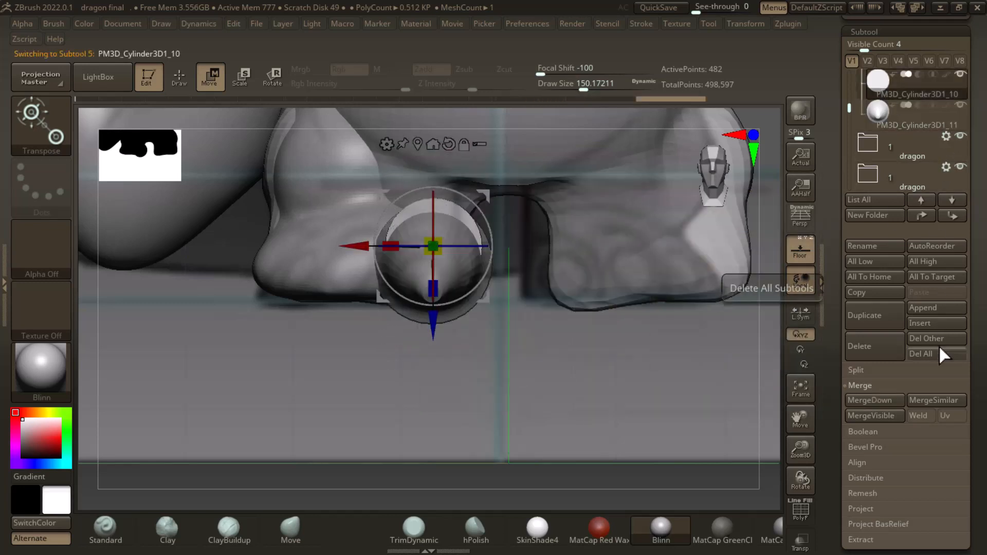
left_click(880, 350)
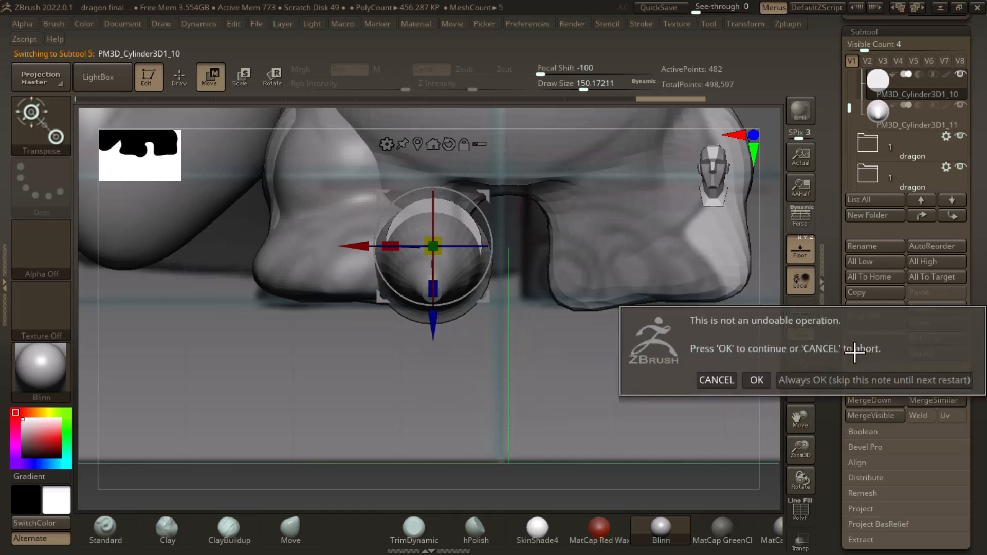
left_click(754, 379)
- Move the toe back into the front of the foot in the side view, raise it slightly, and isolate it
left_click_drag(670, 358, 249, 98)
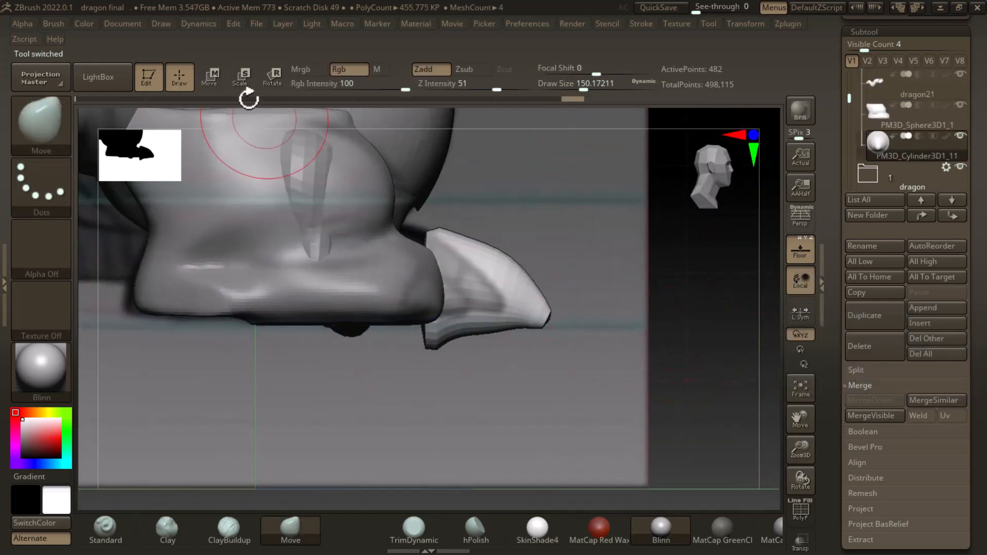
left_click(216, 78)
left_click_drag(558, 305, 515, 280)
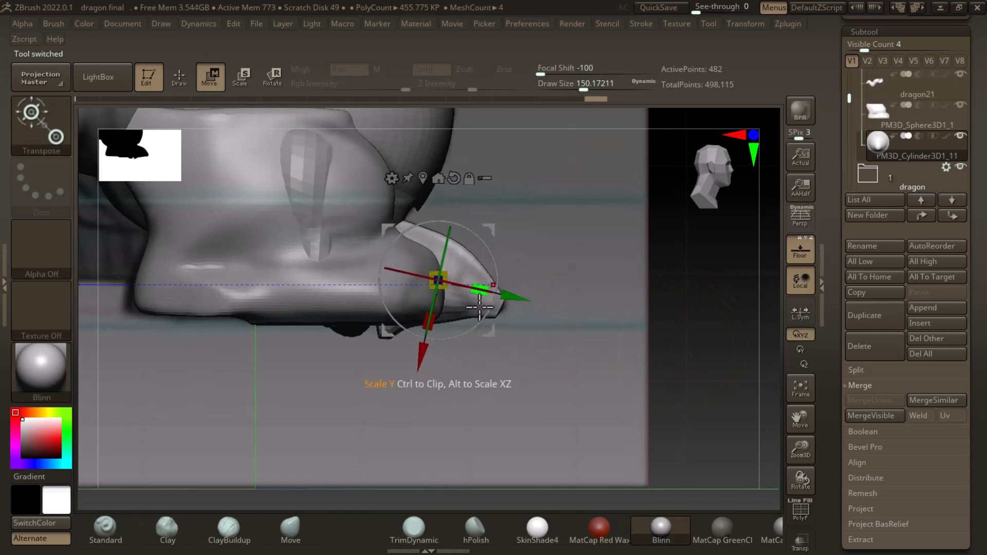
left_click_drag(425, 358, 427, 352)
left_click_drag(444, 274, 450, 278)
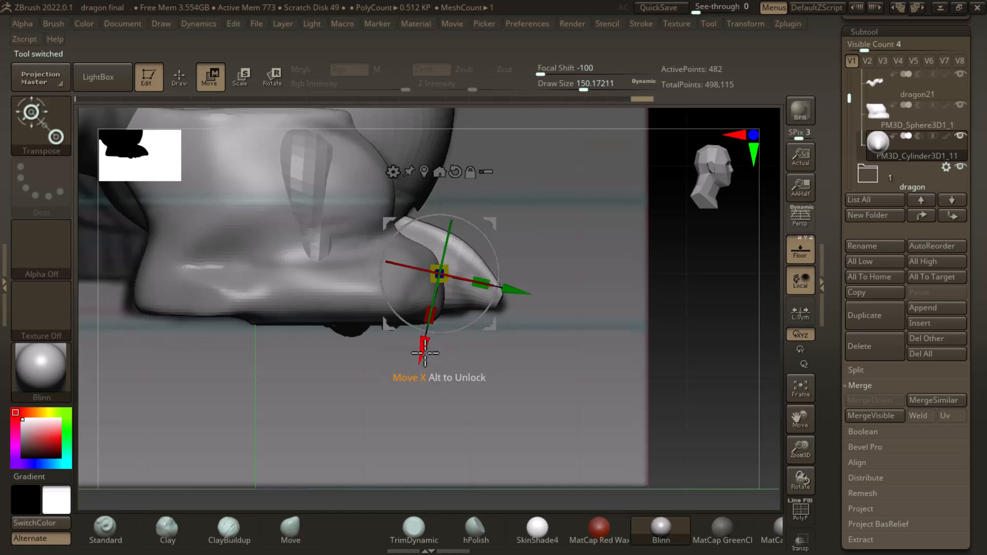
left_click(880, 154)
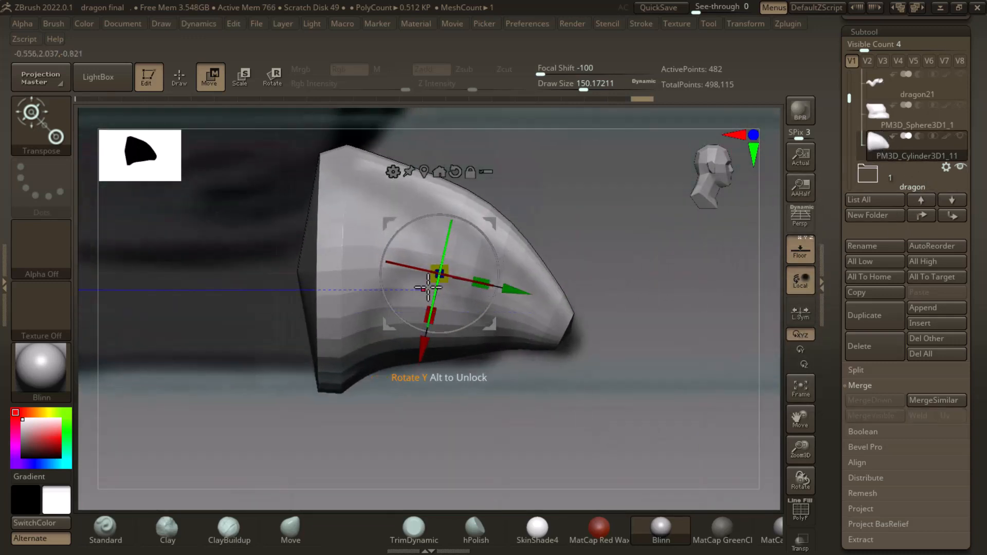
- Shrink the toe slightly, shift it forward, and reshape its underside and lower base edge with the Move brush
left_click_drag(445, 270, 442, 272)
left_click_drag(510, 293, 515, 294)
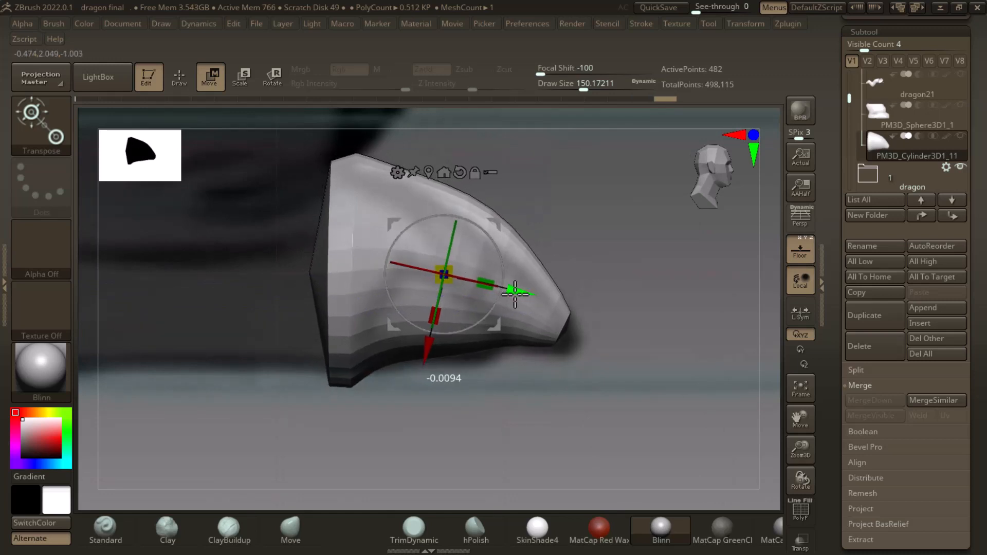
key("q")
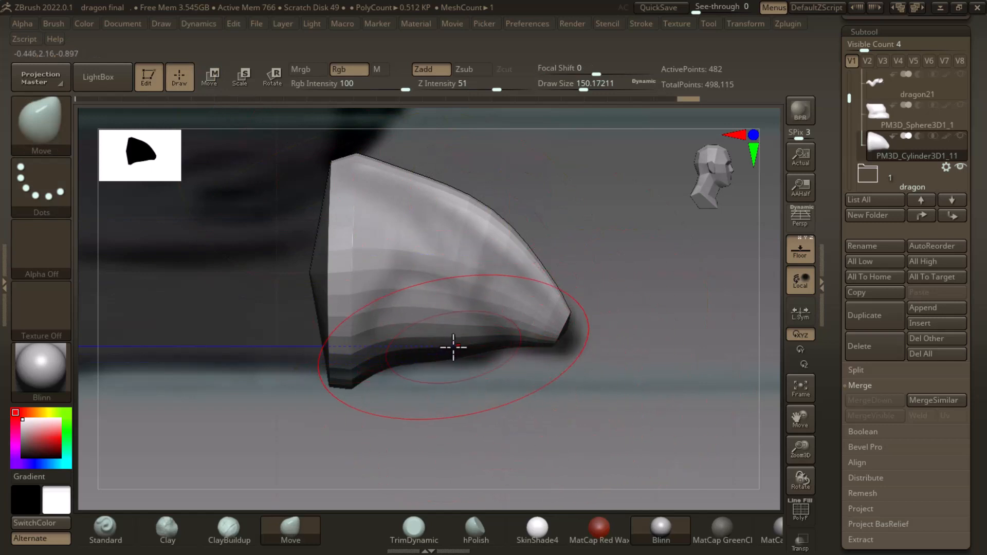
left_click_drag(443, 350, 435, 357)
key("bracketleft")
key("bracketleft")
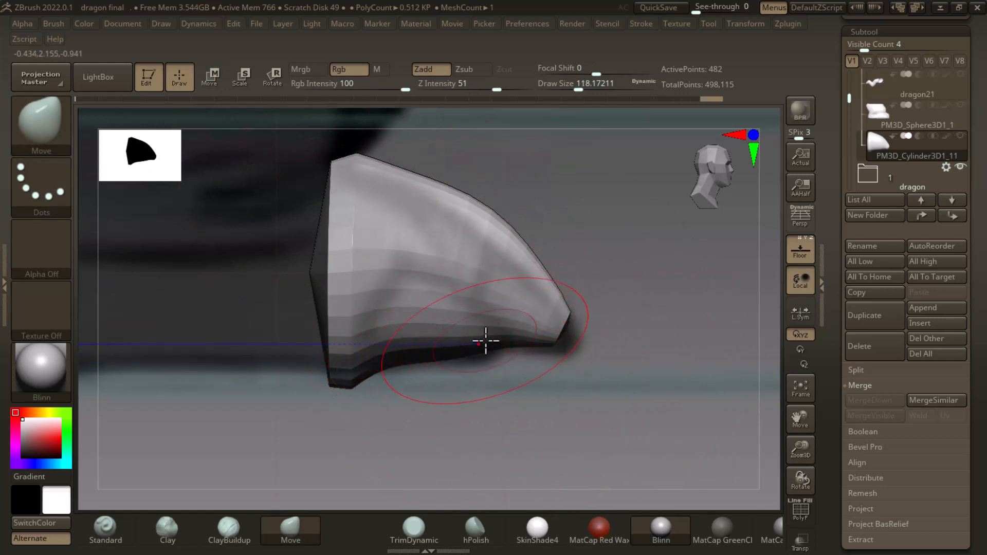
key("bracketleft")
left_click_drag(491, 342, 474, 351)
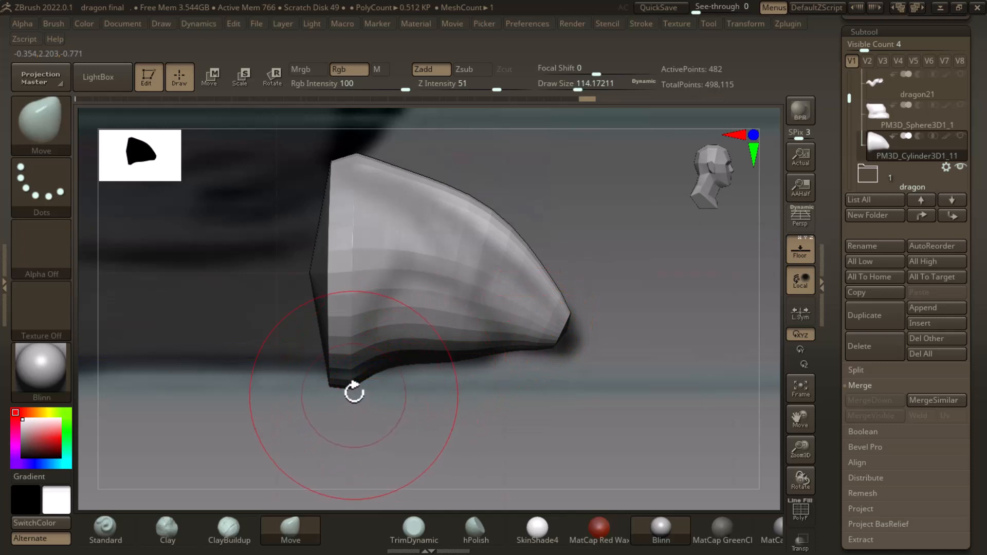
left_click_drag(341, 379, 454, 392)
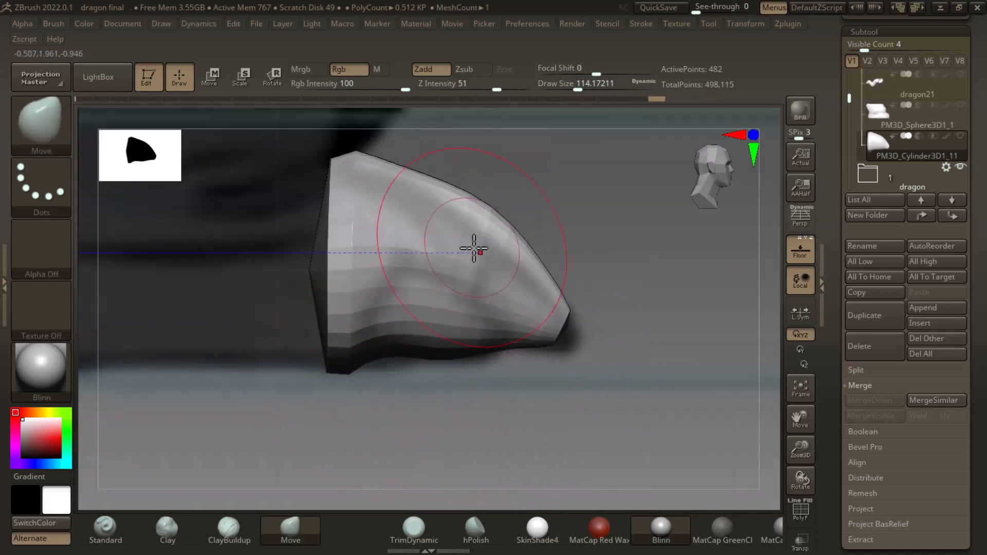
key("bracketright")
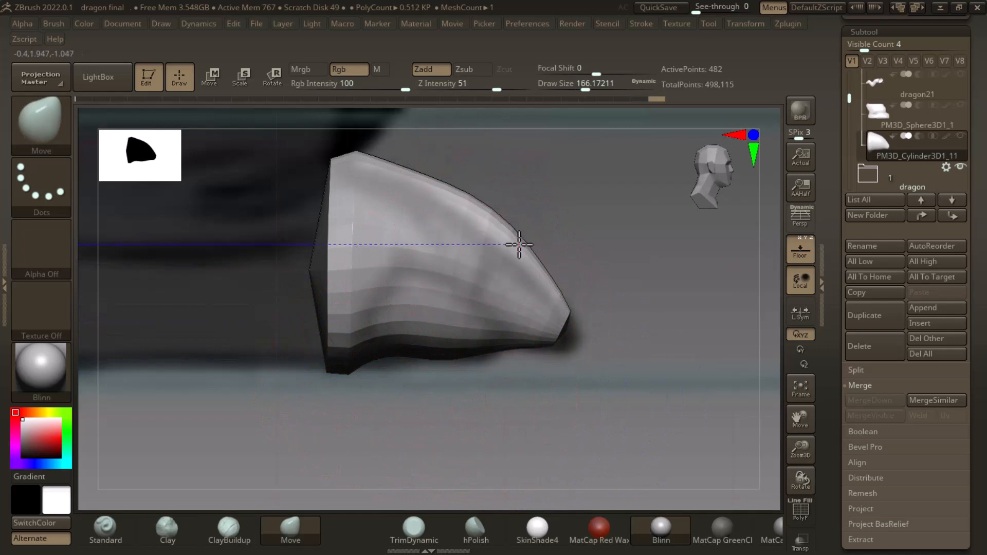
mouse_move(452, 198)
left_mouse_down()
mouse_move(683, 370)
mouse_move(661, 399)
mouse_move(690, 412)
mouse_move(555, 337)
mouse_move(491, 375)
left_mouse_up()
- Duplicate the toe, place the copy beside the original, scale it down, and shift it back and down to ground level
left_click(209, 76)
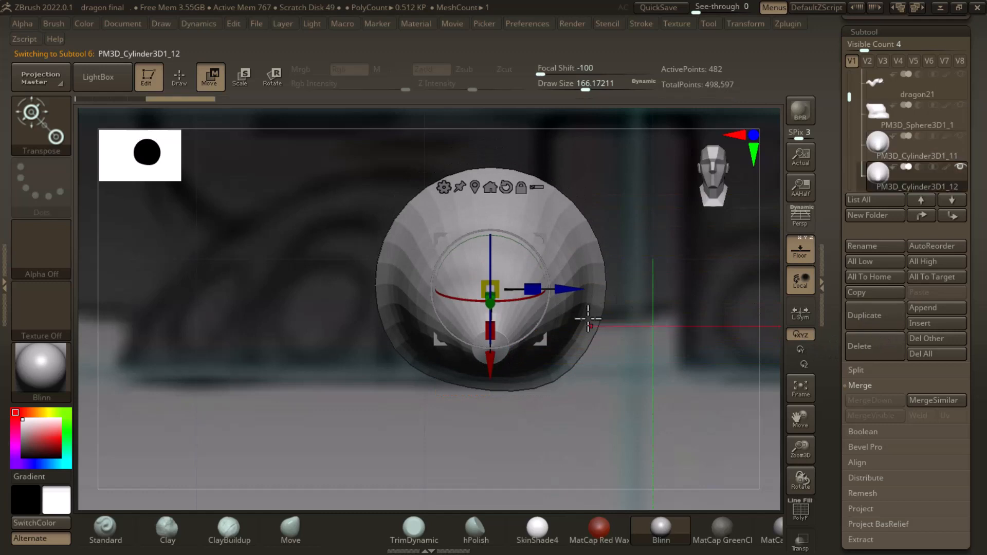
left_click_drag(578, 290, 408, 301)
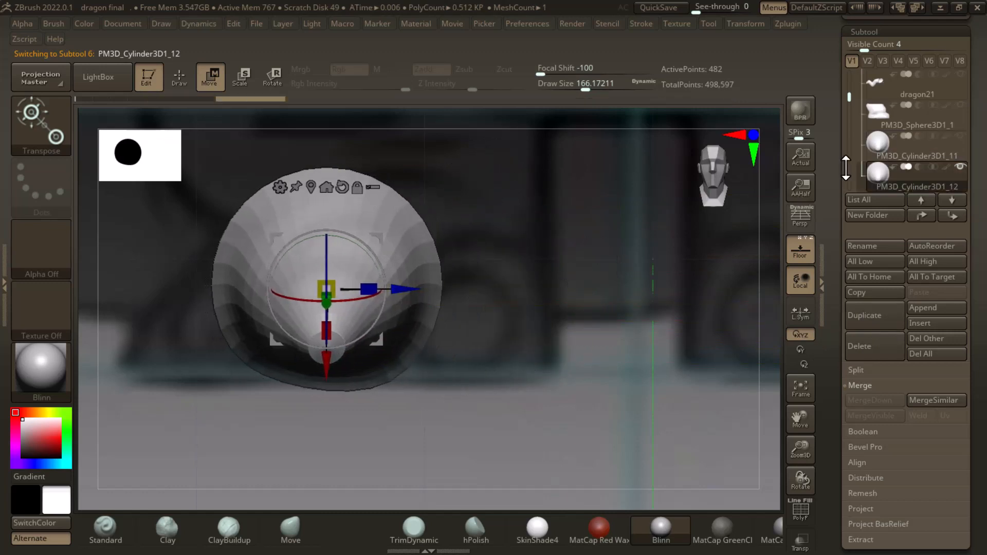
left_click(959, 137)
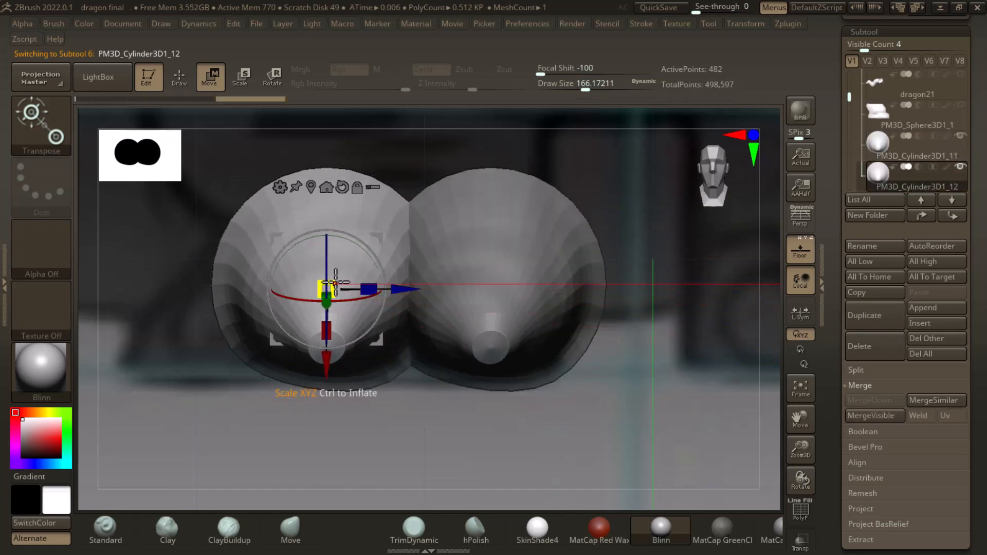
left_click_drag(334, 285, 321, 301)
left_click_drag(653, 388, 705, 383)
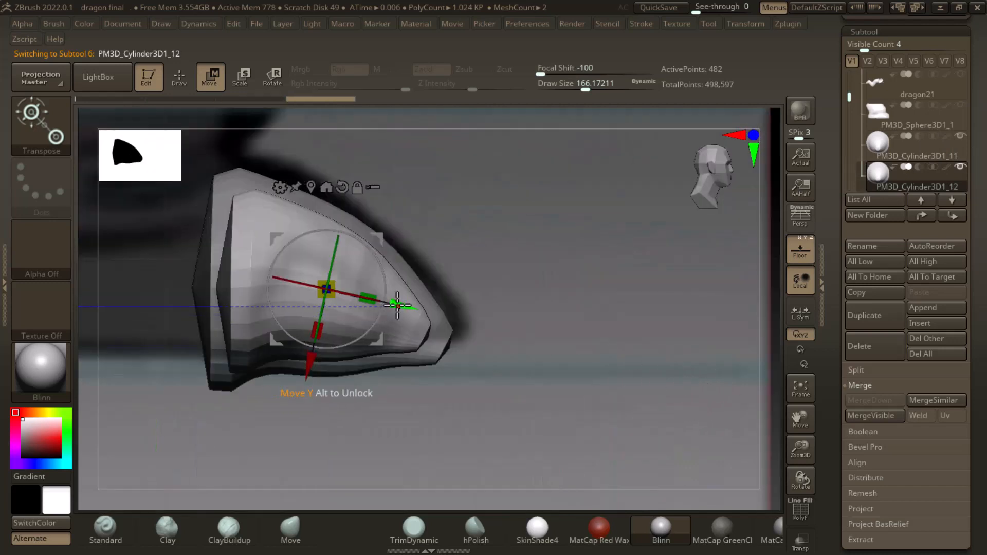
left_click_drag(397, 304, 378, 310)
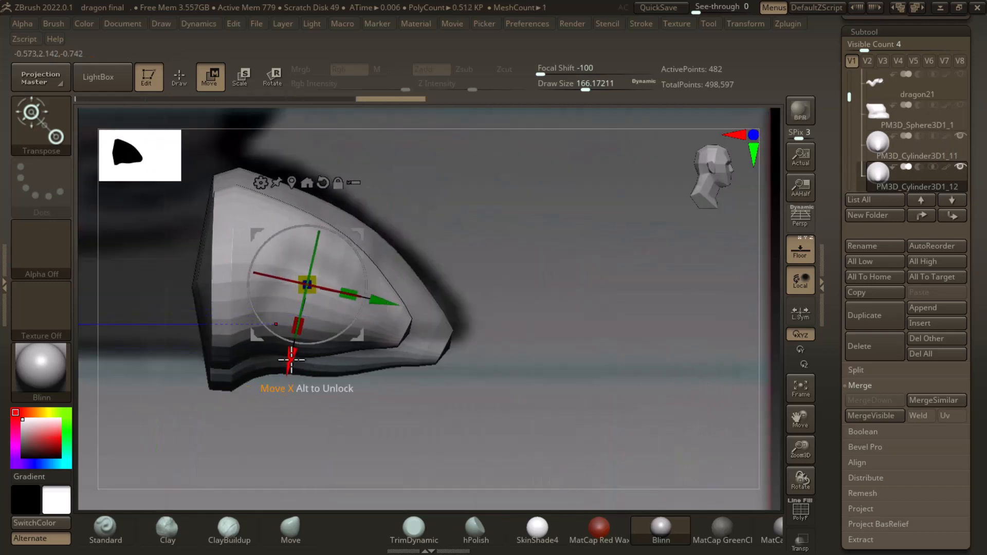
left_click_drag(288, 359, 288, 368)
left_click_drag(418, 350, 641, 391)
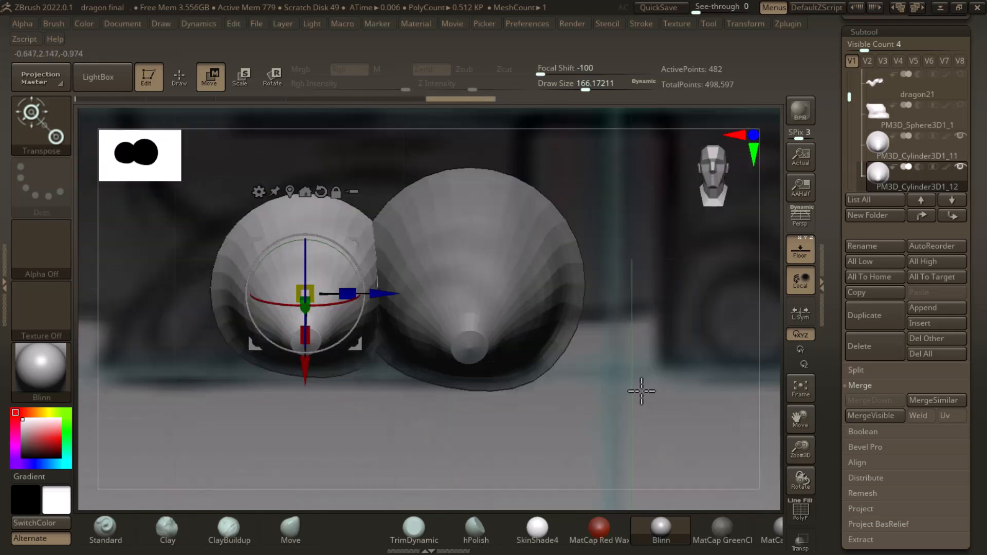
- Duplicate the smaller toe as a third toe on the outer side, set it farther back, and lower it to ground level
left_click(865, 313)
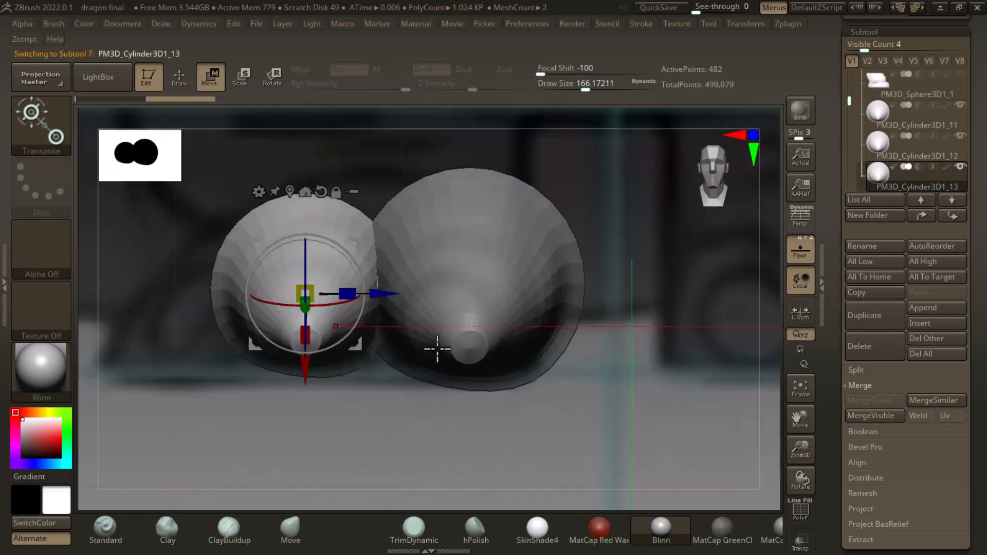
left_click_drag(389, 299, 293, 322)
left_click_drag(631, 429, 655, 416)
left_click_drag(593, 394, 761, 388, "alt")
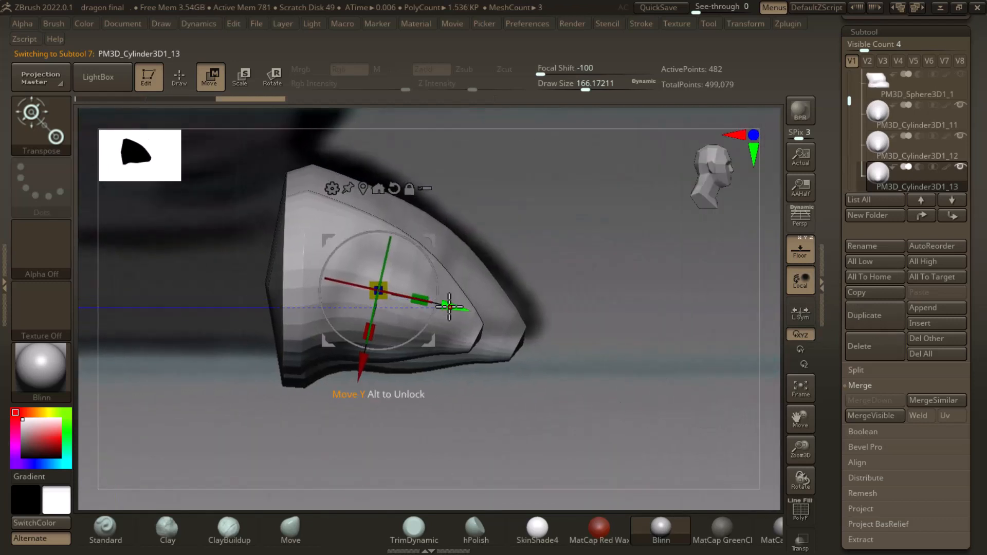
left_click_drag(450, 307, 402, 310)
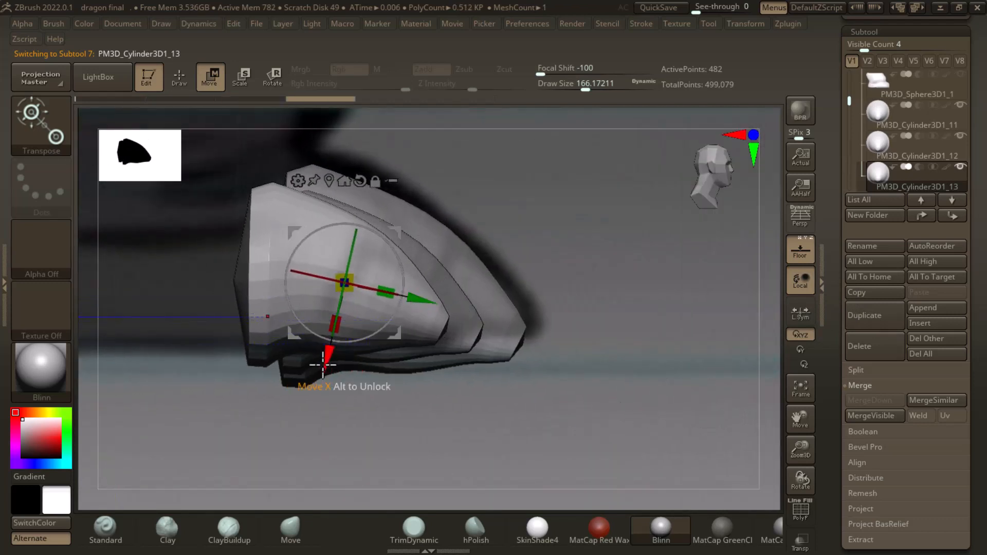
left_click_drag(322, 365, 324, 376)
left_click_drag(625, 410, 684, 422)
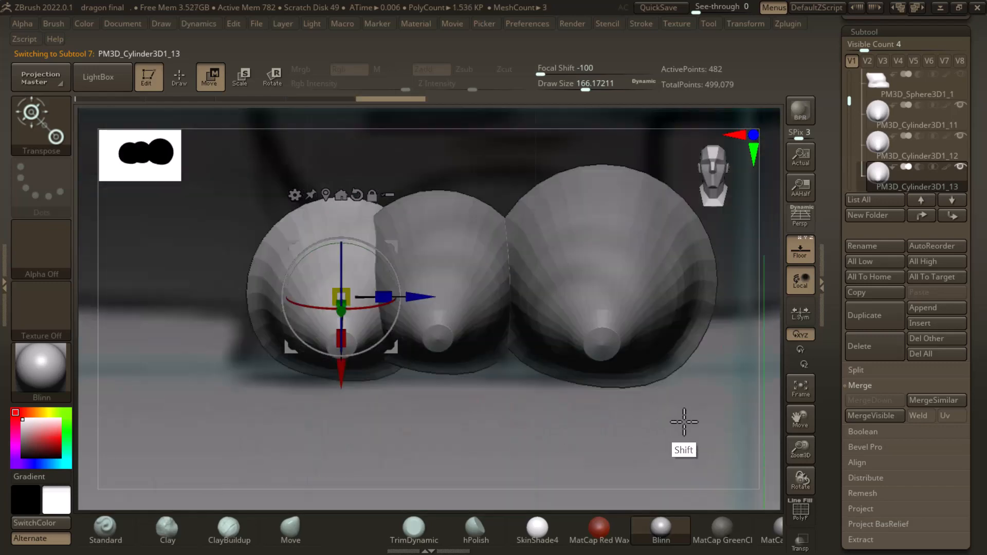
left_click_drag(430, 302, 424, 302)
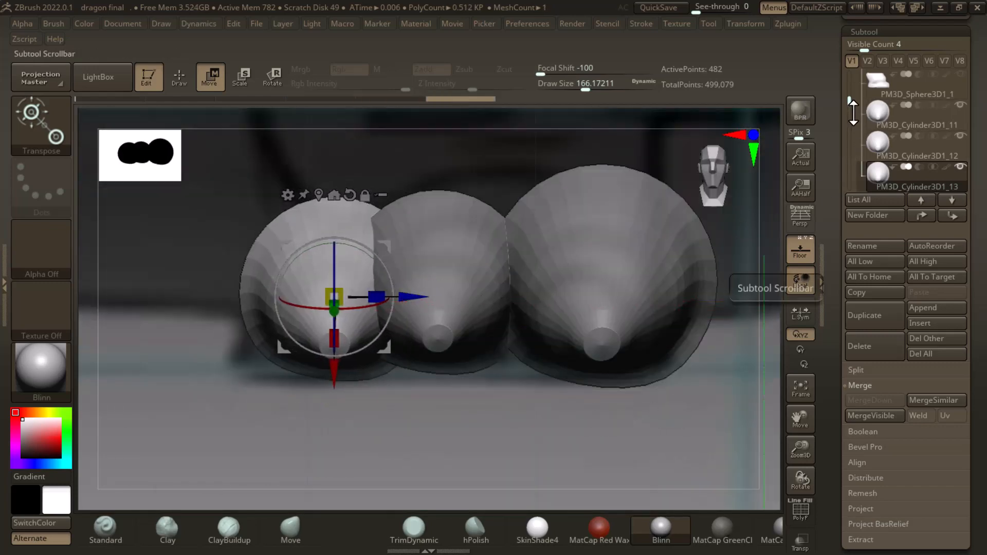
- Merge the three toe subtools into one, starting from PM3D_Cylinder3D1_11
mouse_move(925, 114)
left_click(878, 139)
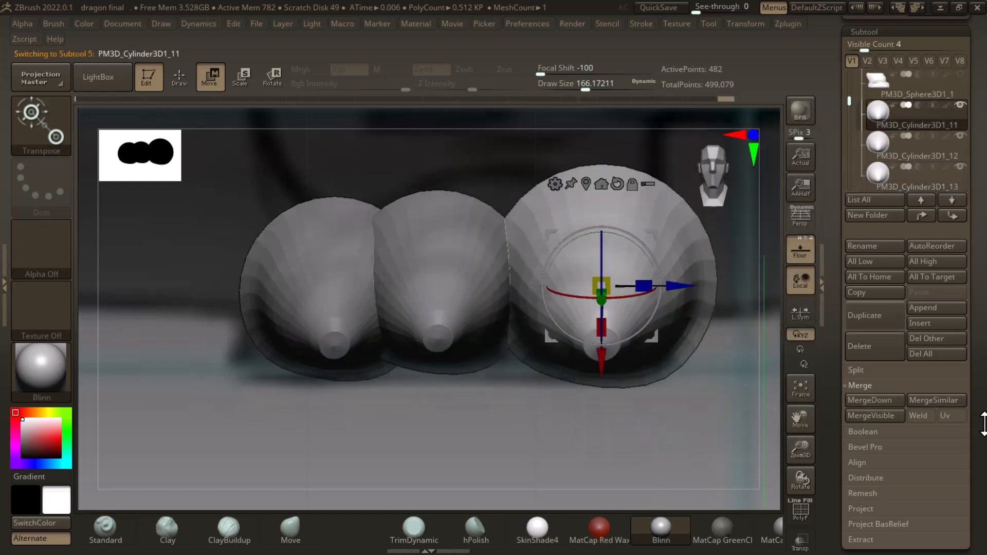
left_click(894, 402)
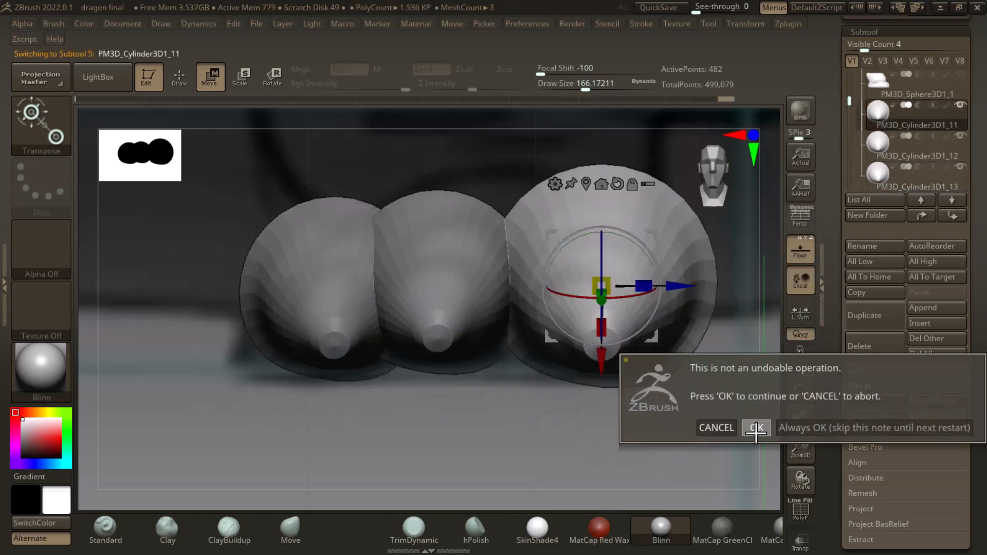
left_click(756, 428)
left_click(874, 402)
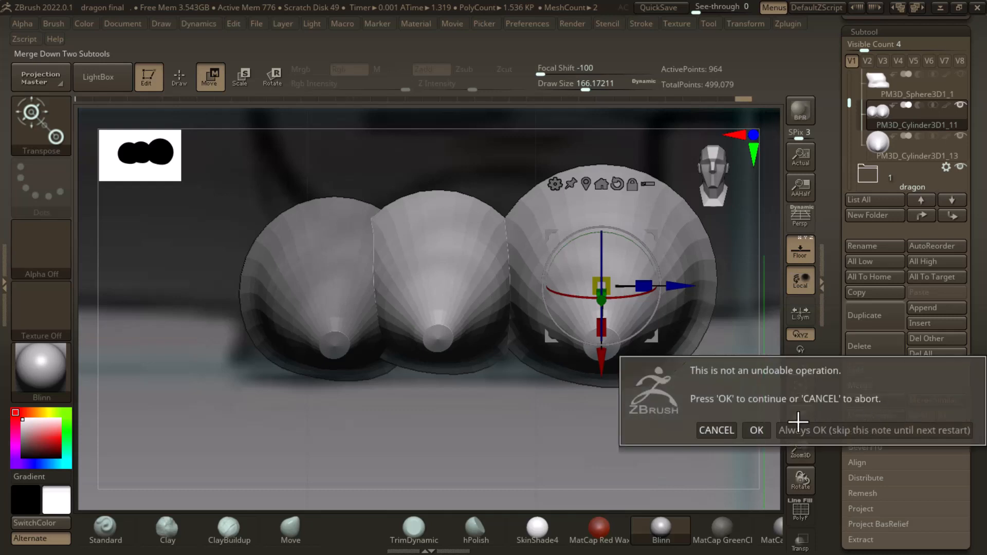
left_click(756, 430)
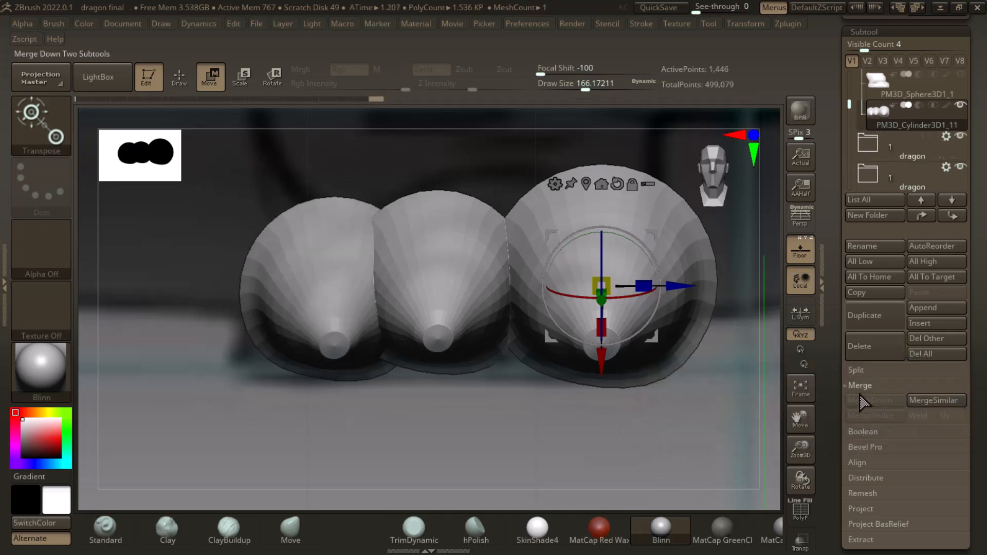
- Fuse the merged toes into a single mesh with DynaMesh at resolution 128
left_click_drag(837, 389, 847, 316)
left_click(869, 411)
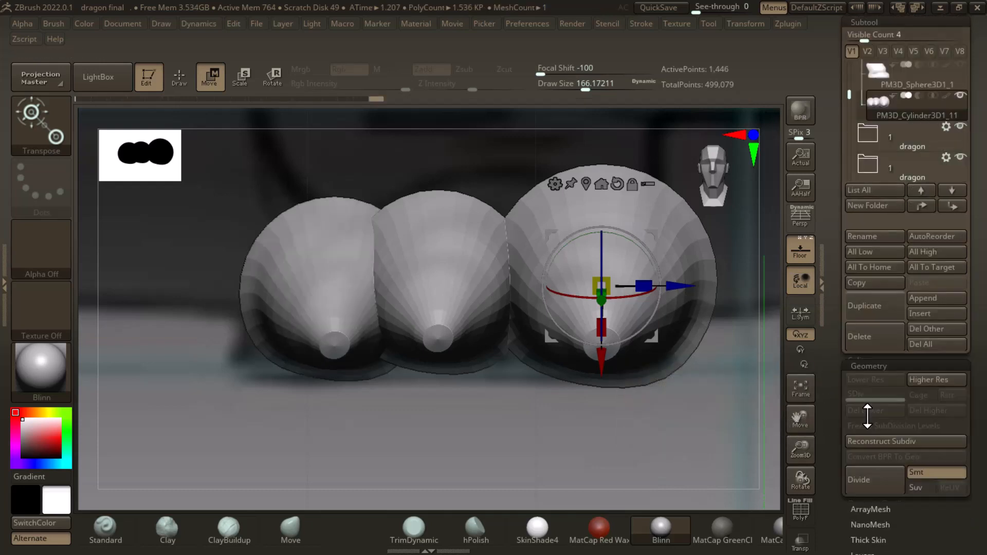
left_click(876, 277)
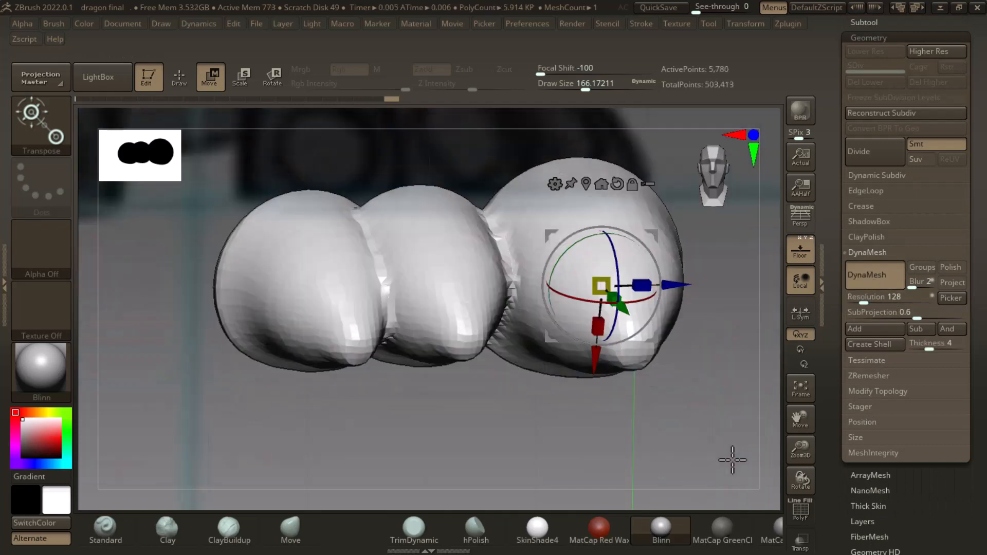
- Smooth the seams between the toes and the rear edges of the fused toe mesh
left_click_drag(729, 459, 570, 354)
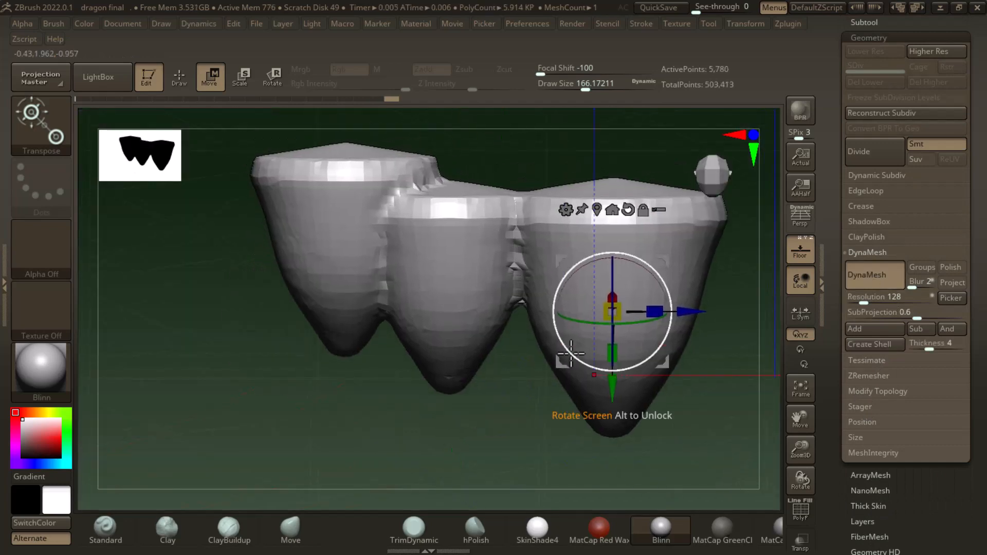
left_click(179, 77)
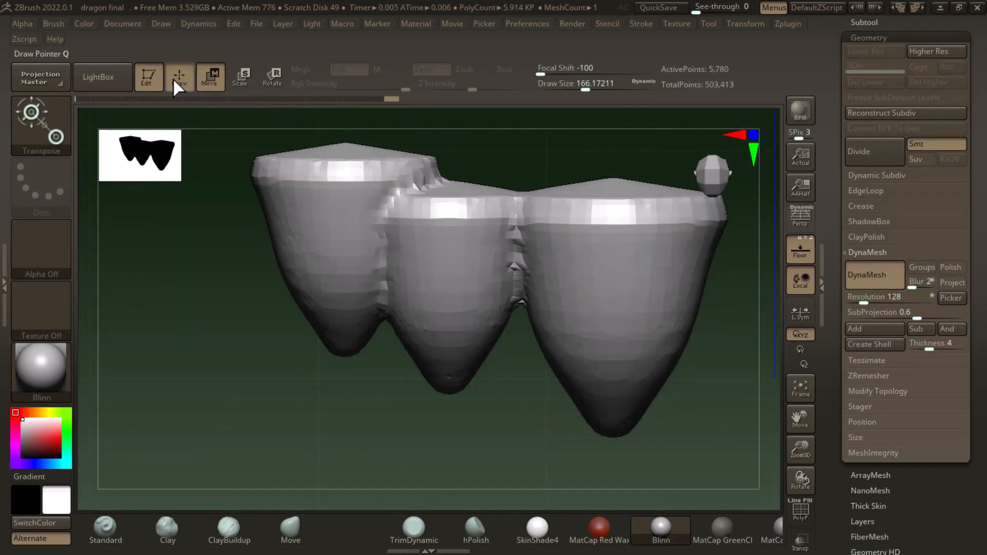
left_click_drag(524, 269, 264, 177, "shift")
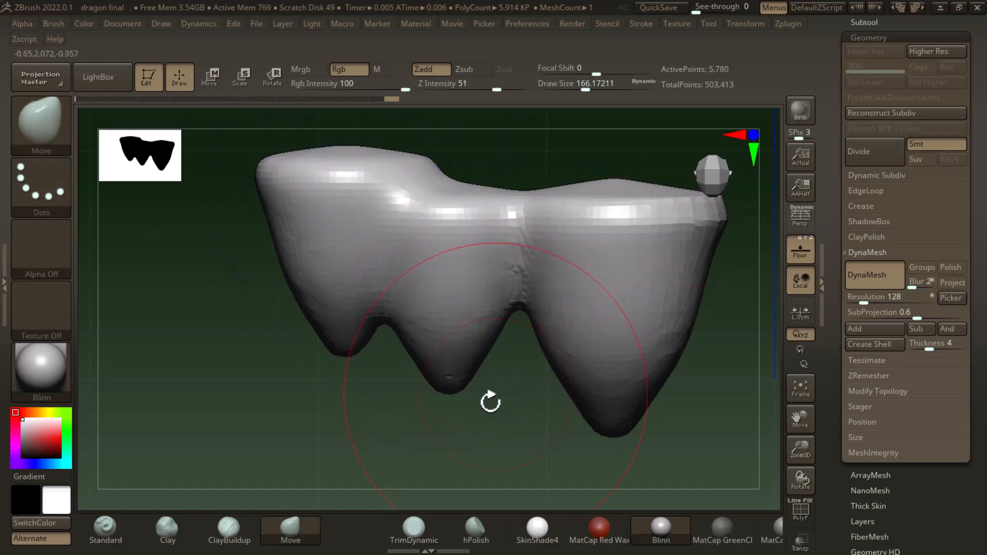
mouse_move(489, 401)
left_mouse_down()
mouse_move(505, 308)
mouse_move(508, 378)
mouse_move(524, 360)
left_mouse_up()
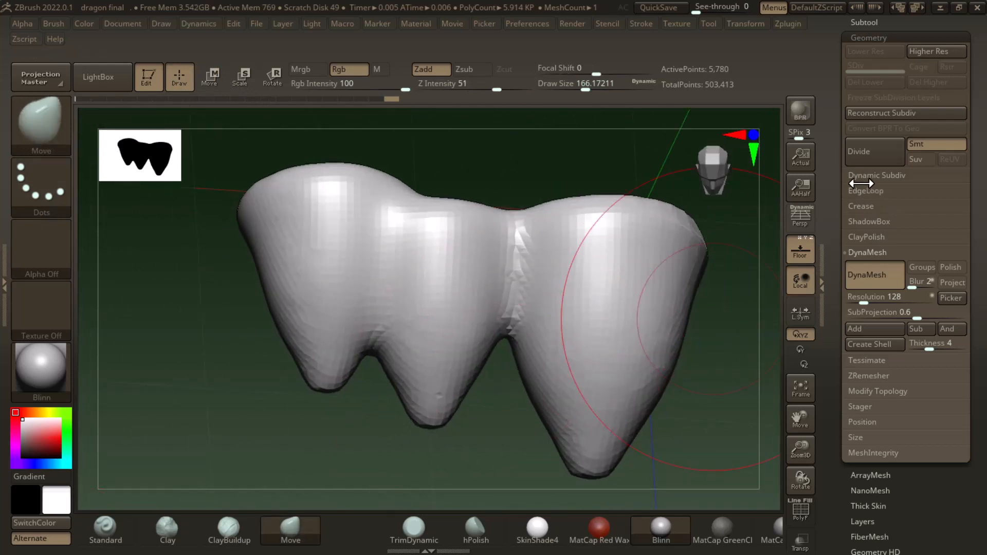
- Select the foot subtool PM3D_Sphere3D1_1 and push its front edge back between the toes with the Move brush
left_click_drag(837, 165, 843, 359)
left_click(876, 235)
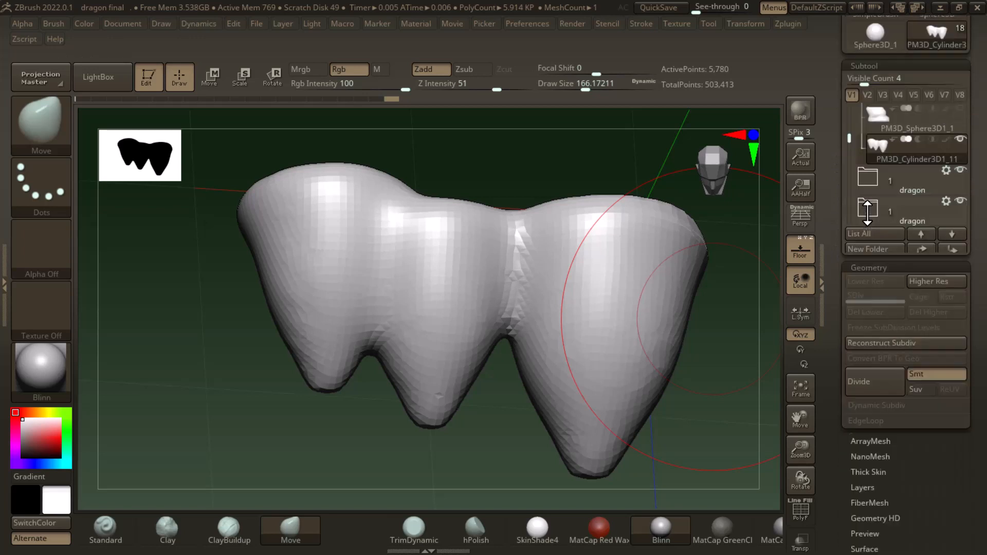
left_click(876, 92)
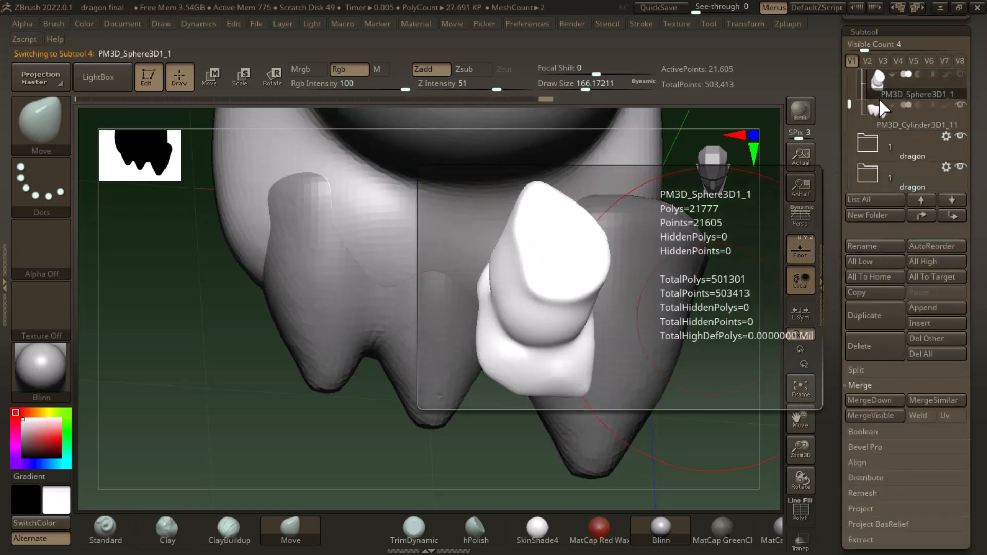
mouse_move(701, 441)
left_mouse_down()
mouse_move(711, 408)
mouse_move(713, 435)
mouse_move(734, 447)
mouse_move(652, 439)
left_mouse_up()
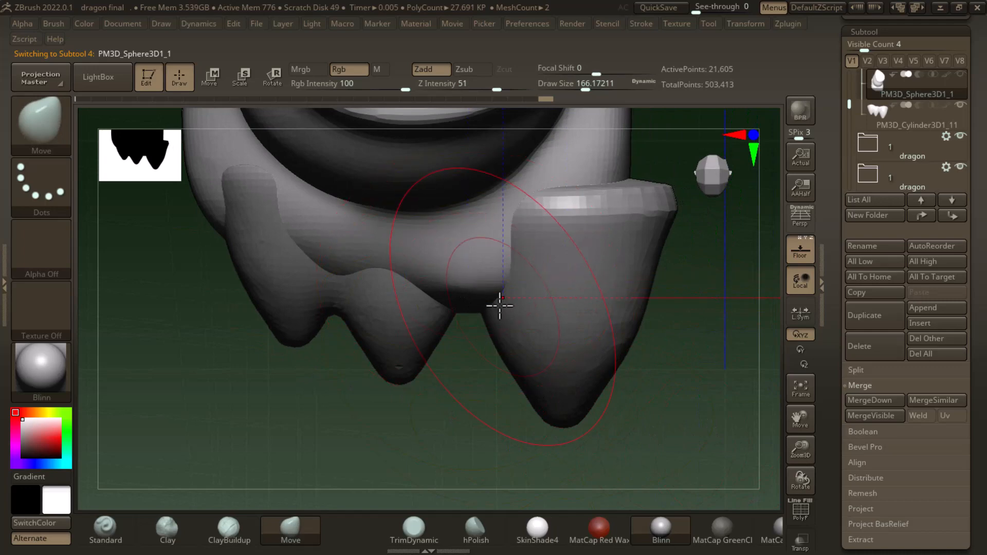
mouse_move(477, 293)
left_mouse_down()
mouse_move(470, 247)
mouse_move(447, 262)
left_mouse_up()
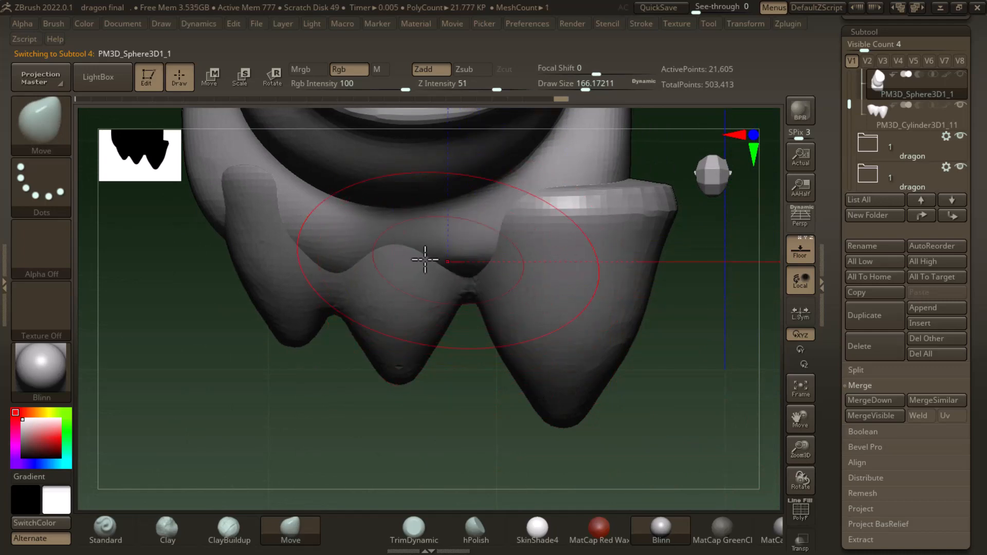
- Flatten the underside of the foot along the reference ground line in the side view with the ClipRect brush
mouse_move(660, 354)
left_mouse_down()
mouse_move(716, 425)
mouse_move(661, 437)
mouse_move(591, 425)
mouse_move(615, 394)
mouse_move(665, 403)
mouse_move(723, 383)
mouse_move(615, 395)
mouse_move(498, 368)
mouse_move(764, 408)
mouse_move(716, 439)
mouse_move(696, 397)
mouse_move(655, 410)
left_mouse_up()
key("ctrl+shift")
left_click(52, 125)
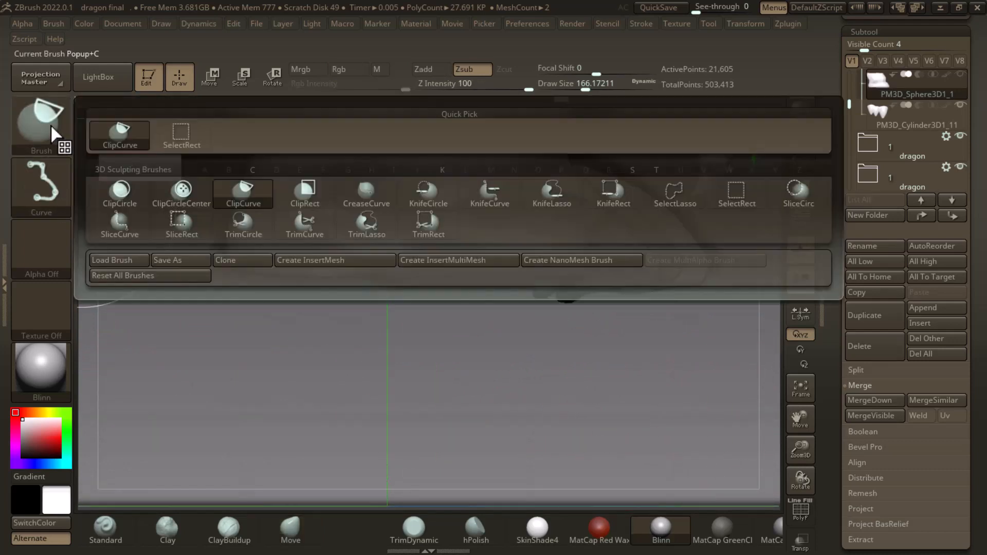
left_click(305, 193)
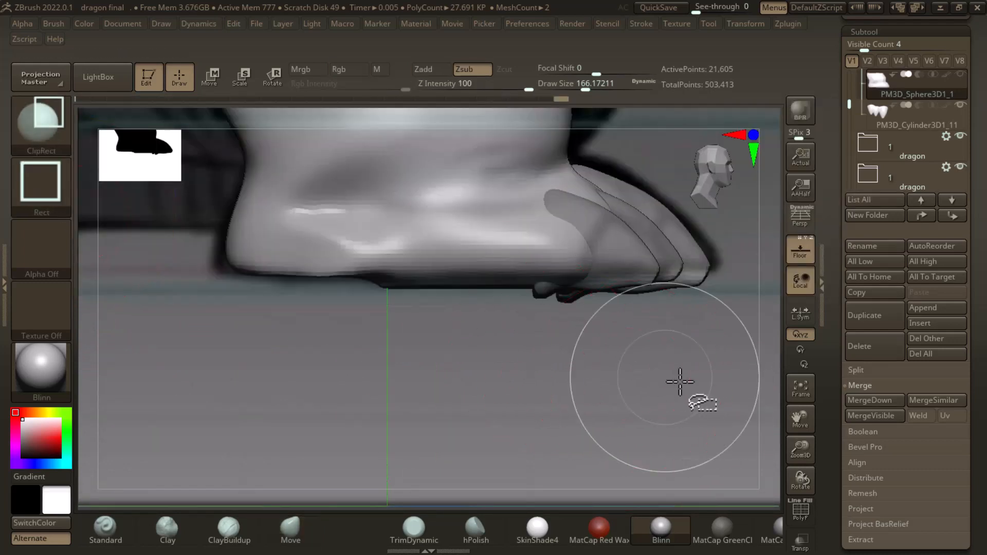
mouse_move(674, 347)
left_mouse_down("alt")
mouse_move(654, 322)
mouse_move(597, 450)
left_mouse_up("alt")
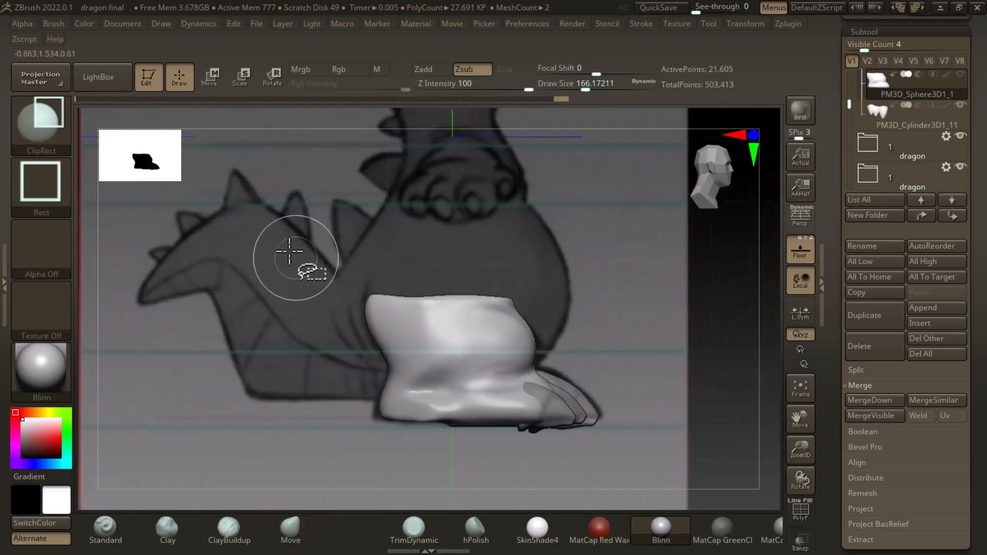
mouse_move(282, 234)
left_mouse_down("ctrl+shift")
mouse_move(591, 363)
mouse_move(644, 423)
left_mouse_up("ctrl+shift")
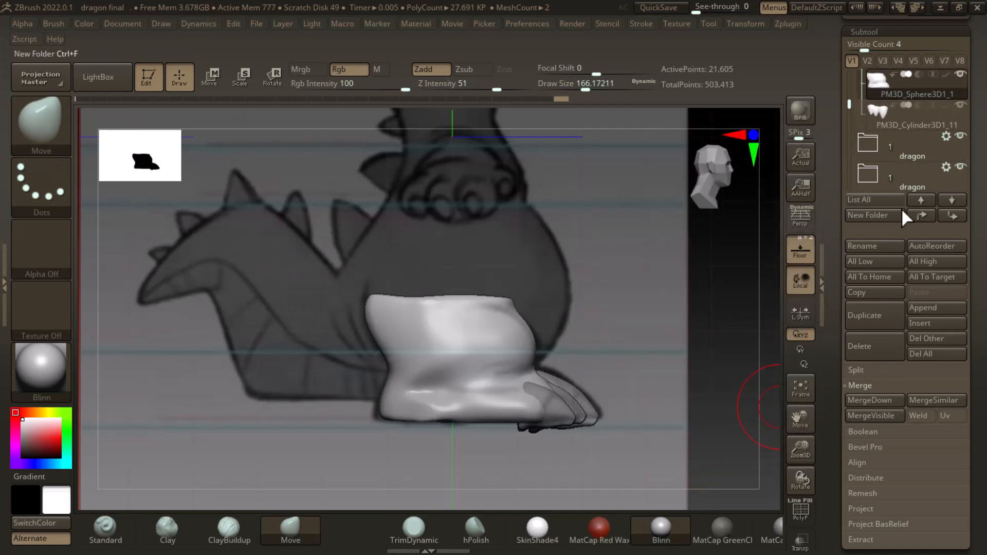
- Merge the foot subtool with the toe mesh below it and fuse both with DynaMesh at resolution 128
left_click(886, 402)
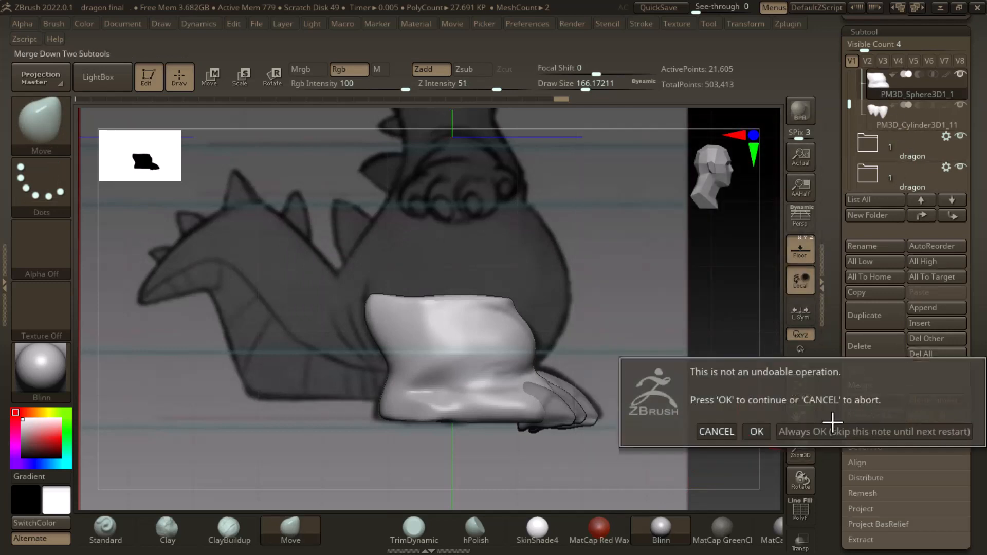
left_click(752, 432)
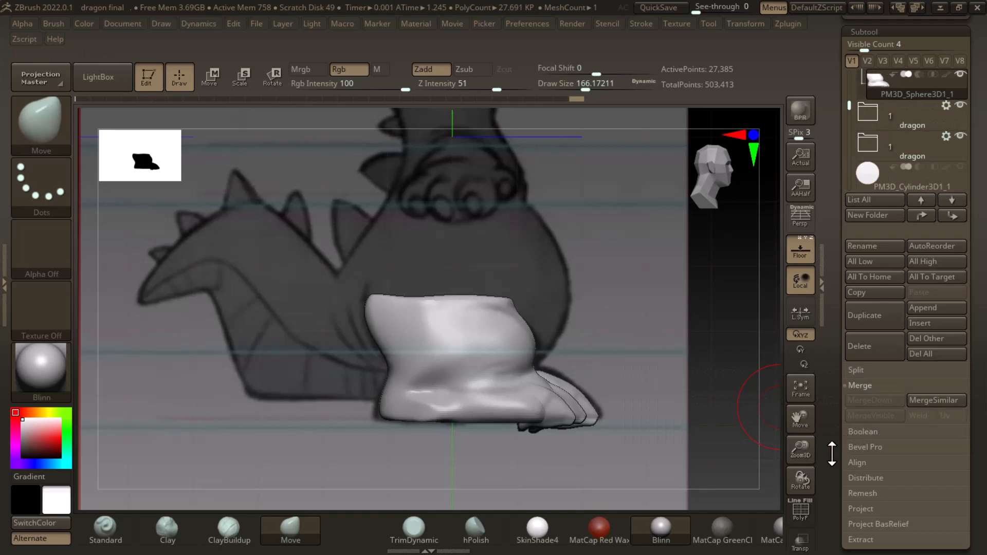
left_click_drag(831, 453, 843, 315)
left_click(873, 80)
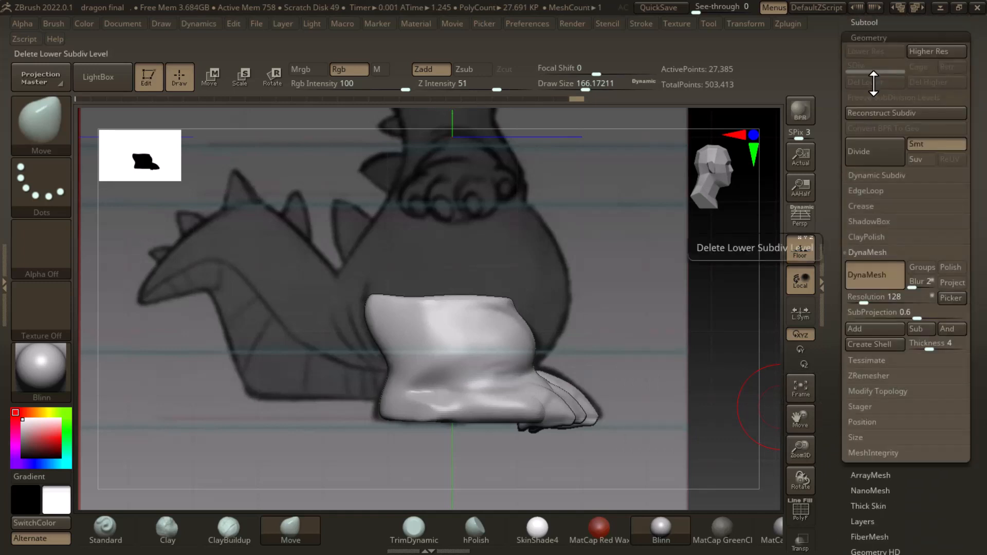
left_click(869, 277)
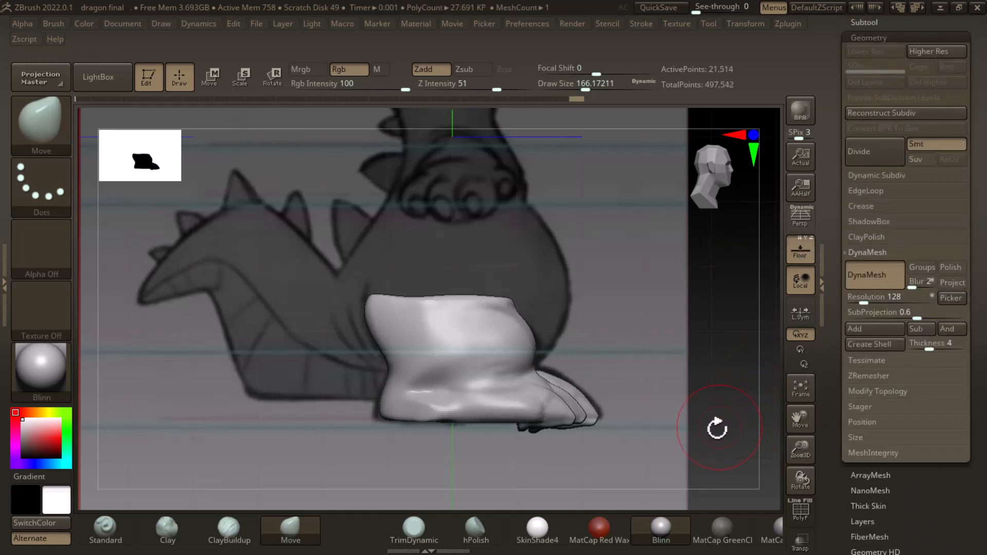
- Hide the floor reference images and trim the toes' undersides level with the foot's sole using the ClipRect brush
left_click(806, 256)
mouse_move(760, 308)
left_mouse_down()
mouse_move(716, 411)
mouse_move(728, 438)
mouse_move(718, 419)
left_mouse_up()
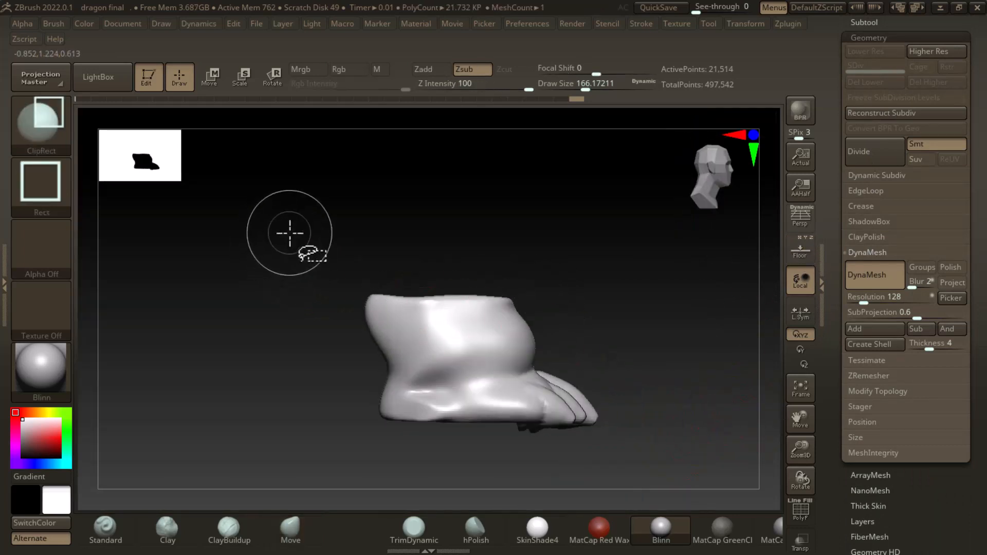
mouse_move(293, 237)
left_mouse_down("ctrl+shift")
mouse_move(639, 467)
mouse_move(672, 411)
mouse_move(696, 307)
mouse_move(729, 402)
mouse_move(689, 441)
mouse_move(700, 421)
mouse_move(727, 427)
mouse_move(661, 463)
mouse_move(714, 467)
mouse_move(696, 460)
mouse_move(702, 426)
mouse_move(683, 427)
mouse_move(656, 454)
mouse_move(665, 440)
mouse_move(642, 400)
left_mouse_up("ctrl+shift")
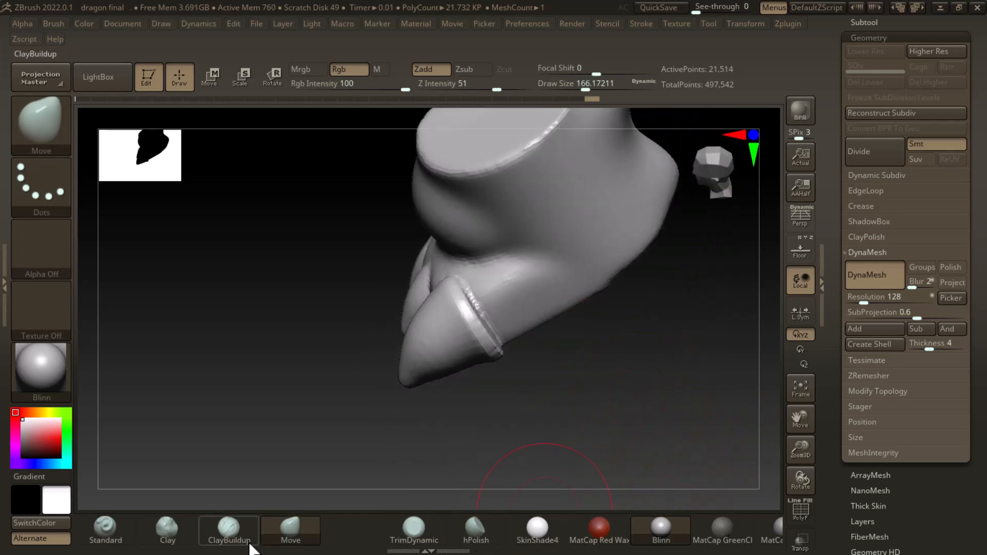
- Fill the seam behind the large outer toe with the ClayBuildup brush and smooth it into the foot
left_click(221, 532)
left_click_drag(653, 342, 694, 419)
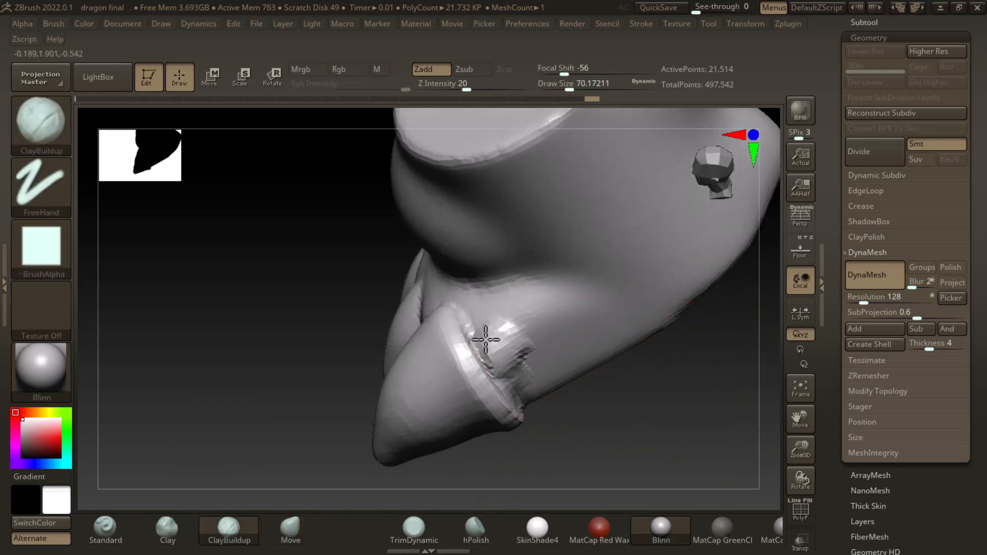
left_click_drag(537, 401, 534, 335, "shift")
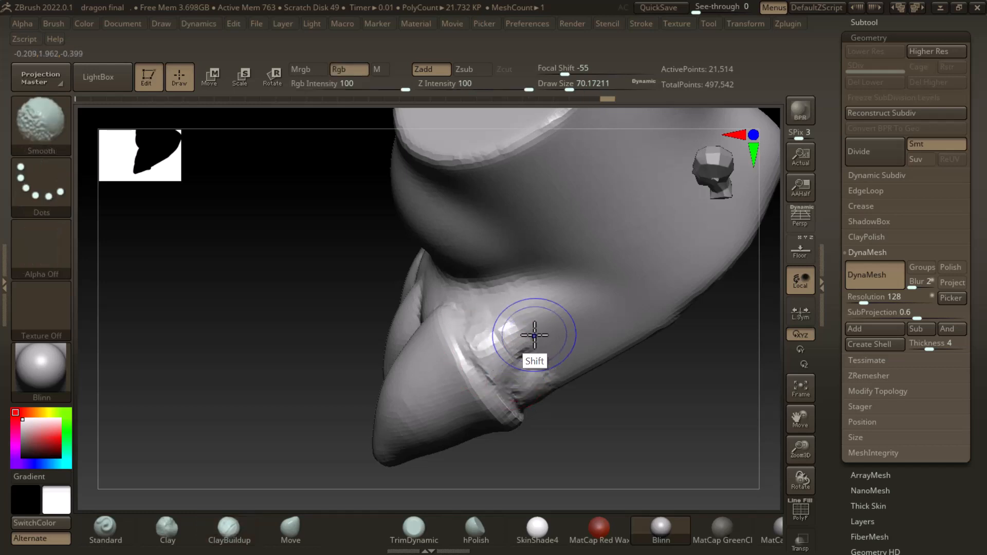
left_click_drag(515, 370, 489, 340, "shift")
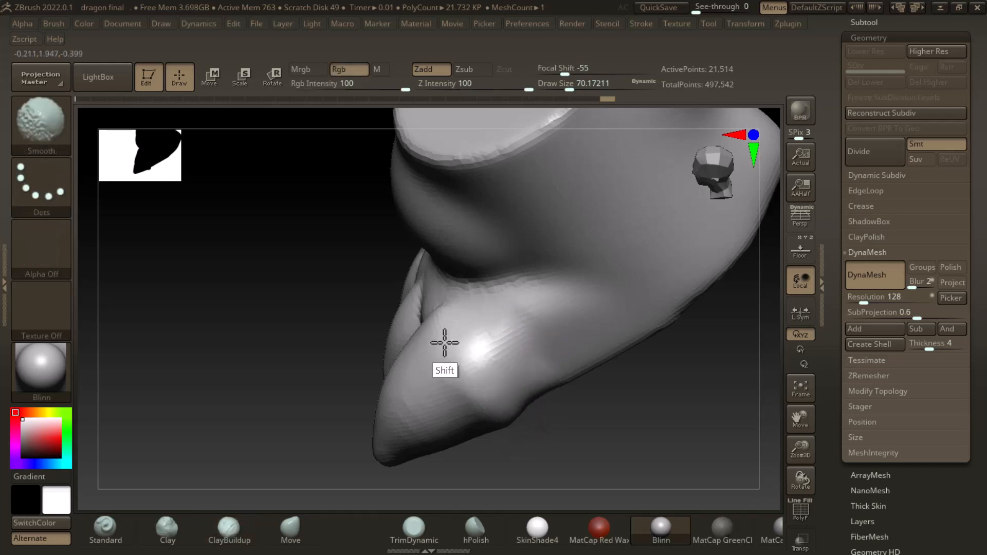
left_click_drag(597, 391, 722, 415, "shift")
- Build up the top of the large toe and smooth the joints where all three toes meet the foot
mouse_move(675, 446)
left_mouse_down()
mouse_move(721, 439)
mouse_move(695, 412)
mouse_move(681, 465)
mouse_move(625, 430)
left_mouse_up()
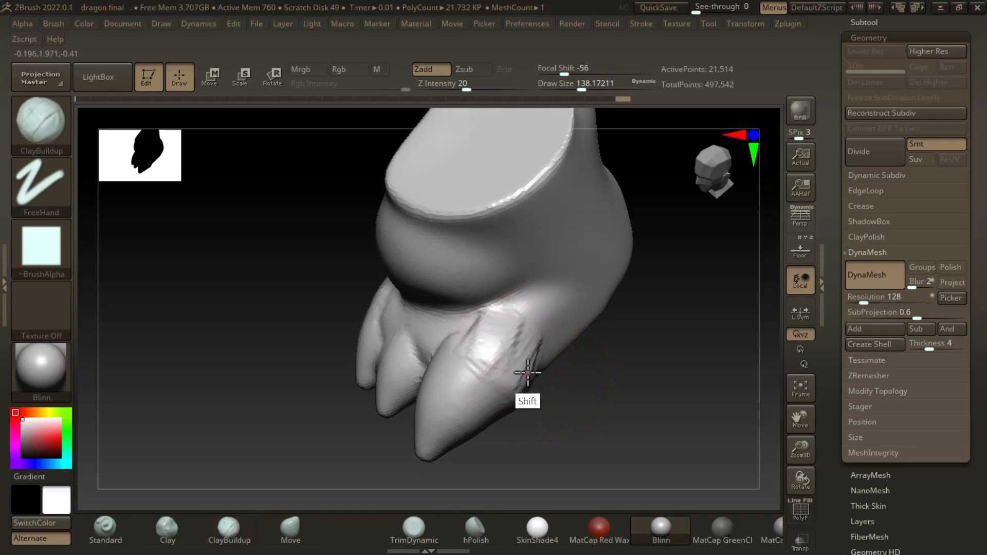
left_click_drag(460, 359, 497, 345, "shift")
left_click_drag(584, 415, 683, 409, "shift")
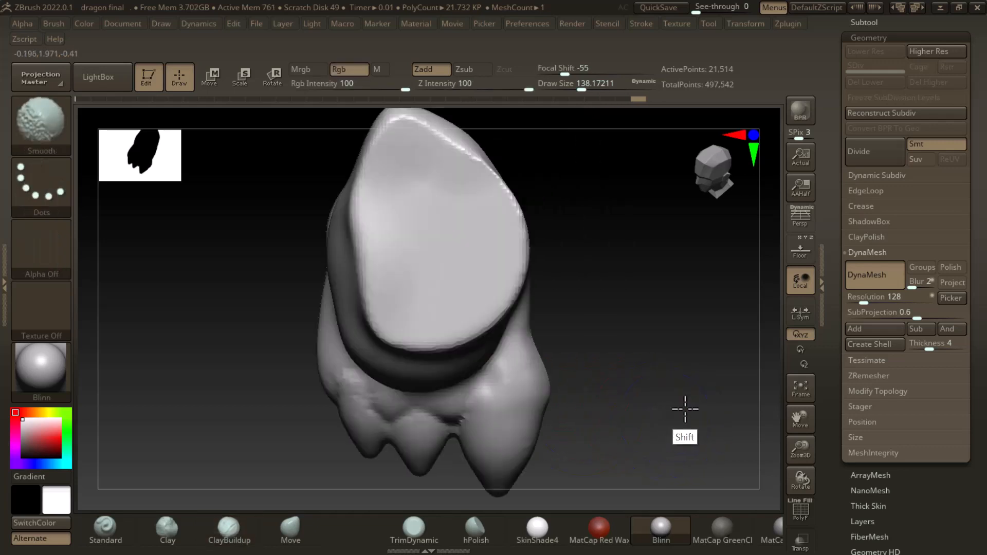
left_click_drag(460, 392, 366, 400, "shift")
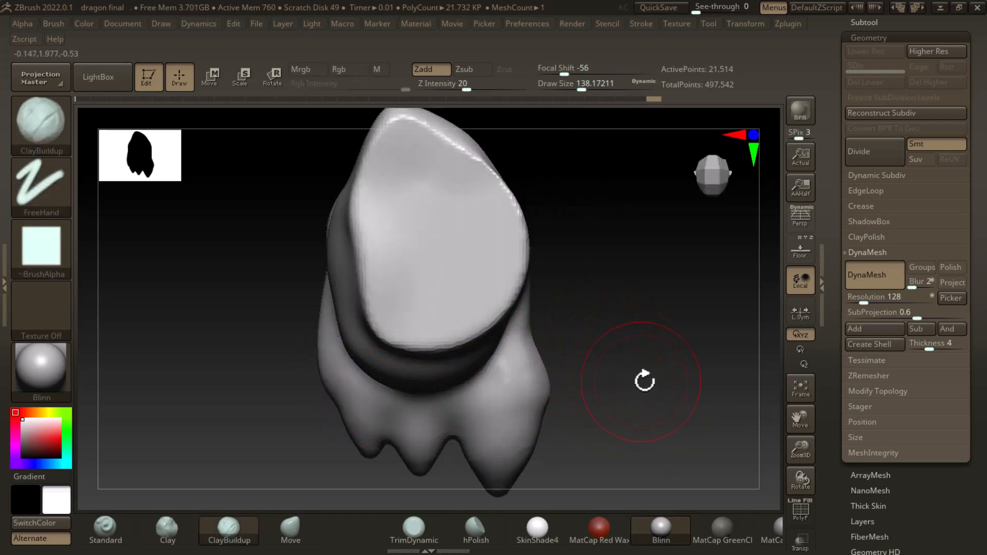
- Smooth the remaining toe transitions around the foot's sides and underside
mouse_move(643, 381)
left_mouse_down()
mouse_move(543, 396)
mouse_move(672, 346)
mouse_move(687, 390)
mouse_move(733, 369)
left_mouse_up()
mouse_move(511, 365)
left_mouse_down("shift")
mouse_move(606, 334)
mouse_move(731, 315)
mouse_move(678, 236)
mouse_move(709, 269)
left_mouse_up("shift")
key("shift")
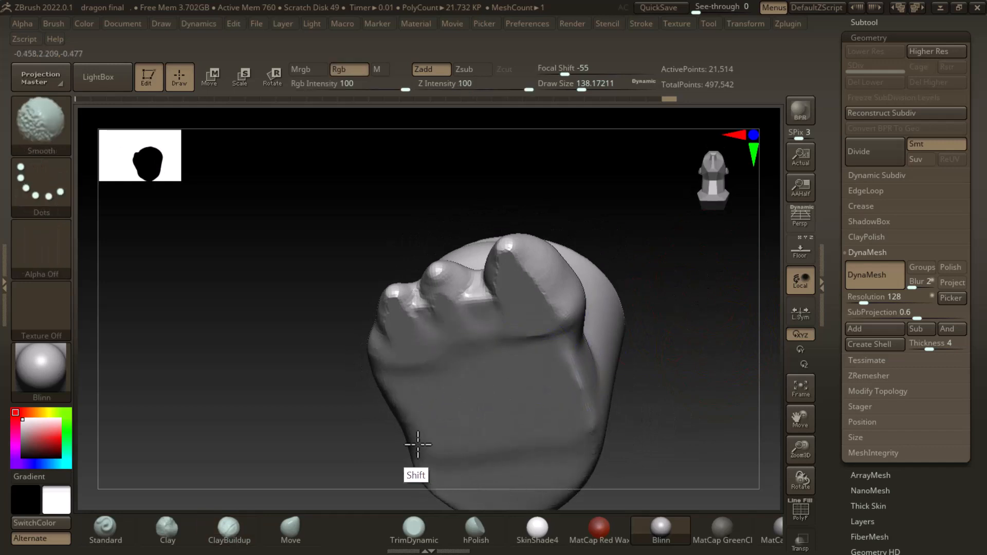
left_click_drag(641, 354, 519, 350, "shift")
left_click_drag(562, 433, 730, 398)
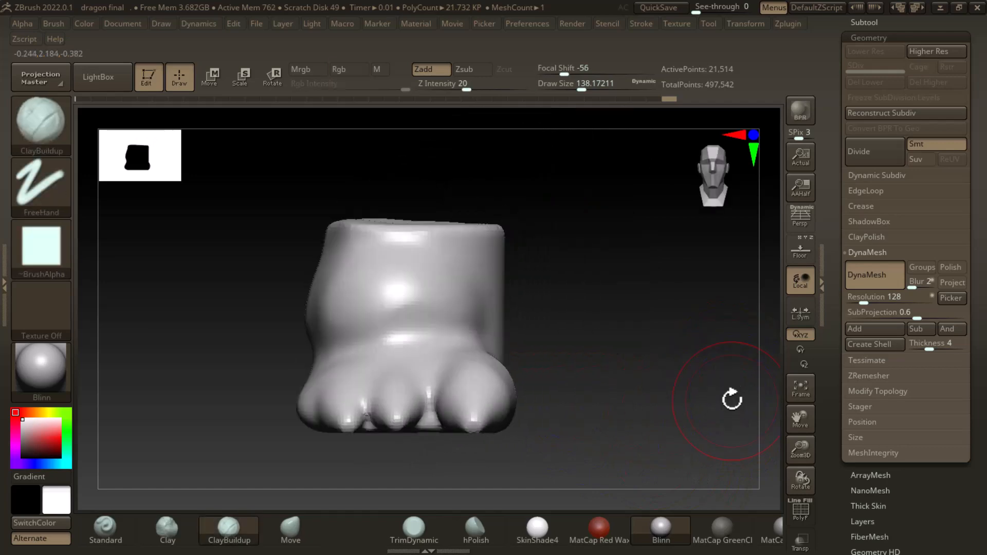
- Switch to the window with the dragon model reference image
key("alt+Tab")
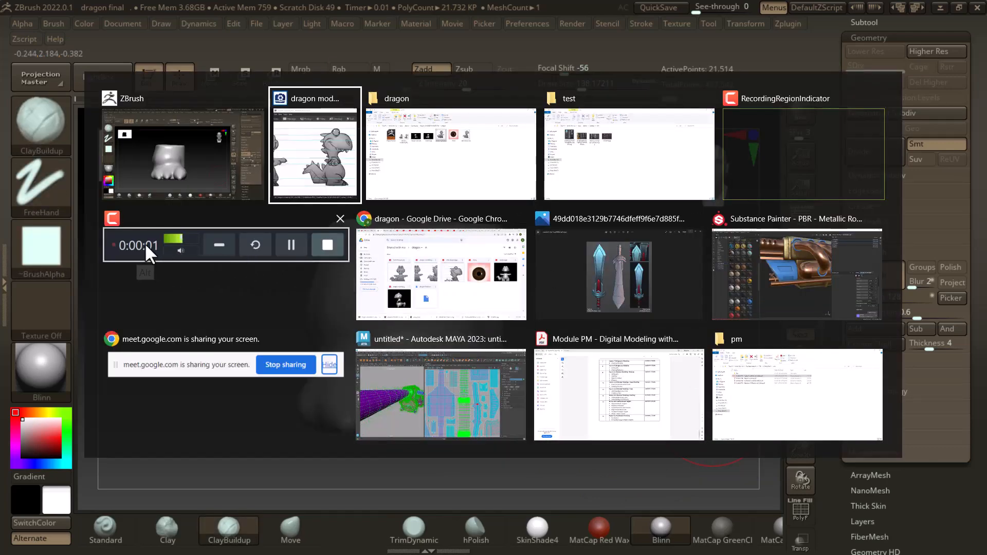